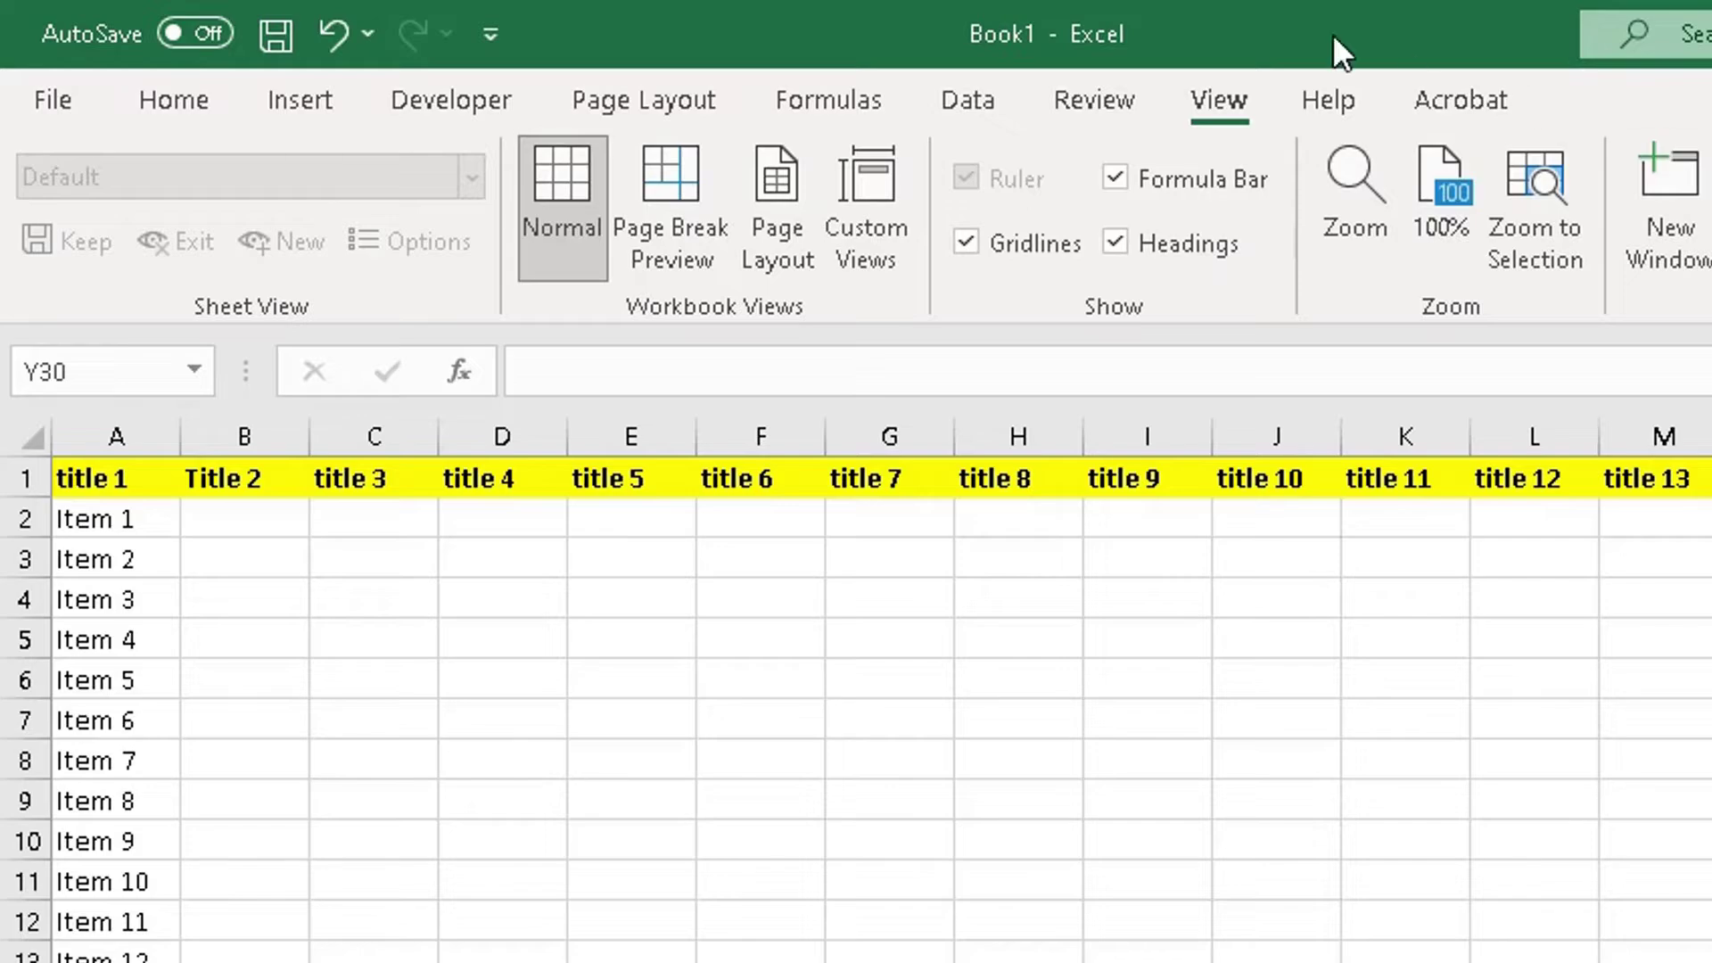
Step: Examine the title headings across row 1 from column A to the last title, and the item names in column A
{"action": "left_click", "coordinate": [218, 105]}
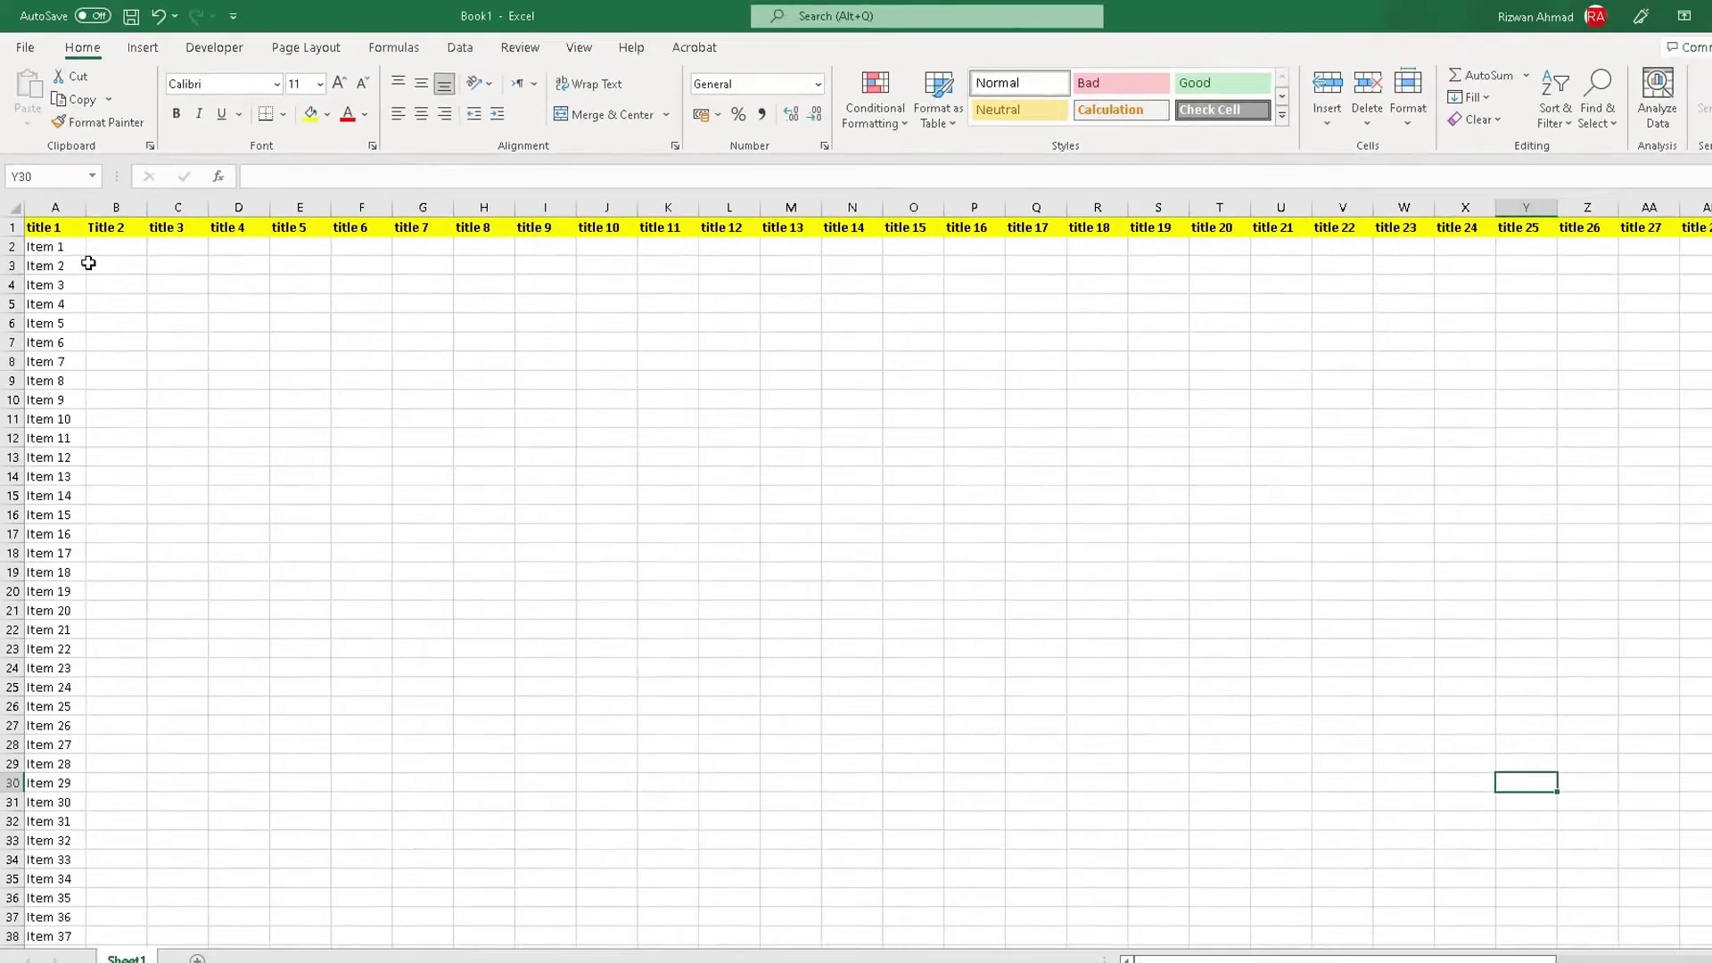
{"action": "left_click", "coordinate": [44, 227]}
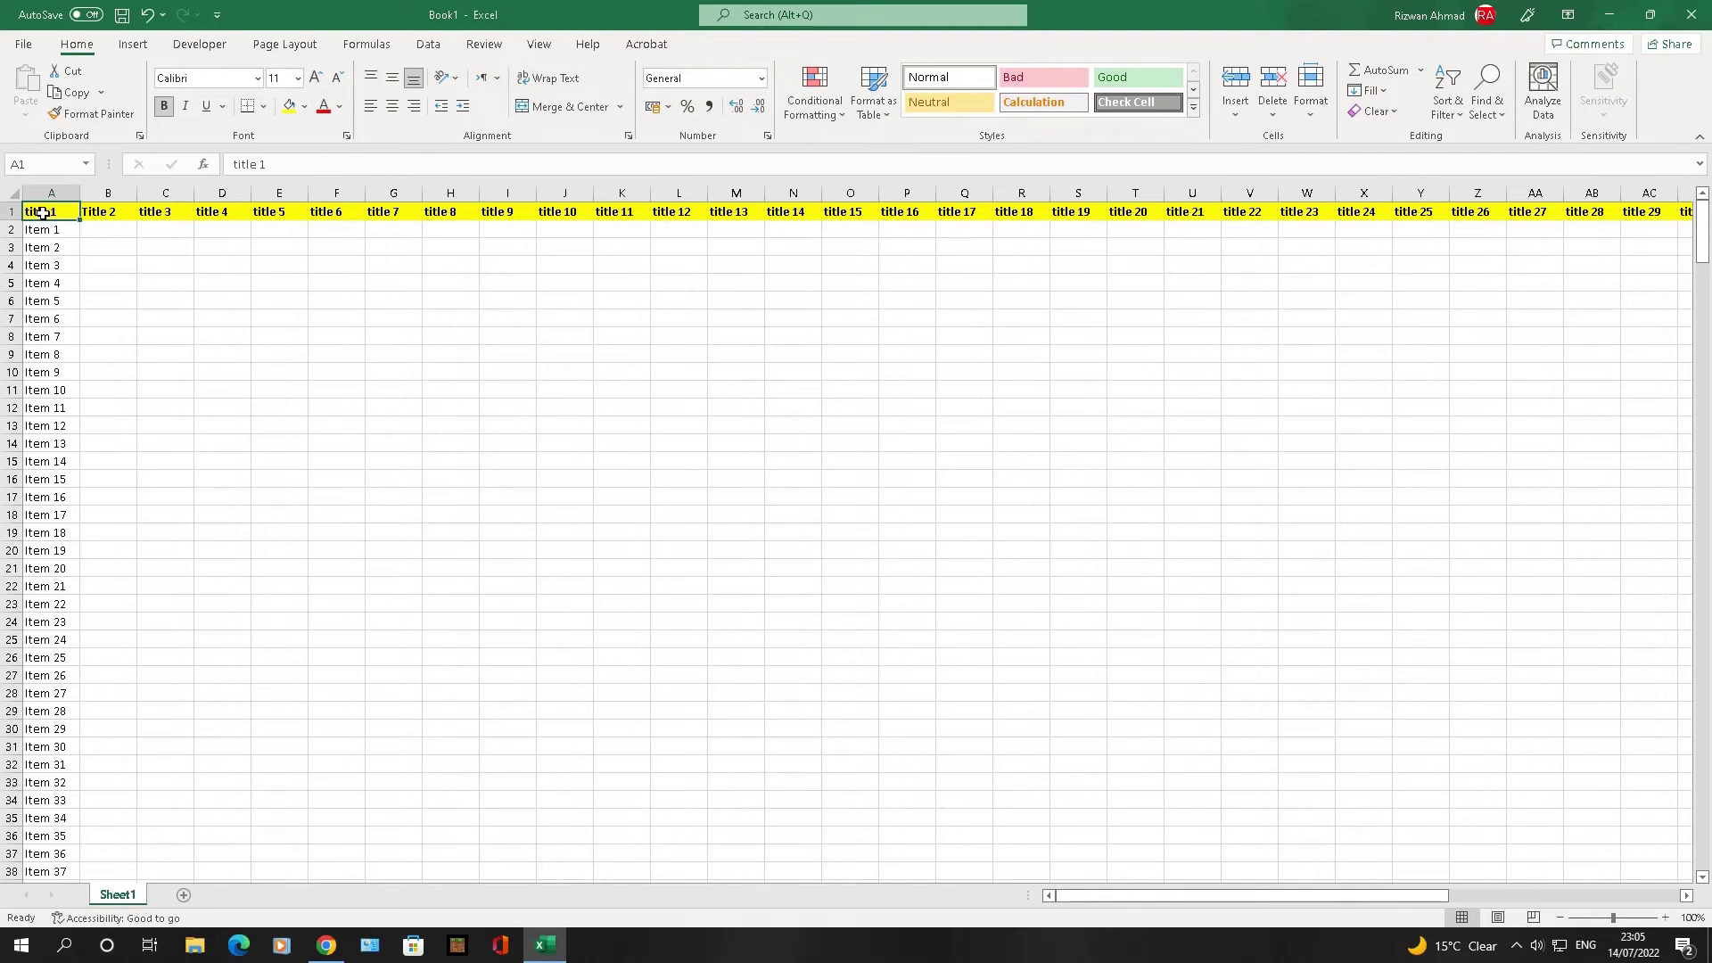
{"action": "left_click_drag", "start_coordinate": [1099, 898], "coordinate": [1341, 896]}
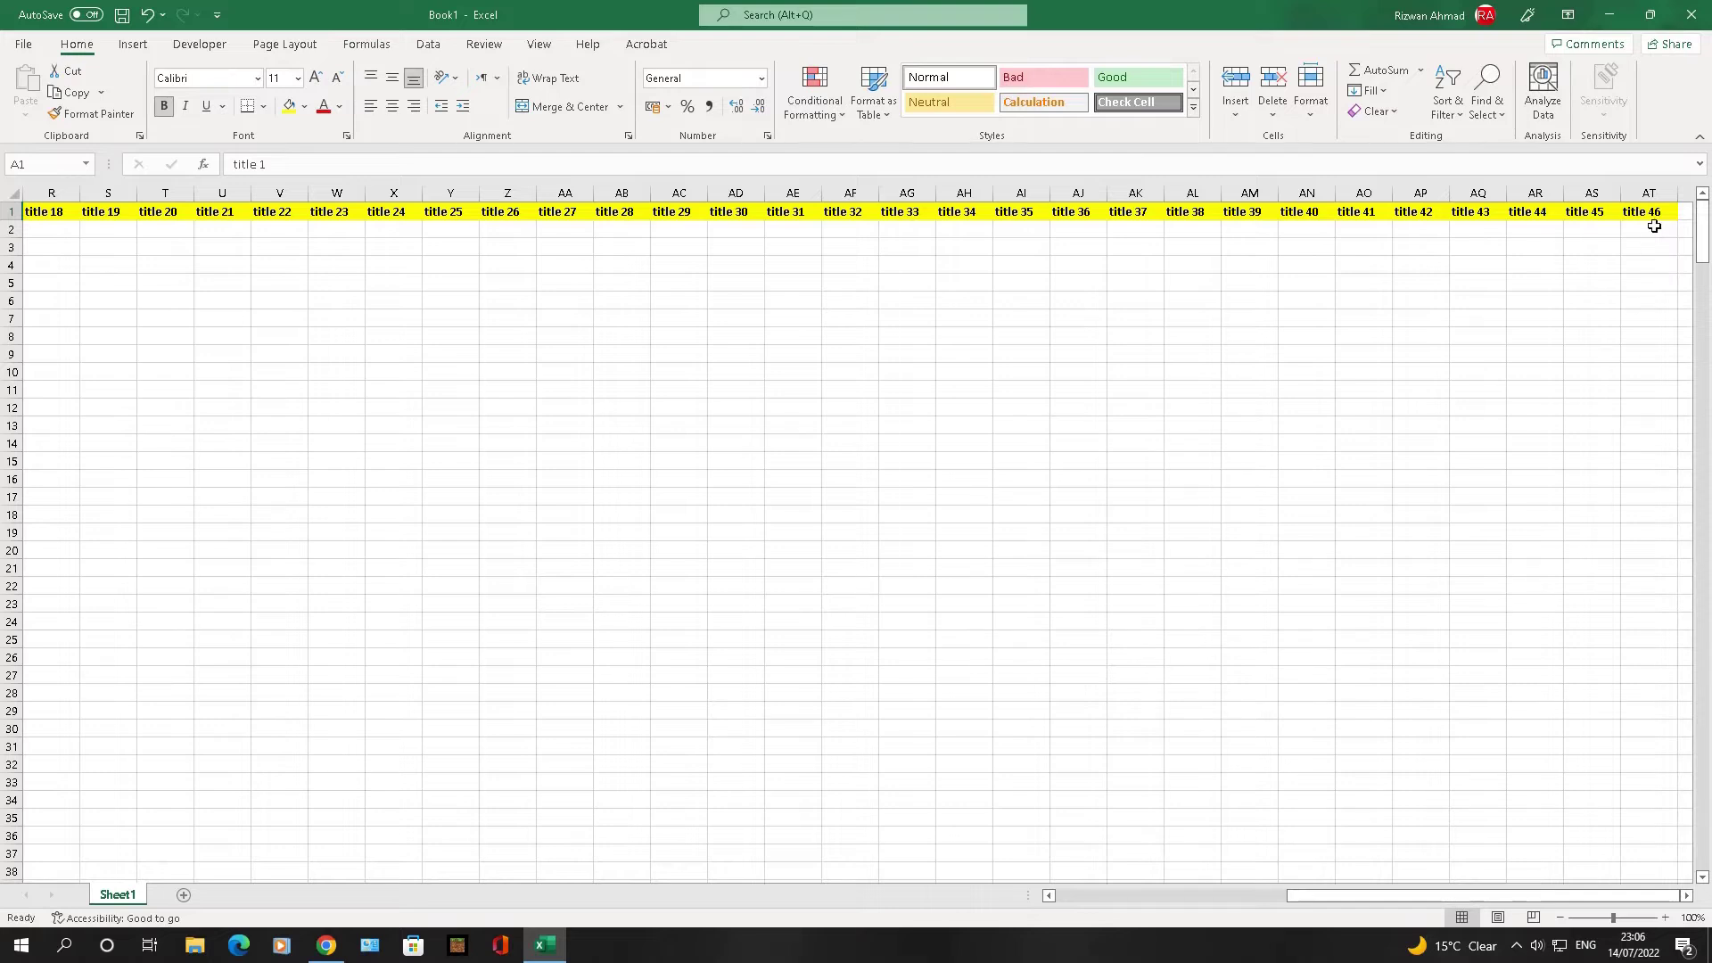
{"action": "left_click", "coordinate": [1650, 189]}
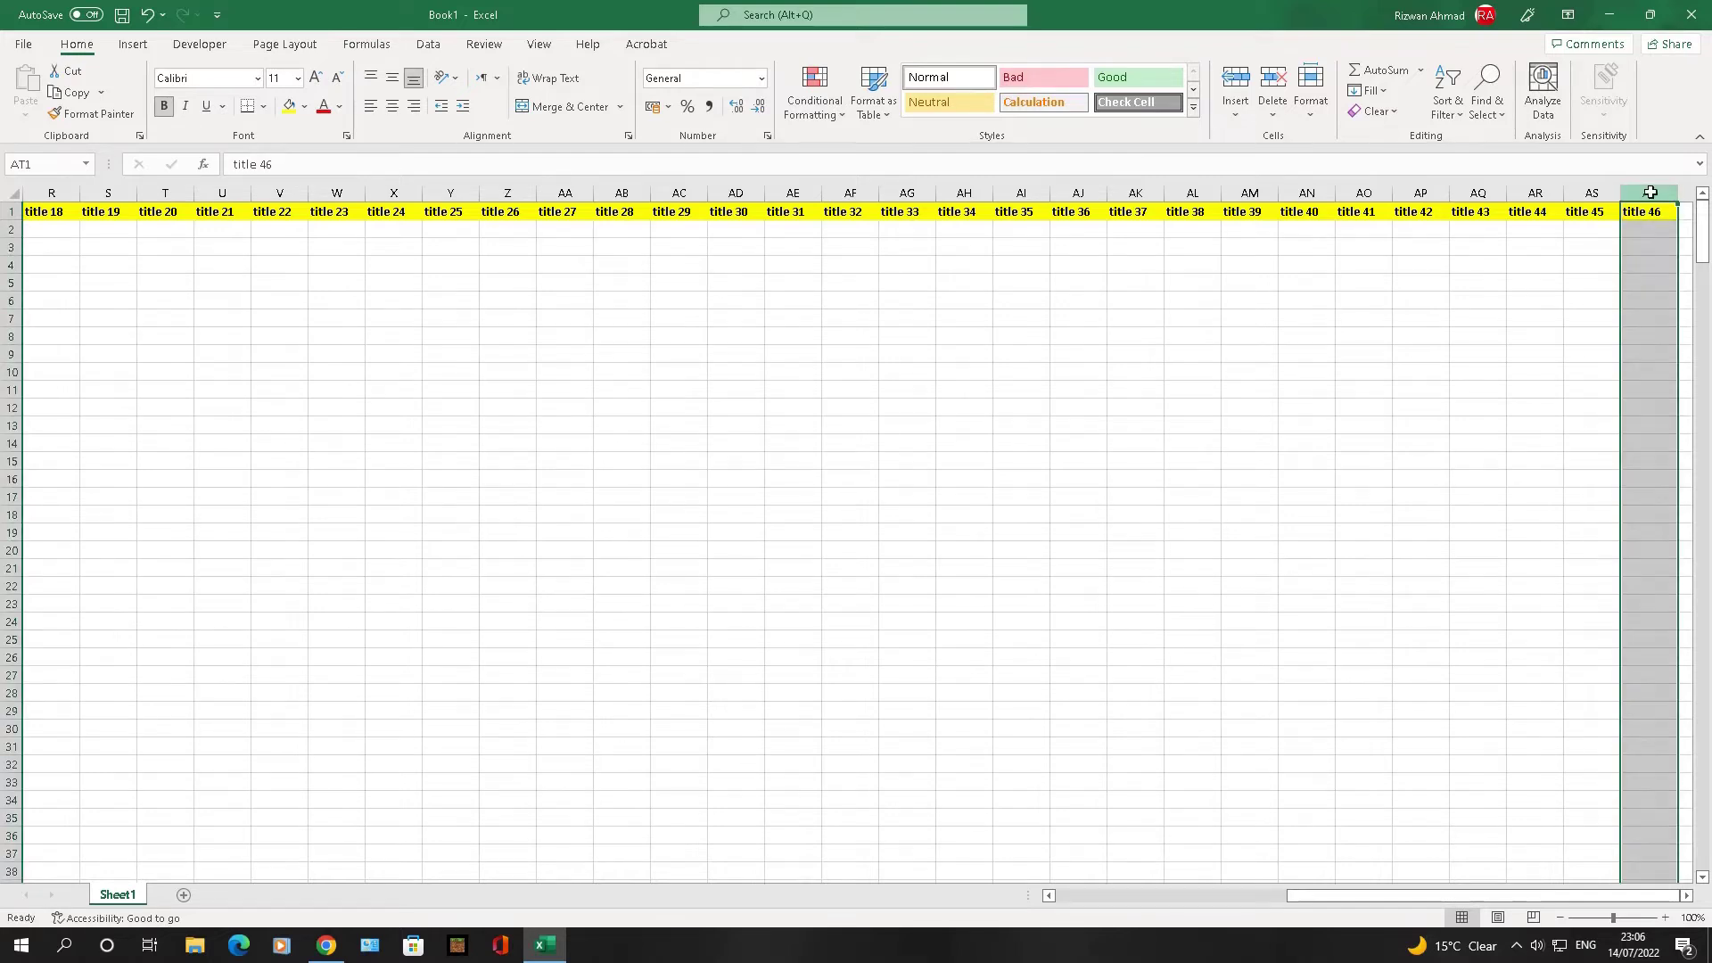
{"action": "left_click", "coordinate": [1666, 215]}
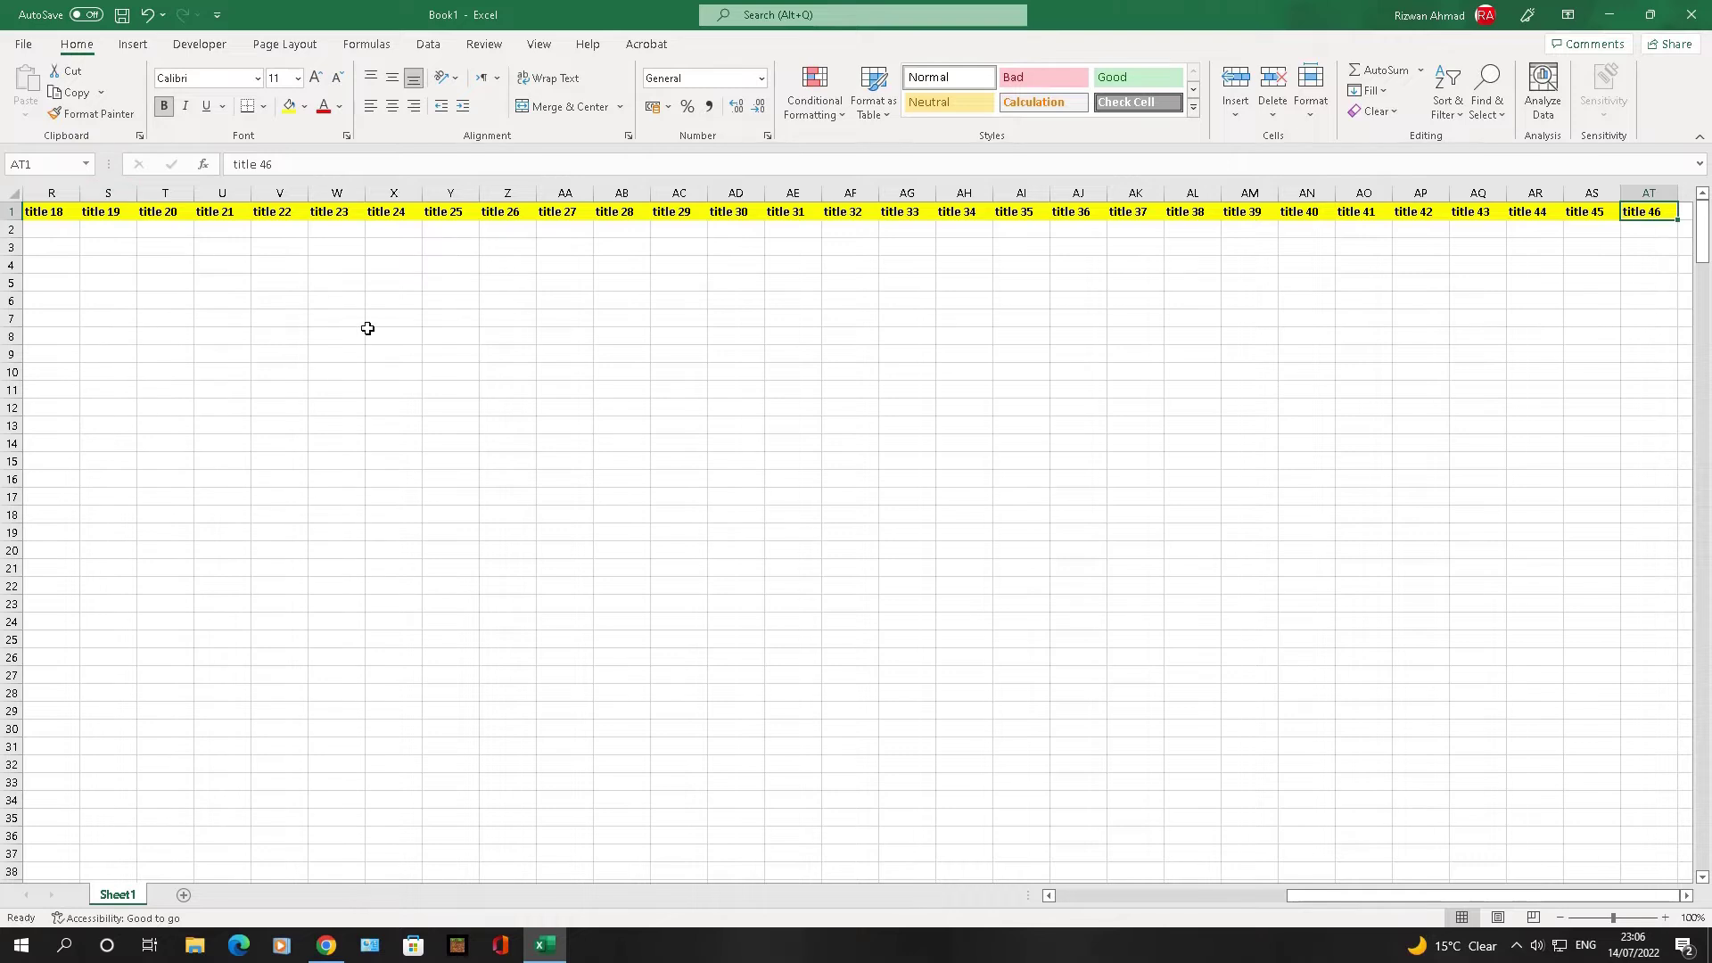
{"action": "left_click_drag", "start_coordinate": [1346, 899], "coordinate": [1070, 856]}
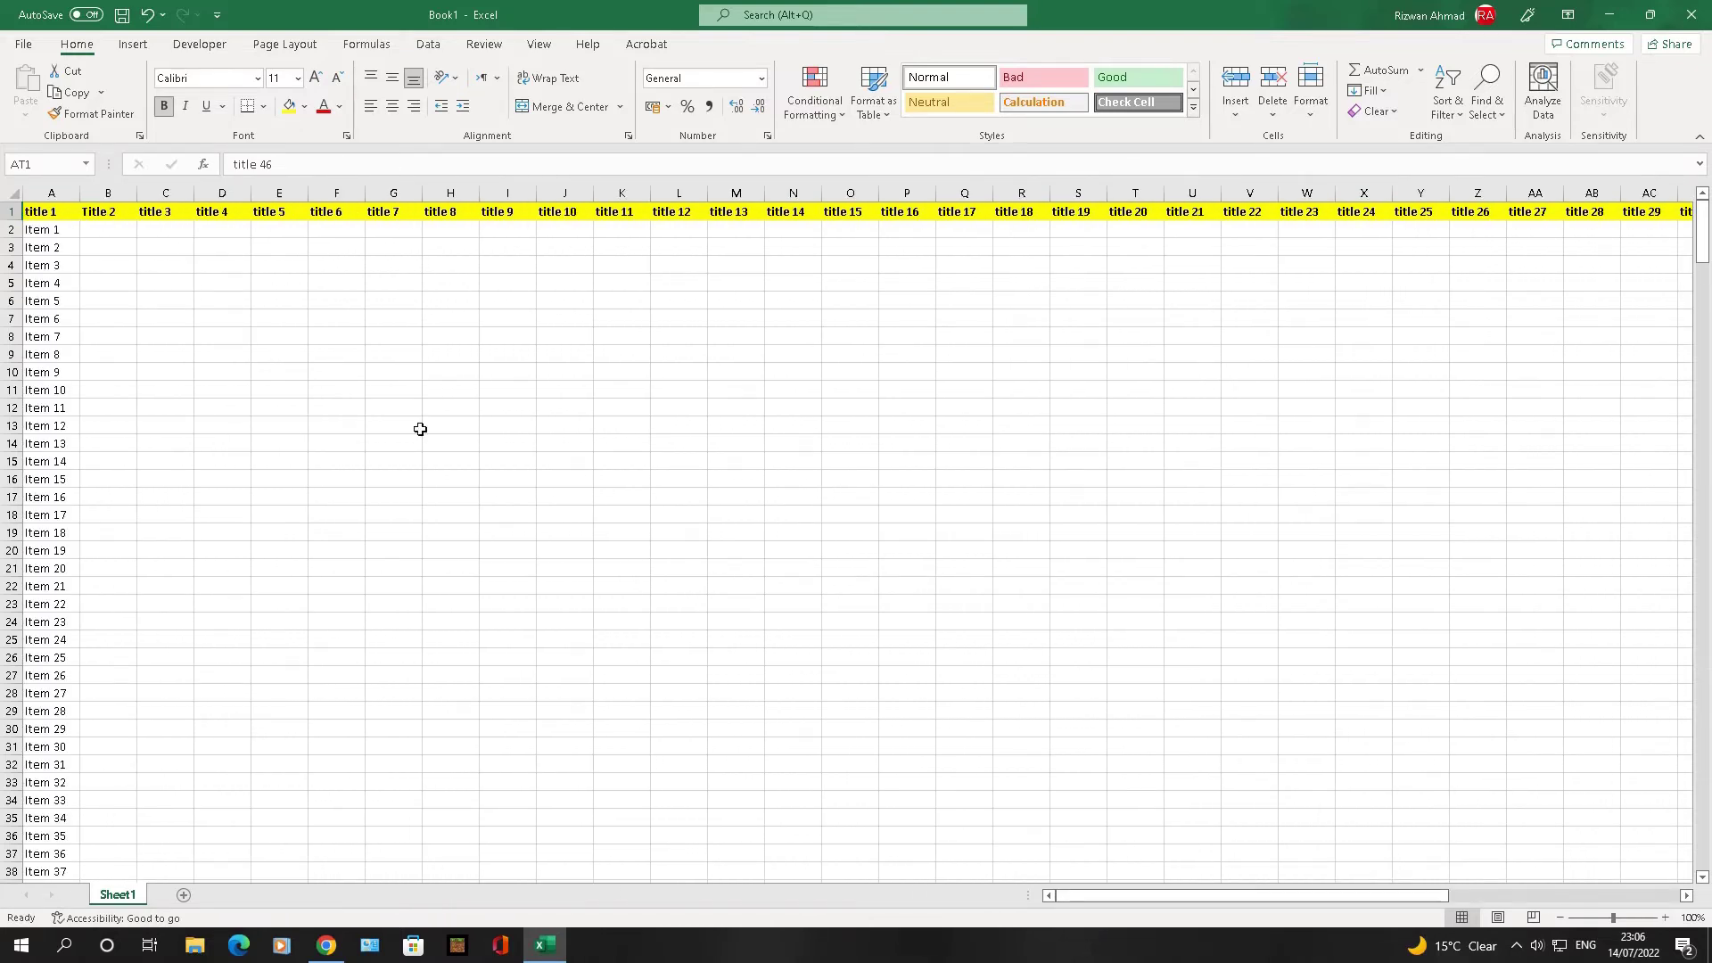
{"action": "left_click", "coordinate": [33, 190]}
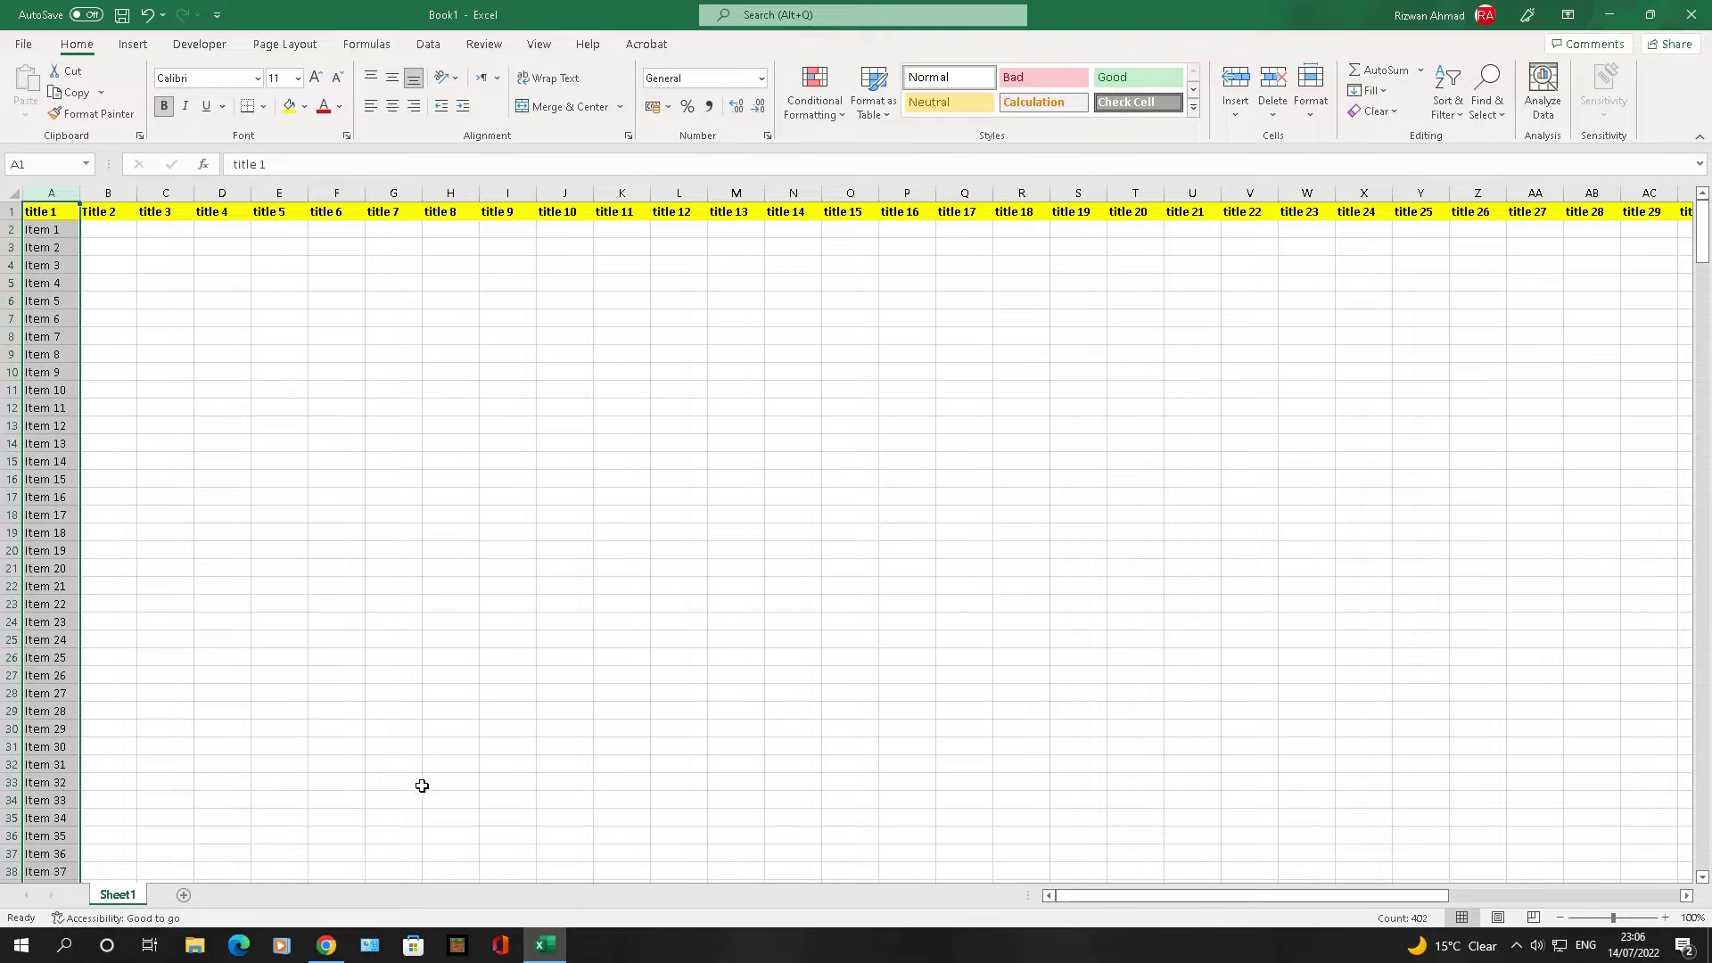
{"action": "left_click_drag", "start_coordinate": [1078, 899], "coordinate": [1245, 902]}
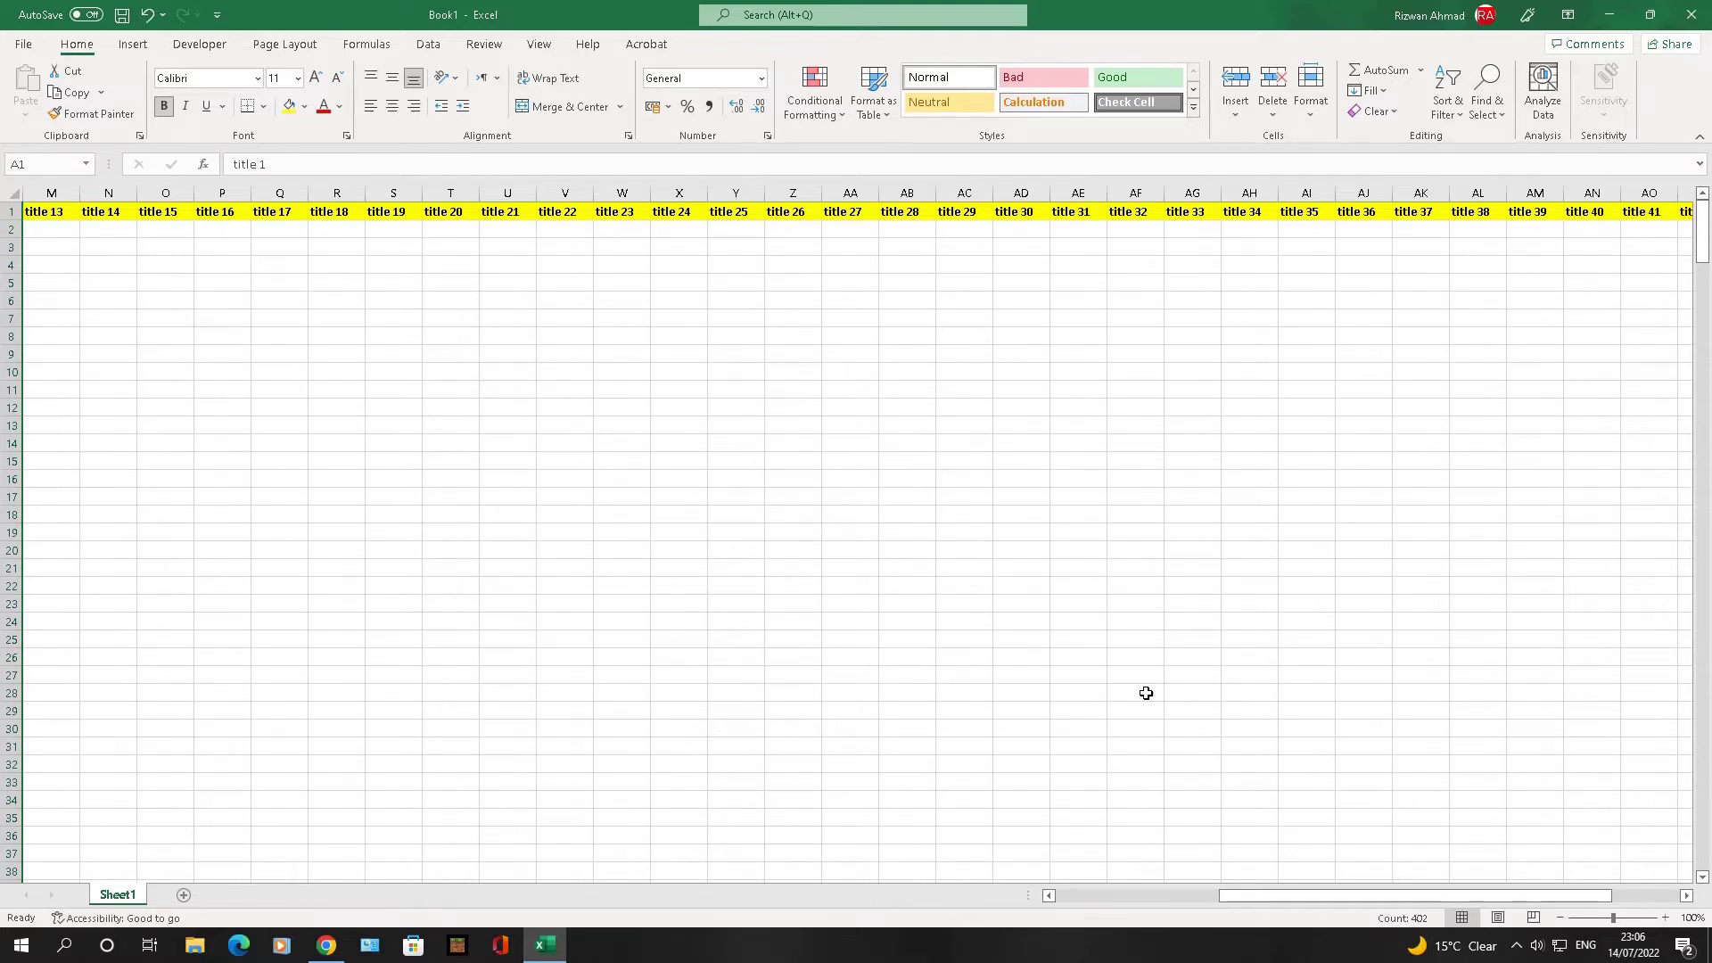
{"action": "left_click_drag", "start_coordinate": [1250, 896], "coordinate": [998, 892]}
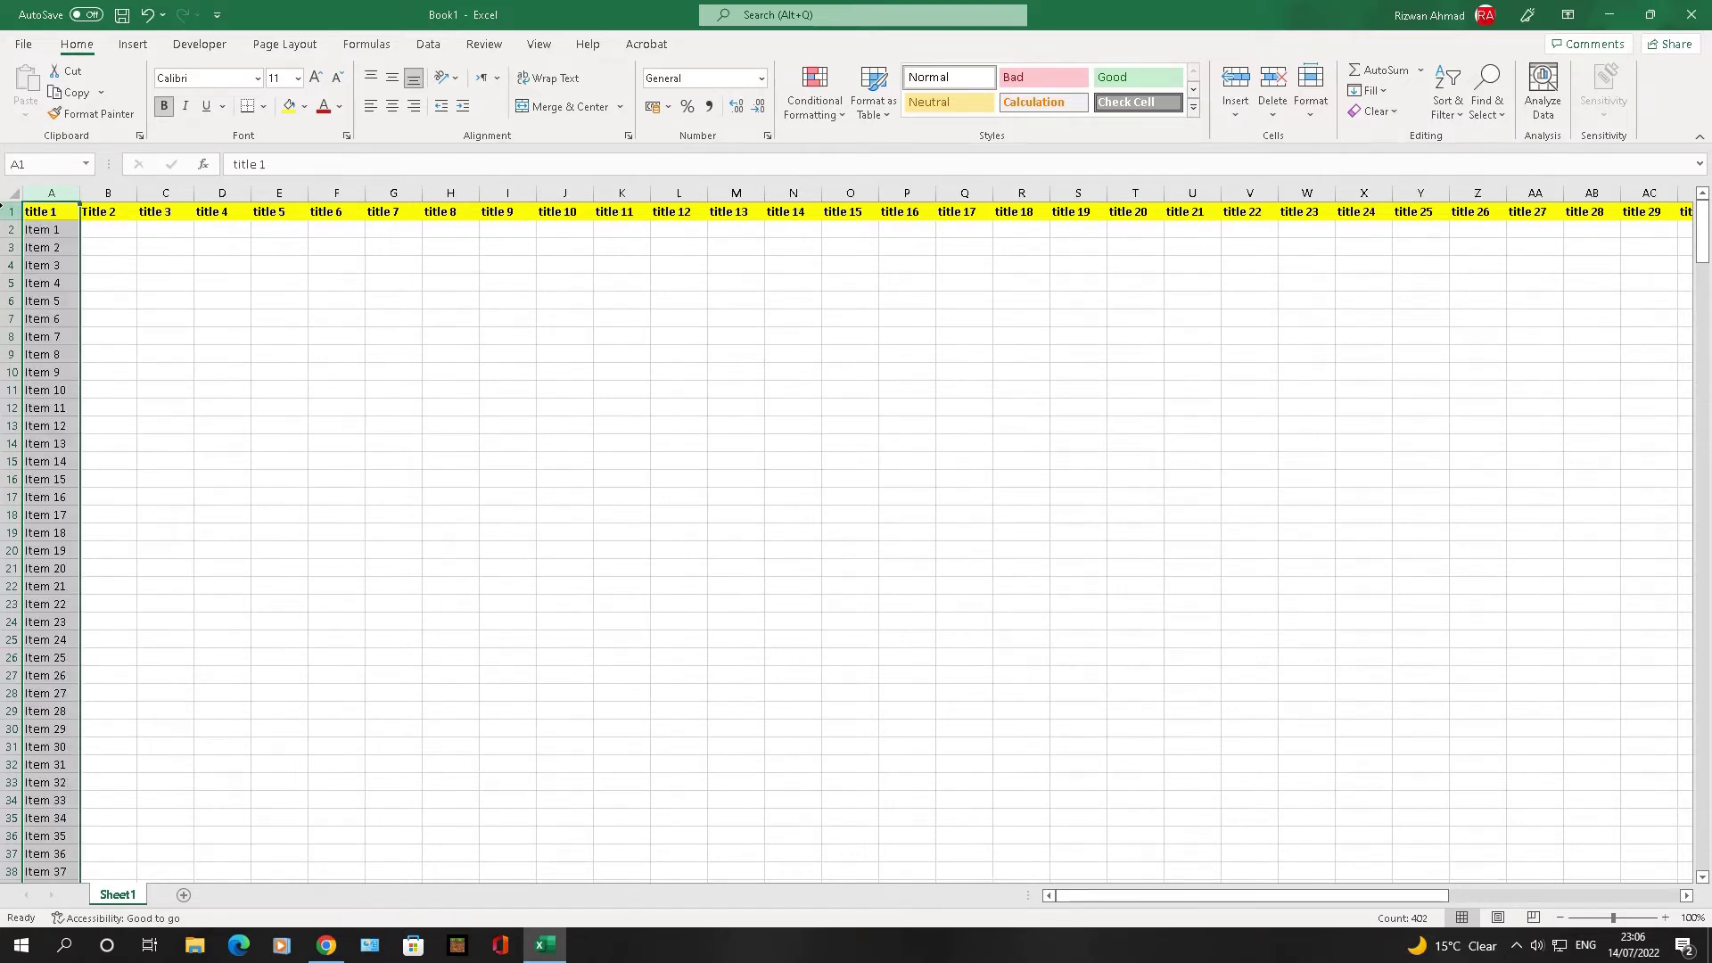
Step: Select header row 1 and examine the long item list in column A without any frozen panes
{"action": "left_click", "coordinate": [6, 211]}
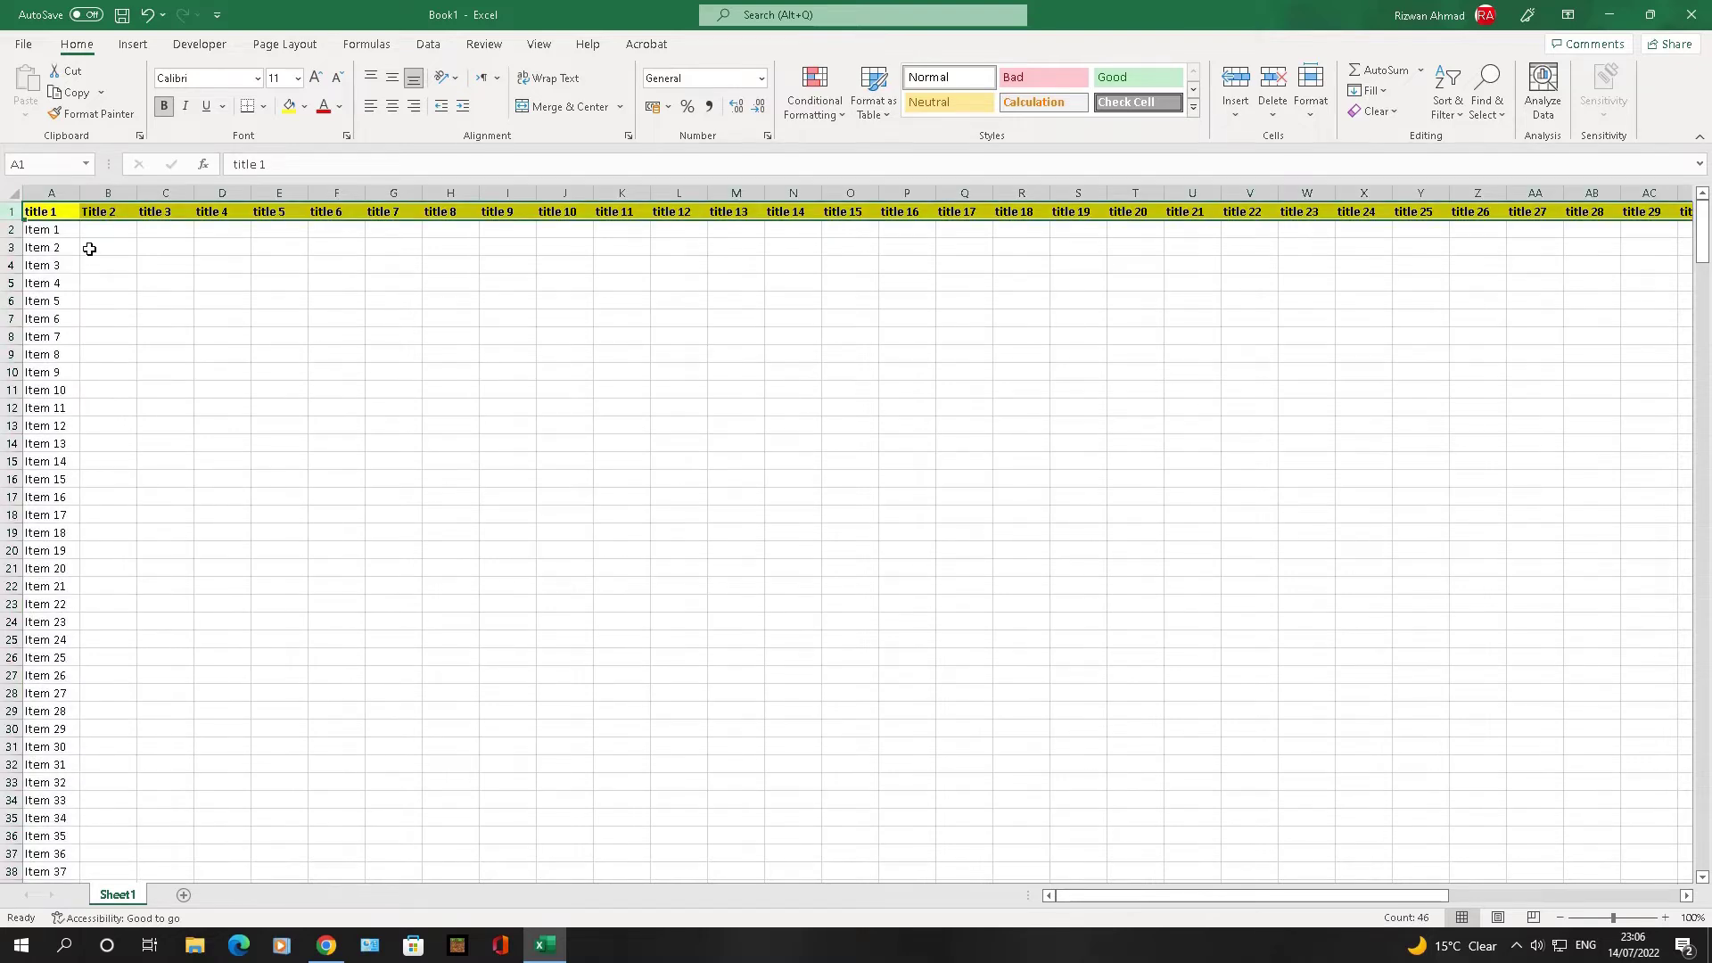
{"action": "scroll", "coordinate": [101, 271], "scroll_direction": "down", "scroll_amount": 5}
{"action": "scroll", "coordinate": [101, 270], "scroll_direction": "down", "scroll_amount": 20}
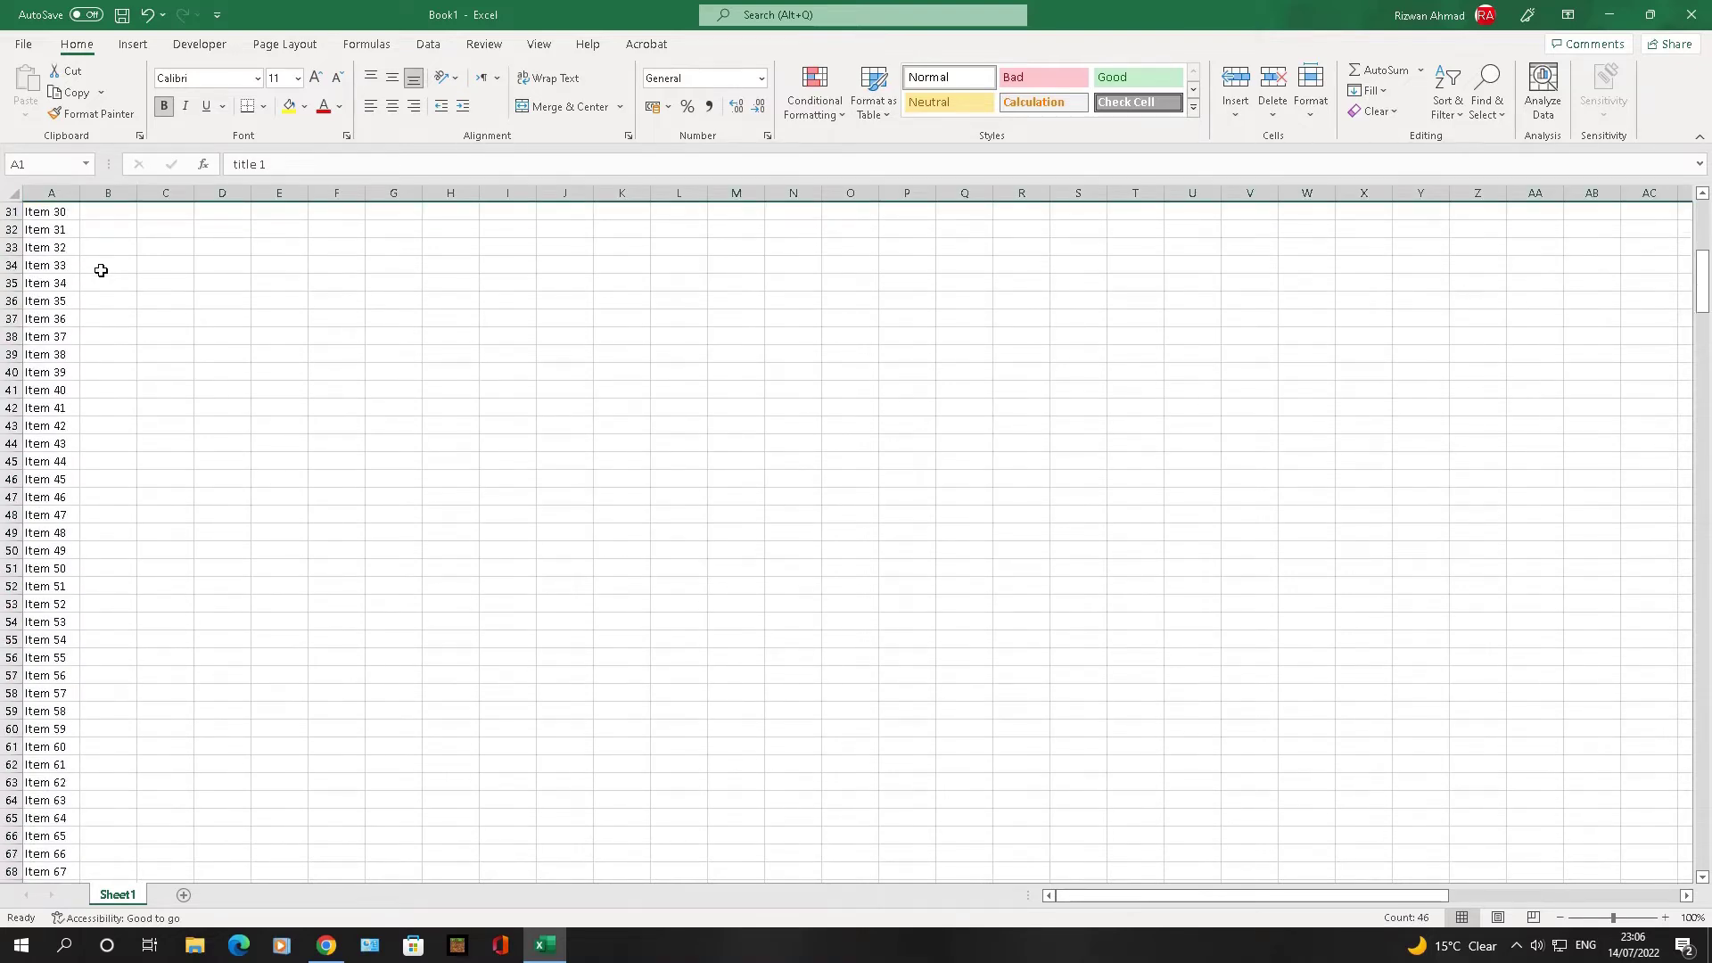
{"action": "scroll", "coordinate": [103, 272], "scroll_direction": "down", "scroll_amount": 20}
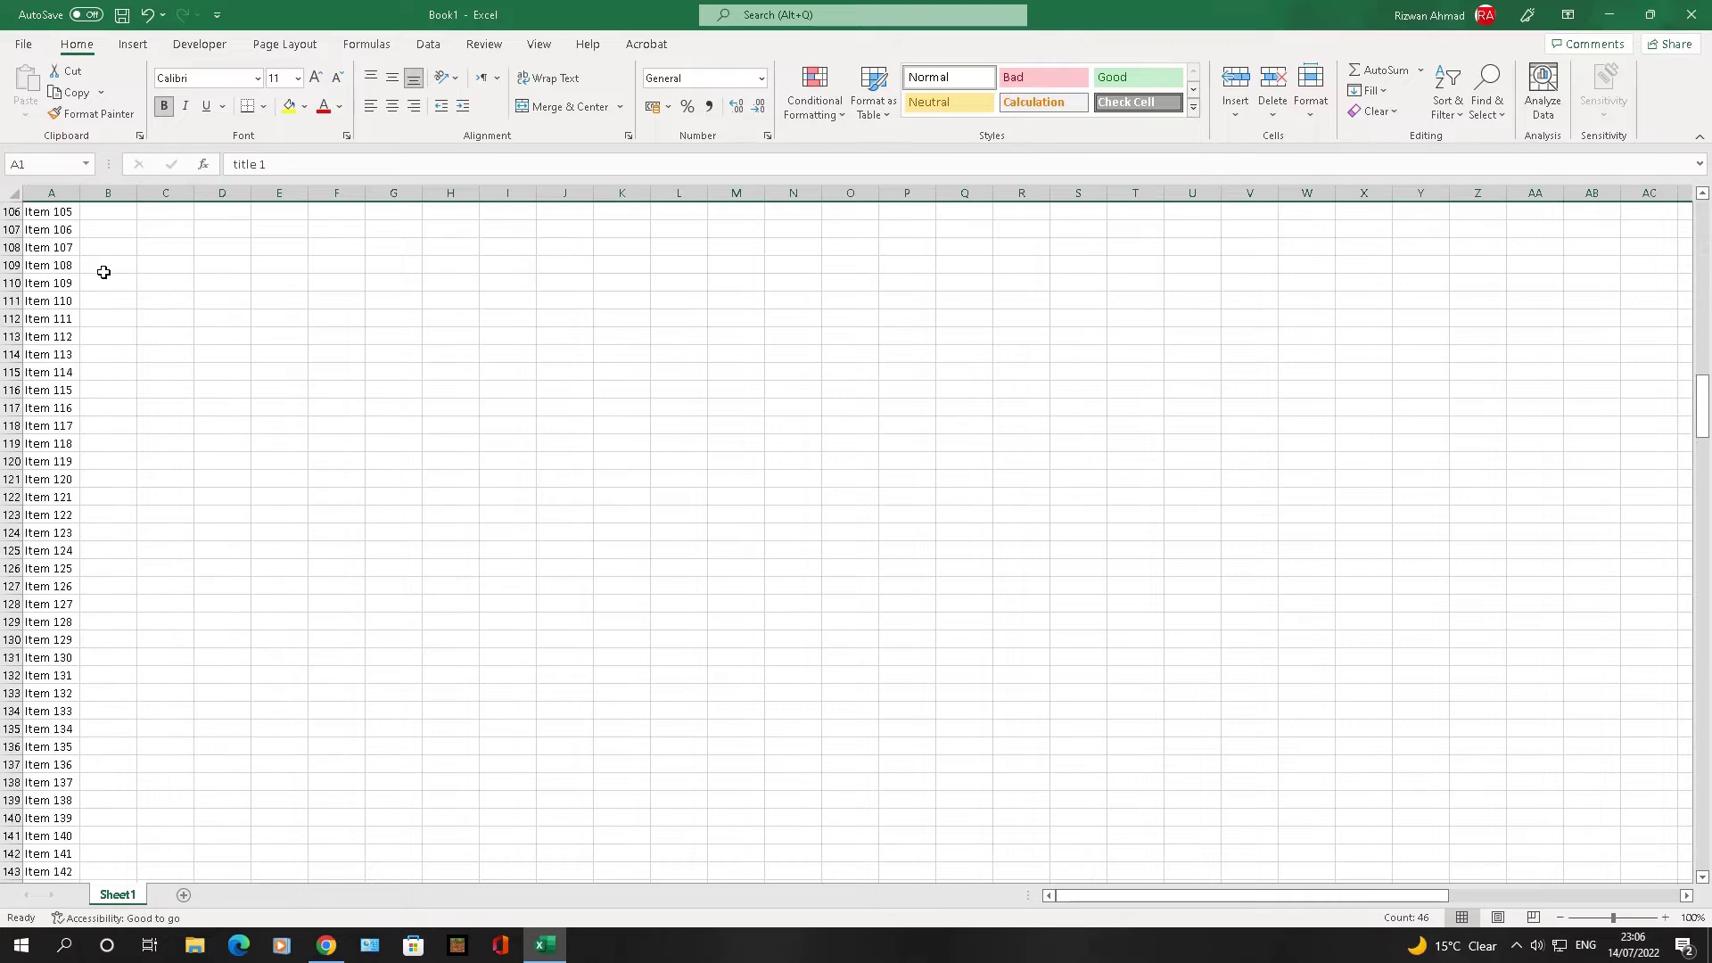
{"action": "scroll", "coordinate": [103, 272], "scroll_direction": "down", "scroll_amount": 20}
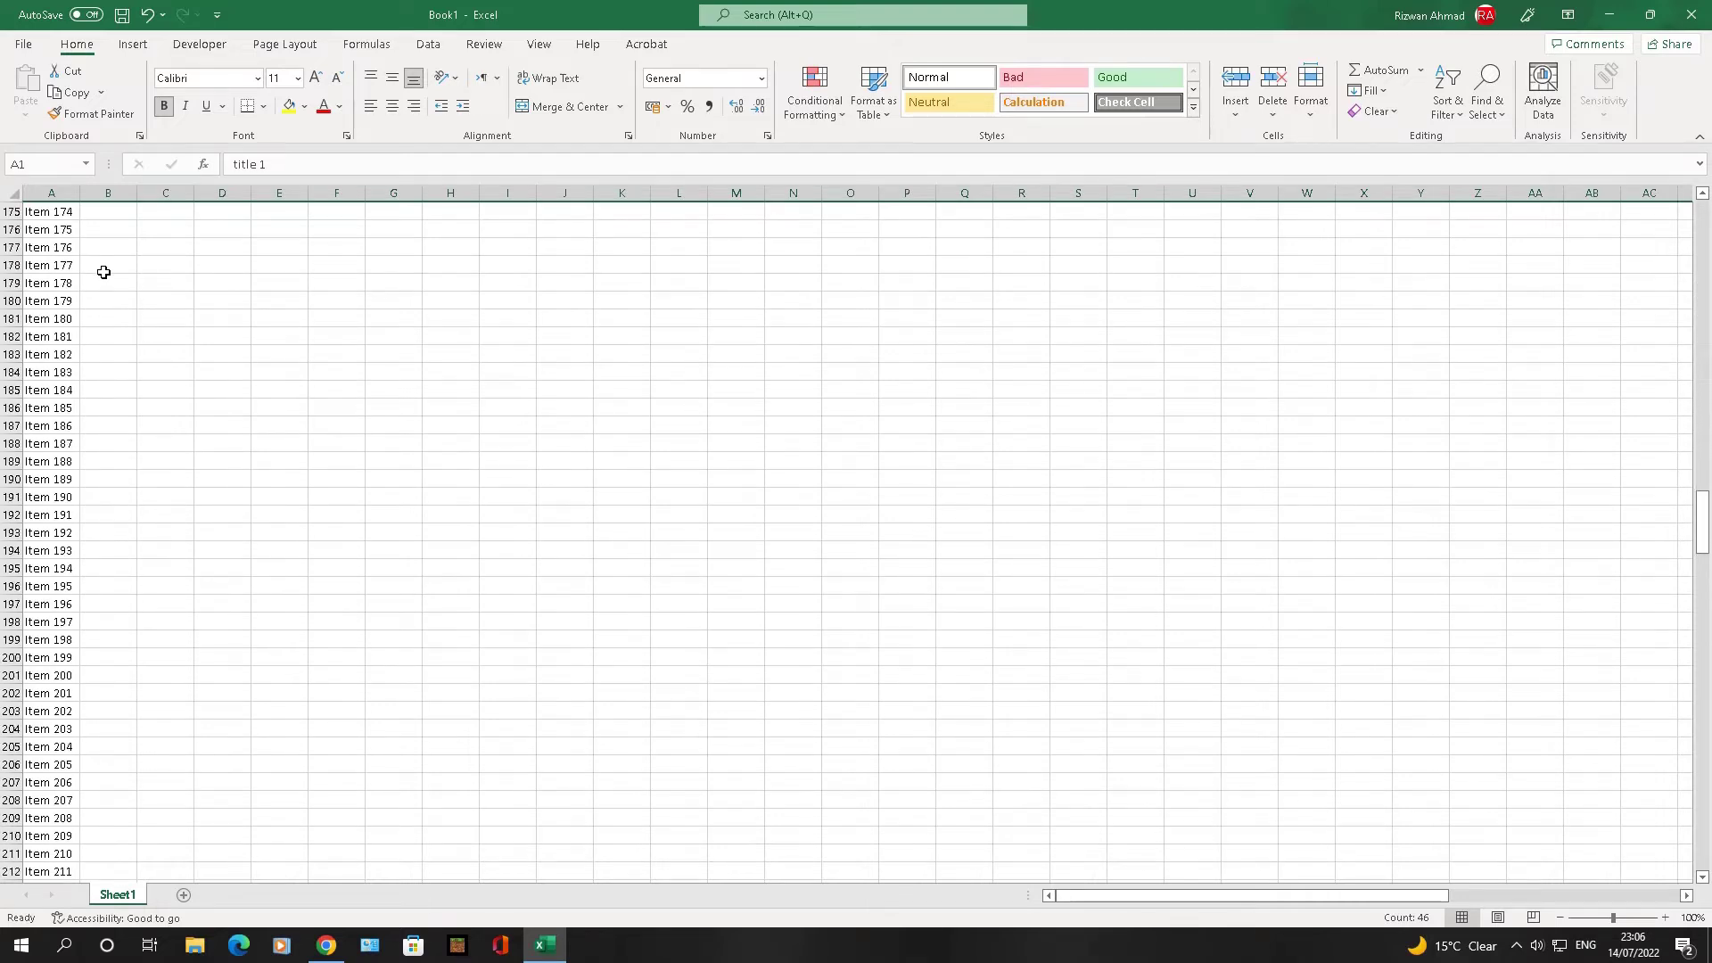
{"action": "scroll", "coordinate": [104, 272], "scroll_direction": "down", "scroll_amount": 13}
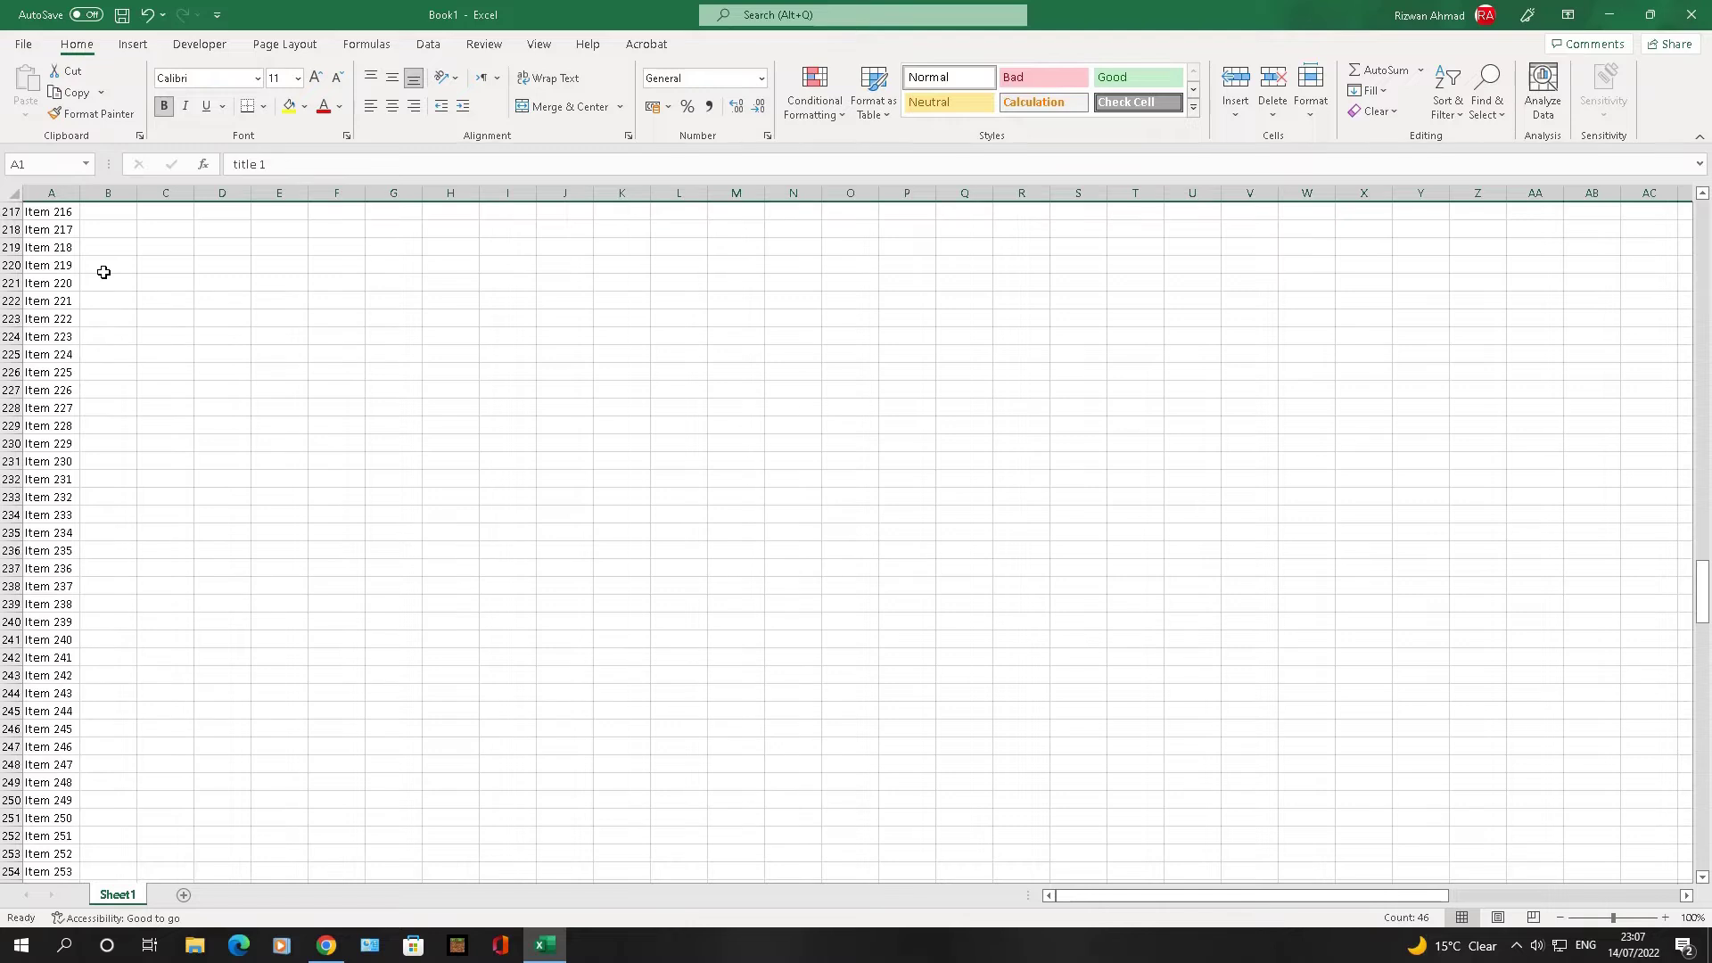
{"action": "scroll", "coordinate": [76, 579], "scroll_direction": "down", "scroll_amount": 13}
{"action": "scroll", "coordinate": [67, 401], "scroll_direction": "up", "scroll_amount": 14}
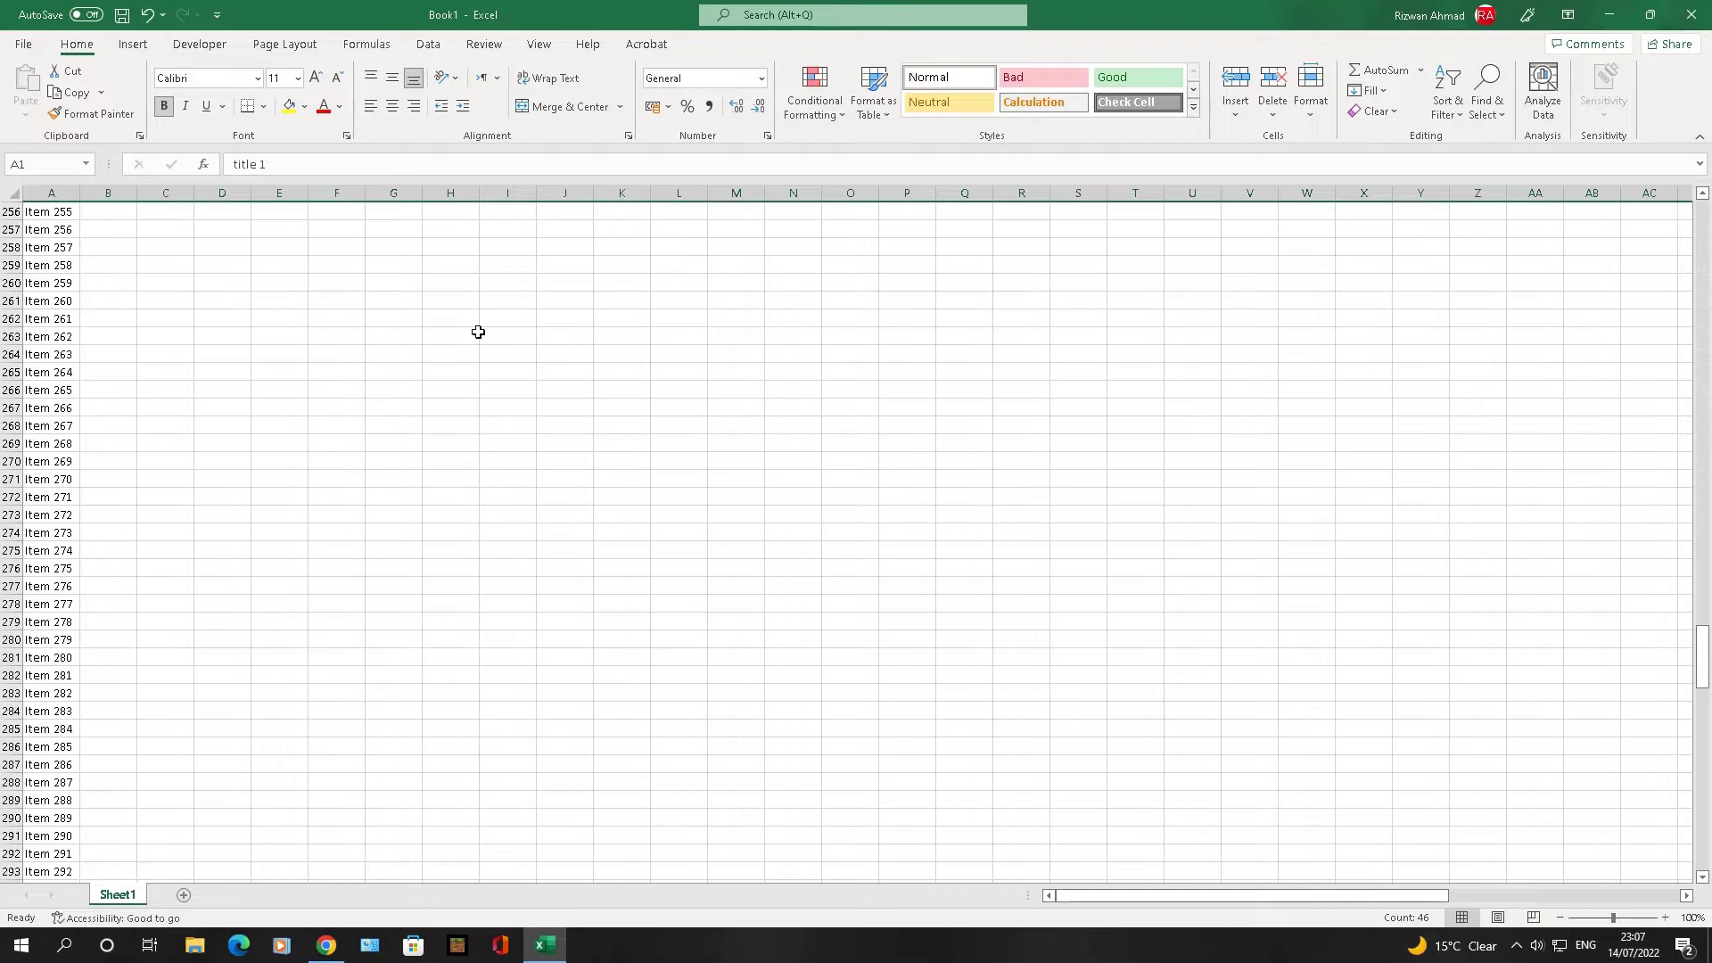
{"action": "scroll", "coordinate": [287, 435], "scroll_direction": "up", "scroll_amount": 7}
{"action": "scroll", "coordinate": [287, 435], "scroll_direction": "up", "scroll_amount": 20}
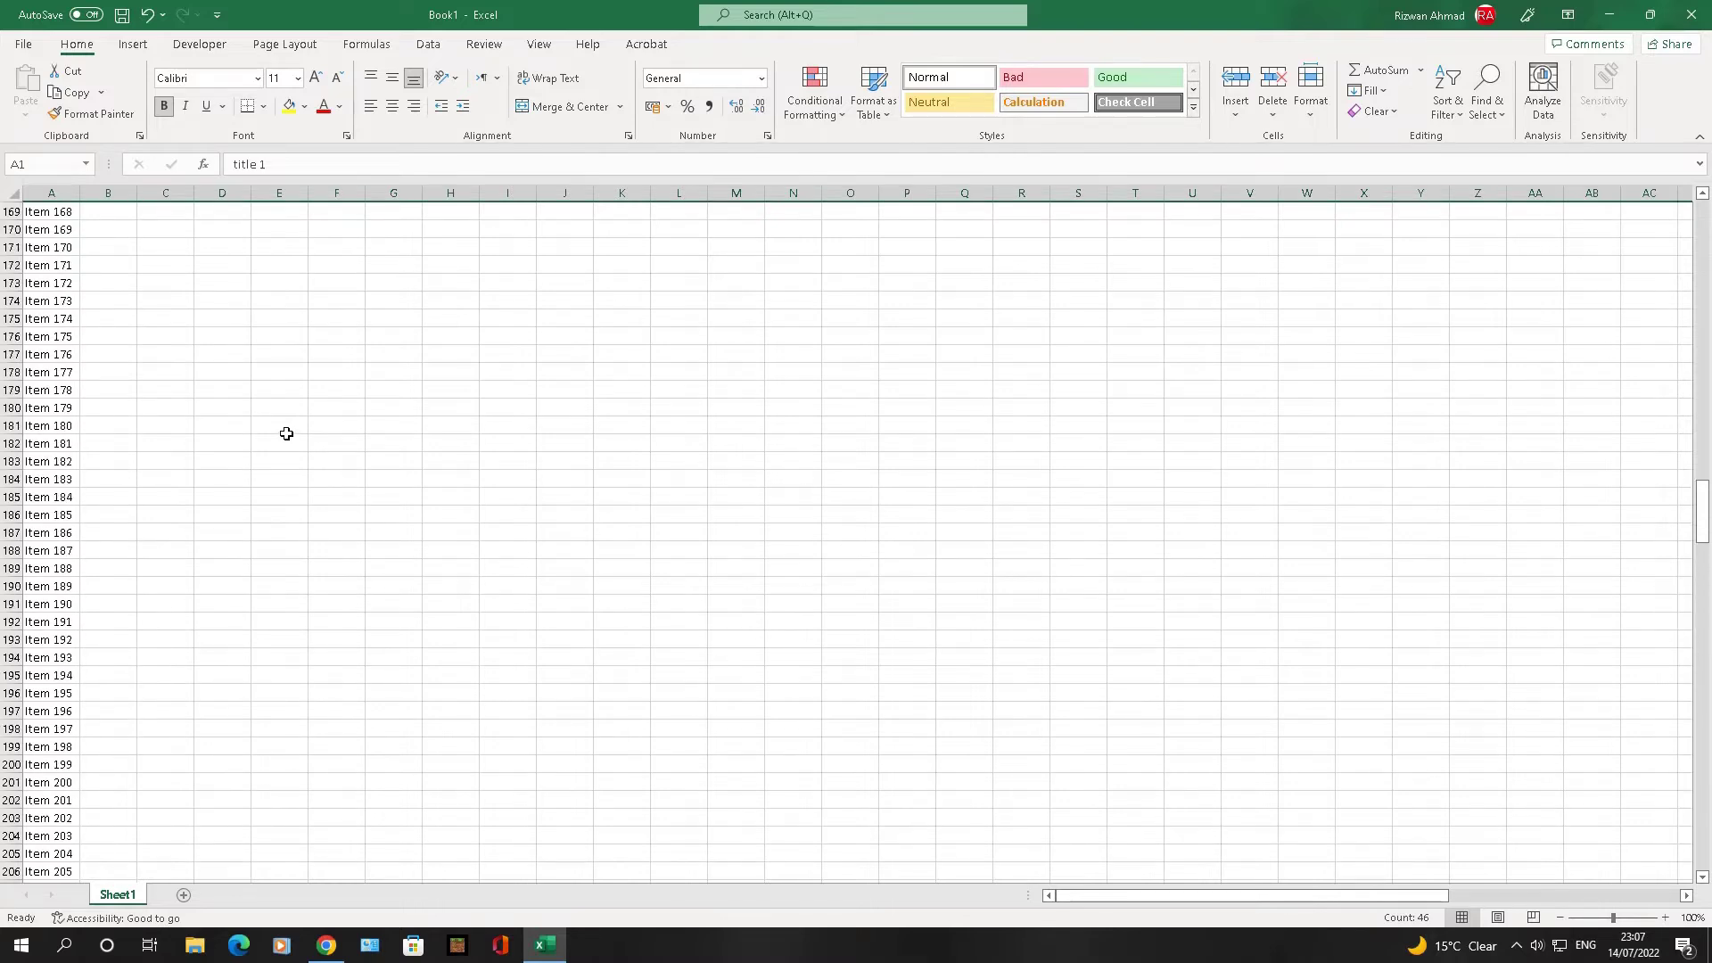
{"action": "scroll", "coordinate": [286, 433], "scroll_direction": "up", "scroll_amount": 20}
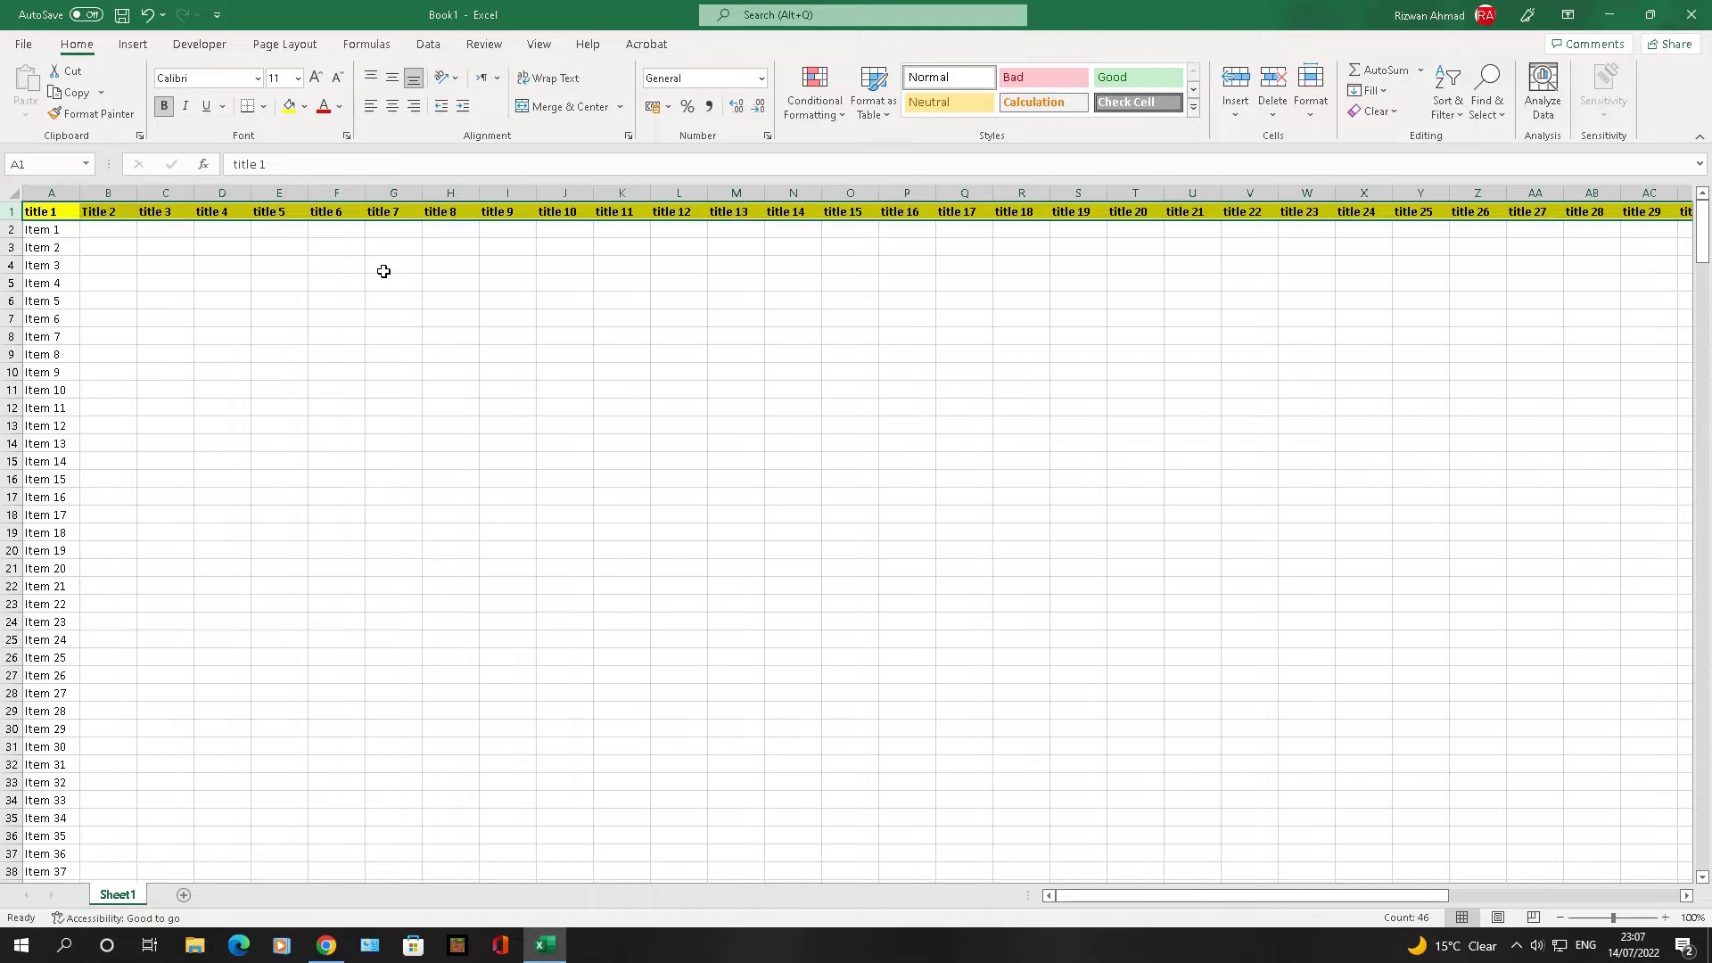
Step: Select row 1 and open the workbook in a new window
{"action": "left_click", "coordinate": [181, 301]}
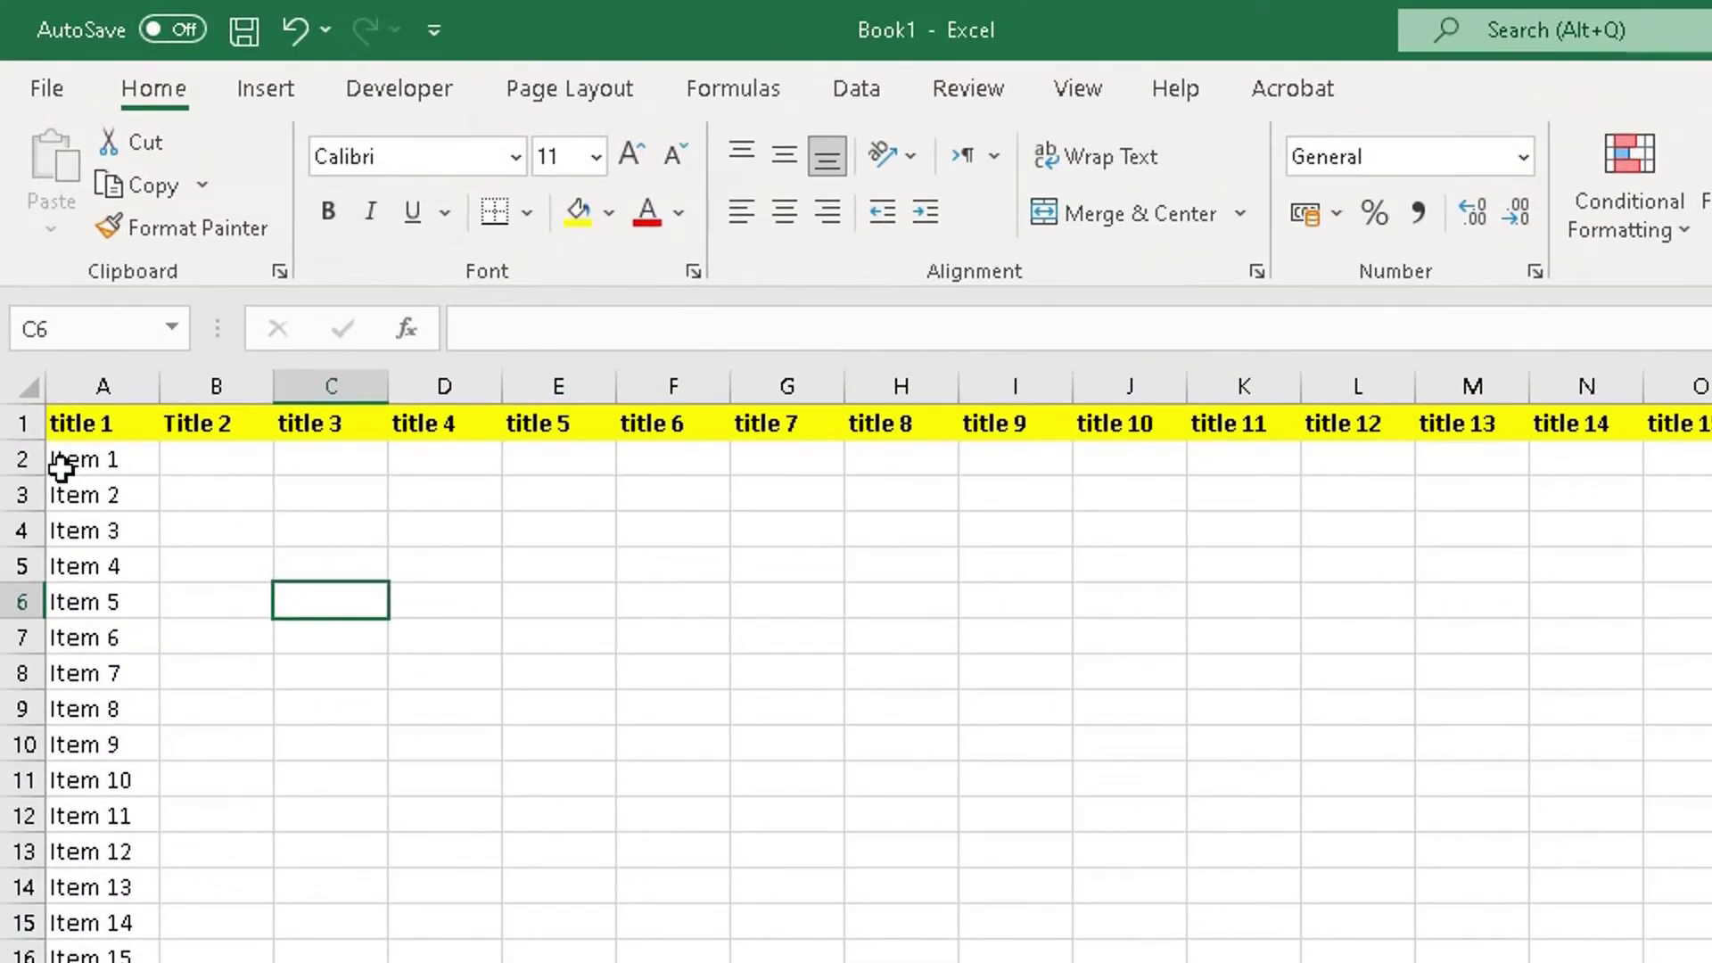
{"action": "left_click", "coordinate": [19, 424]}
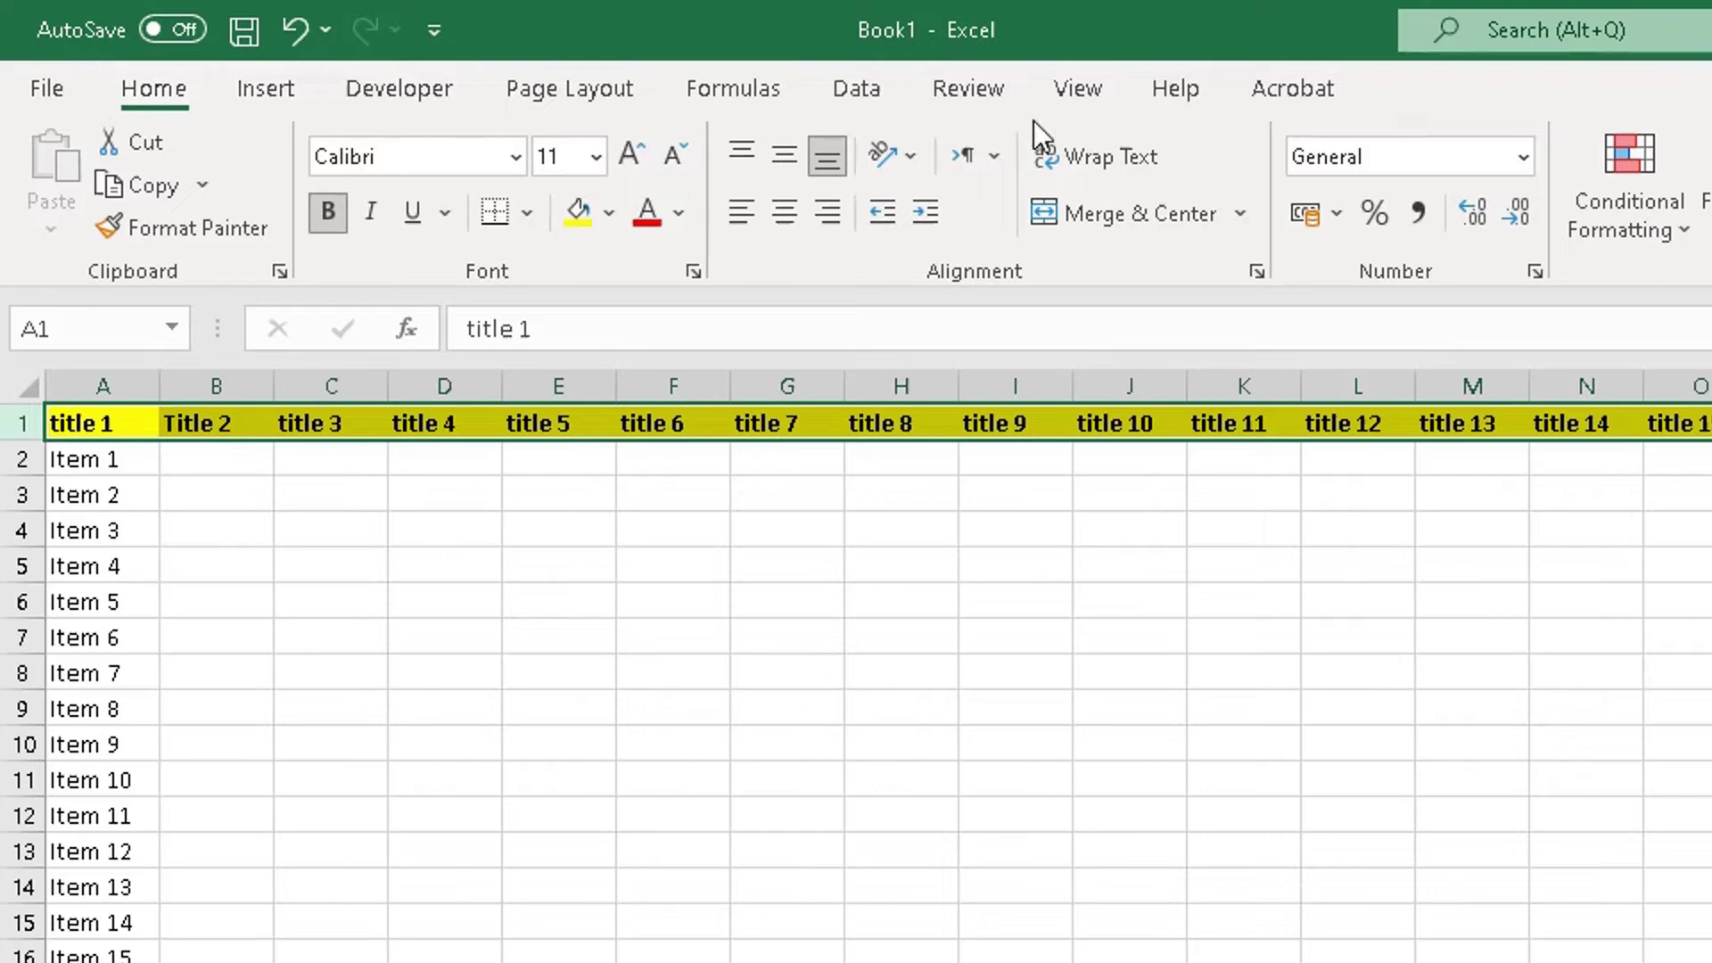
{"action": "left_click", "coordinate": [1089, 105]}
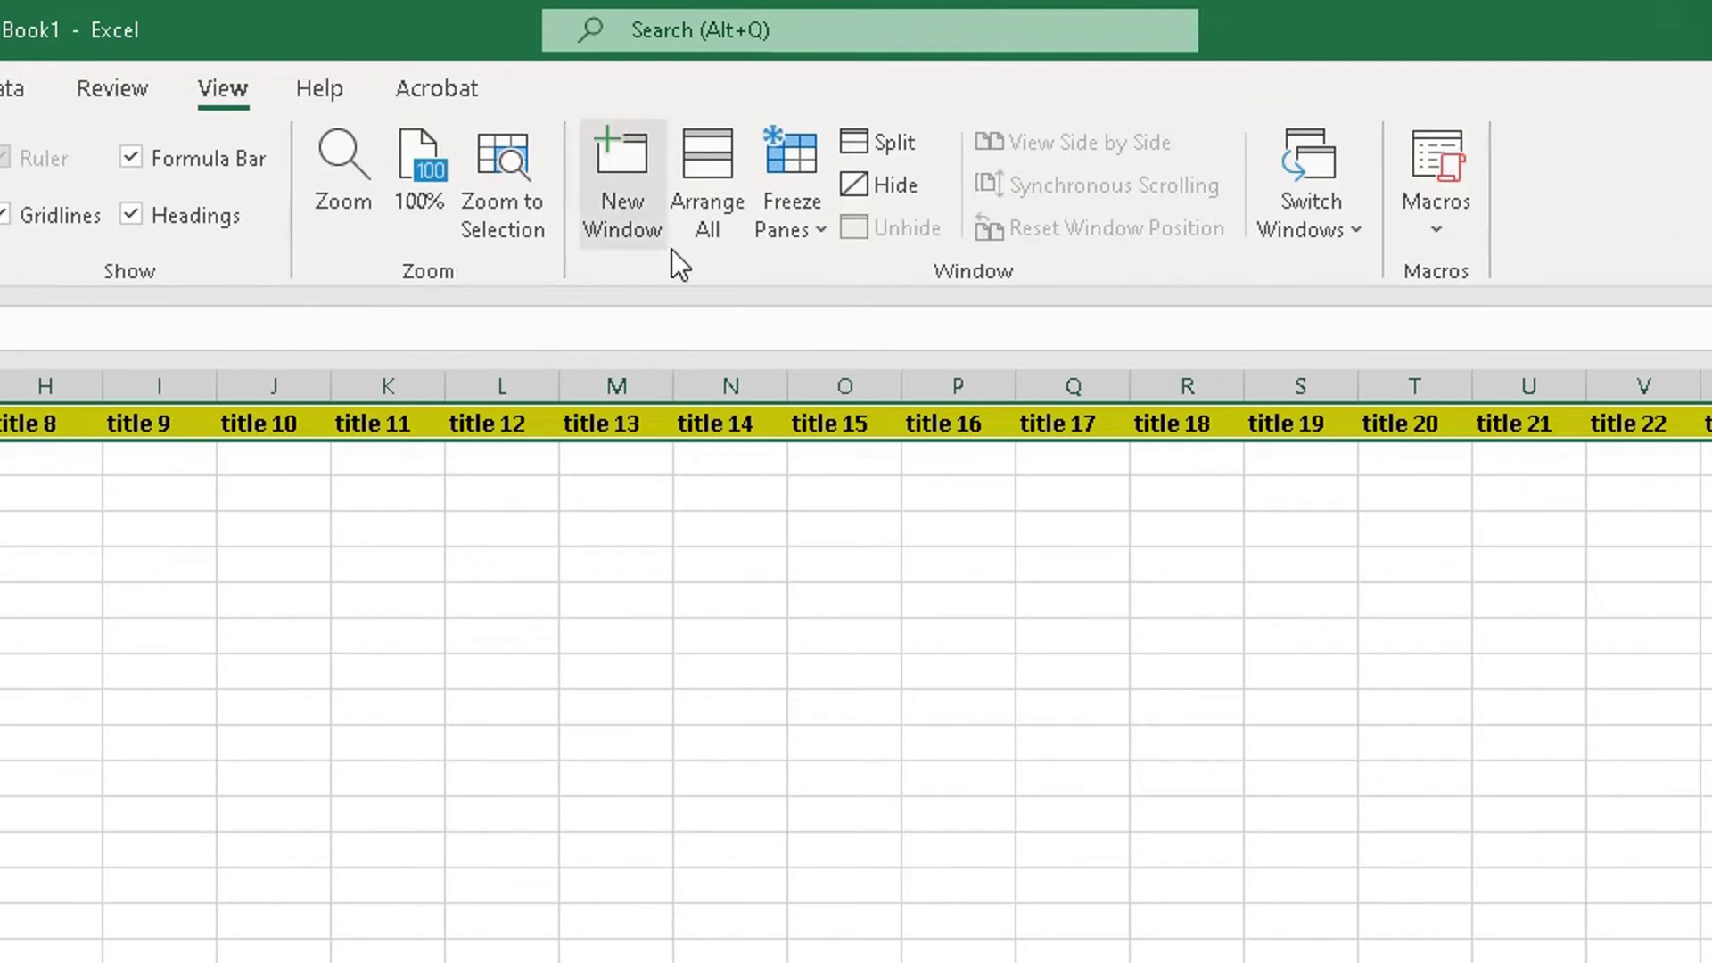
{"action": "left_click", "coordinate": [813, 232]}
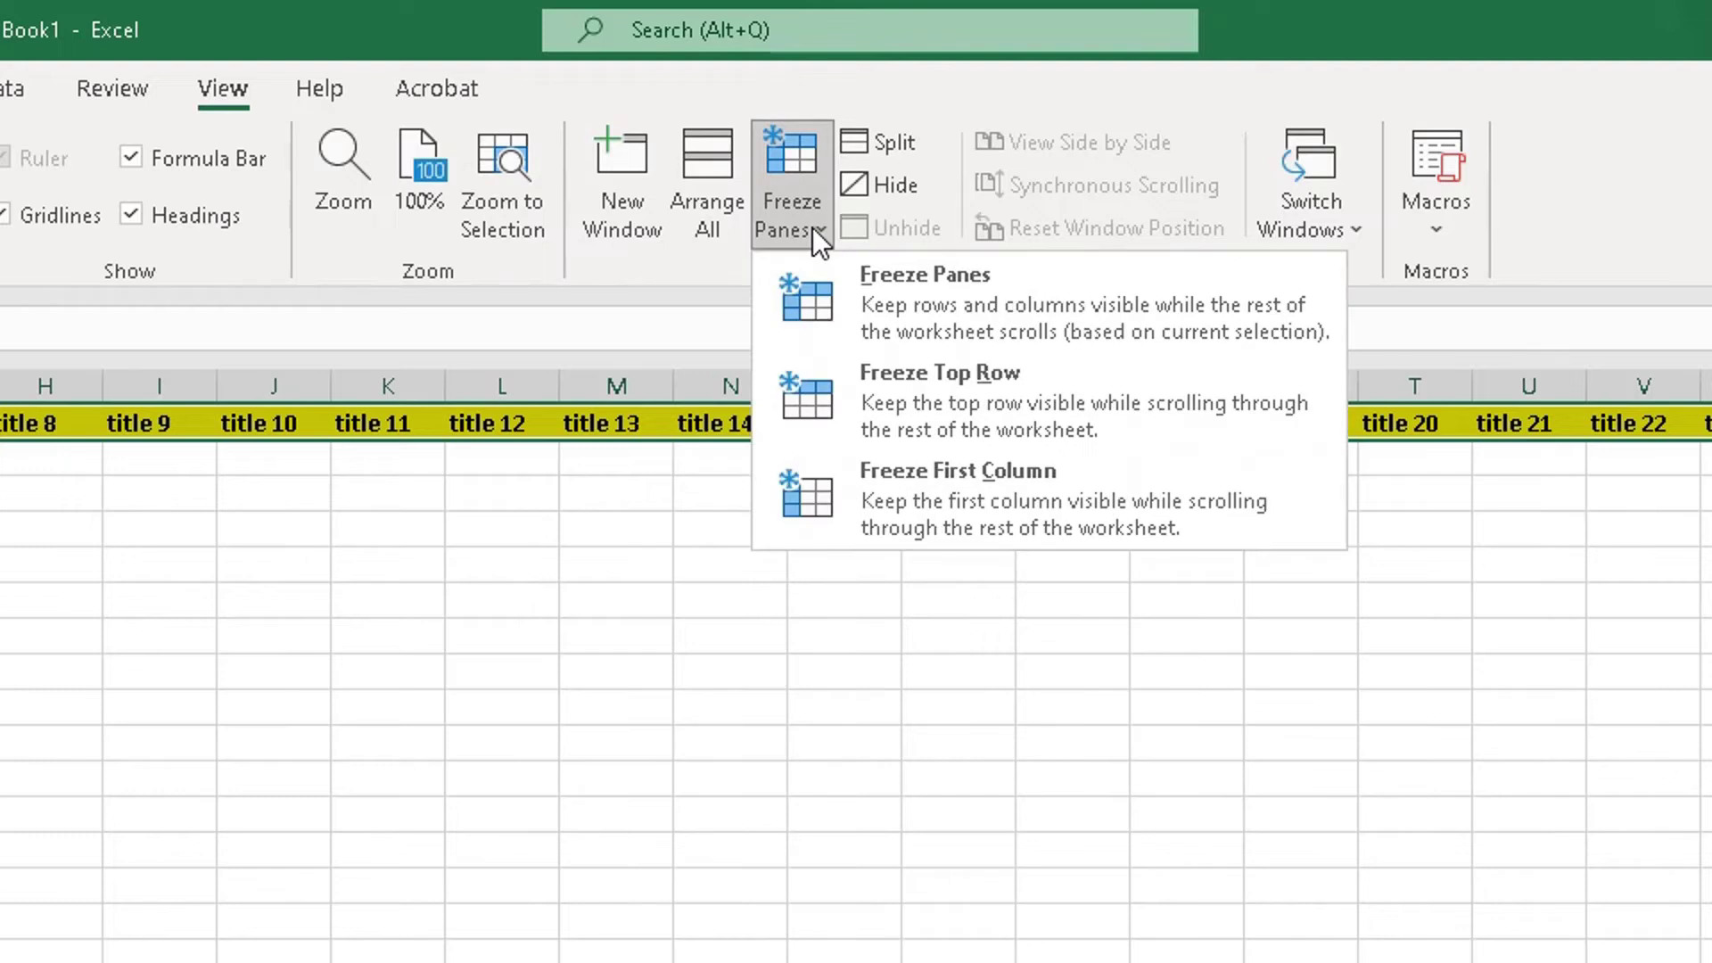
{"action": "left_click", "coordinate": [640, 238]}
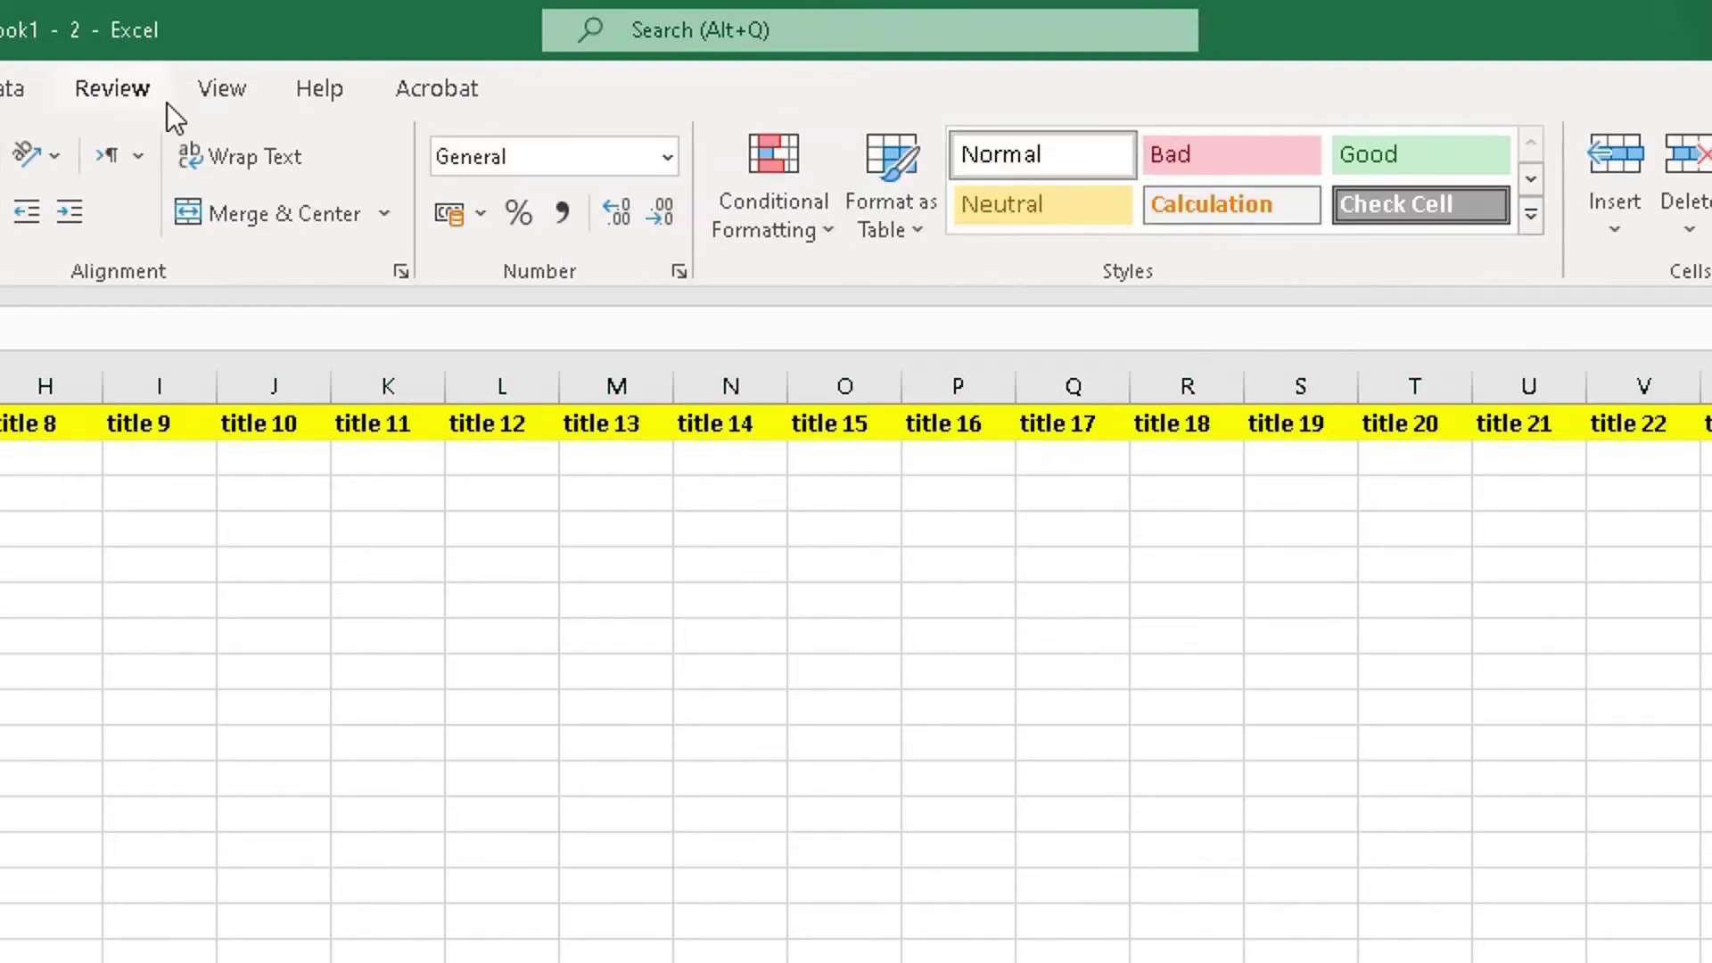
Step: Freeze the top row of Sheet1 and check the title row against items further down column A
{"action": "left_click", "coordinate": [248, 99]}
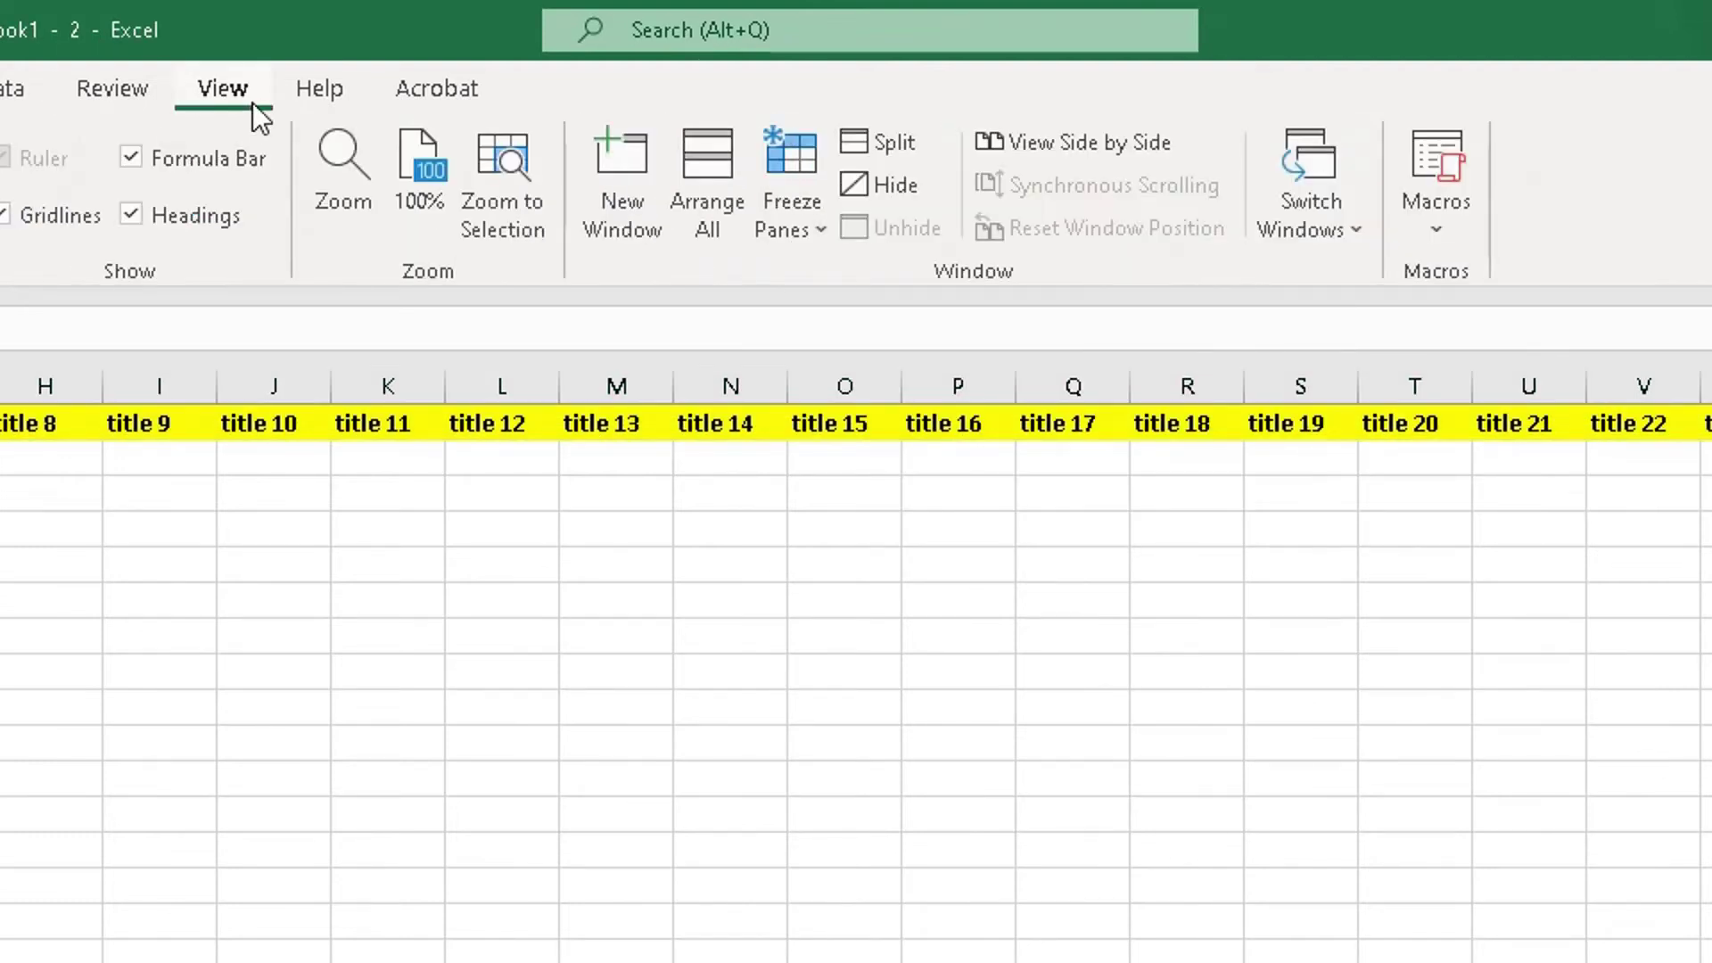
{"action": "left_click", "coordinate": [816, 228]}
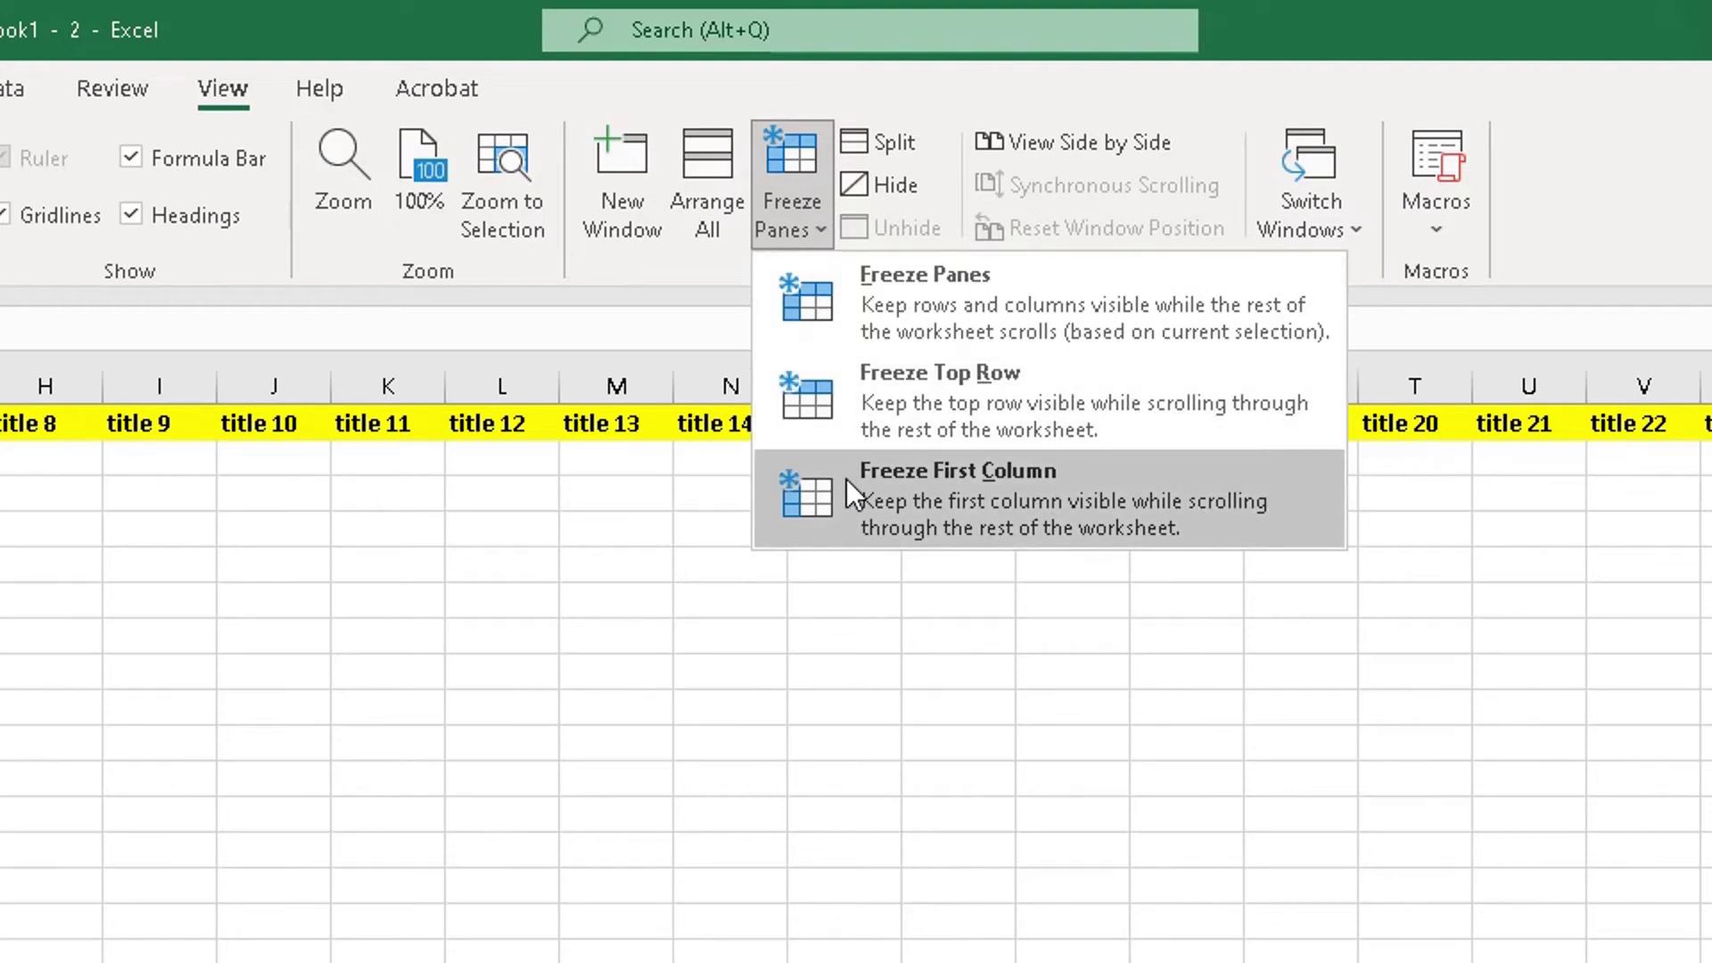
{"action": "left_click", "coordinate": [860, 421]}
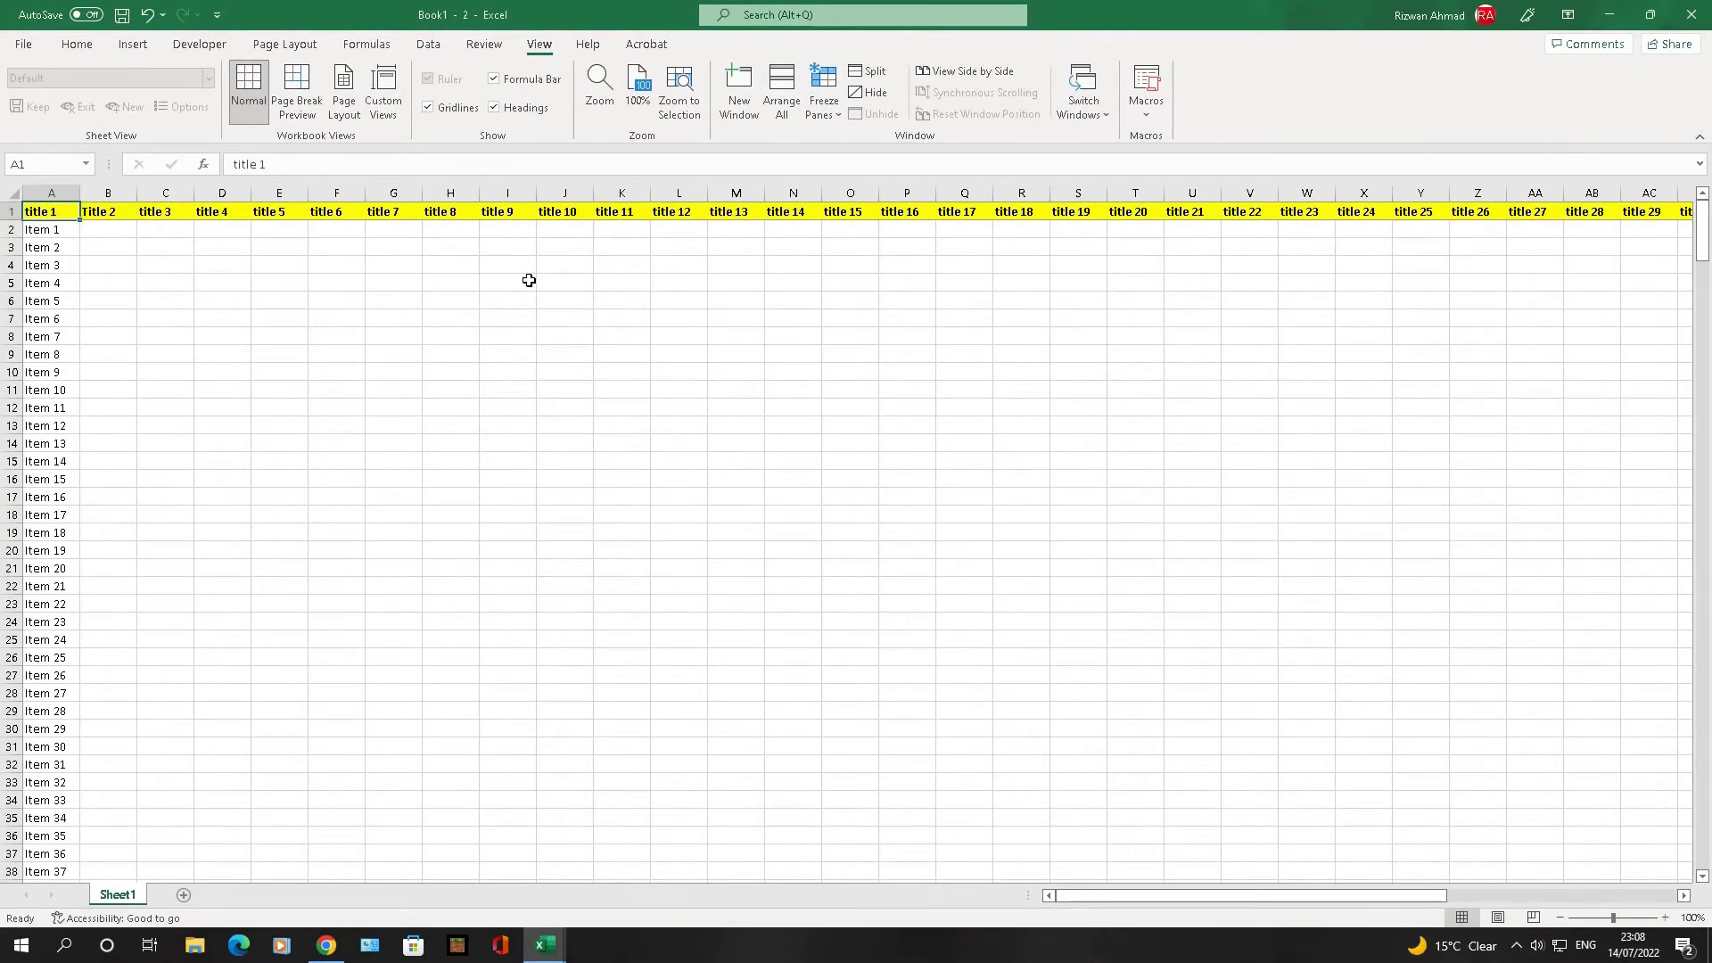
{"action": "scroll", "coordinate": [529, 281], "scroll_direction": "down", "scroll_amount": 7}
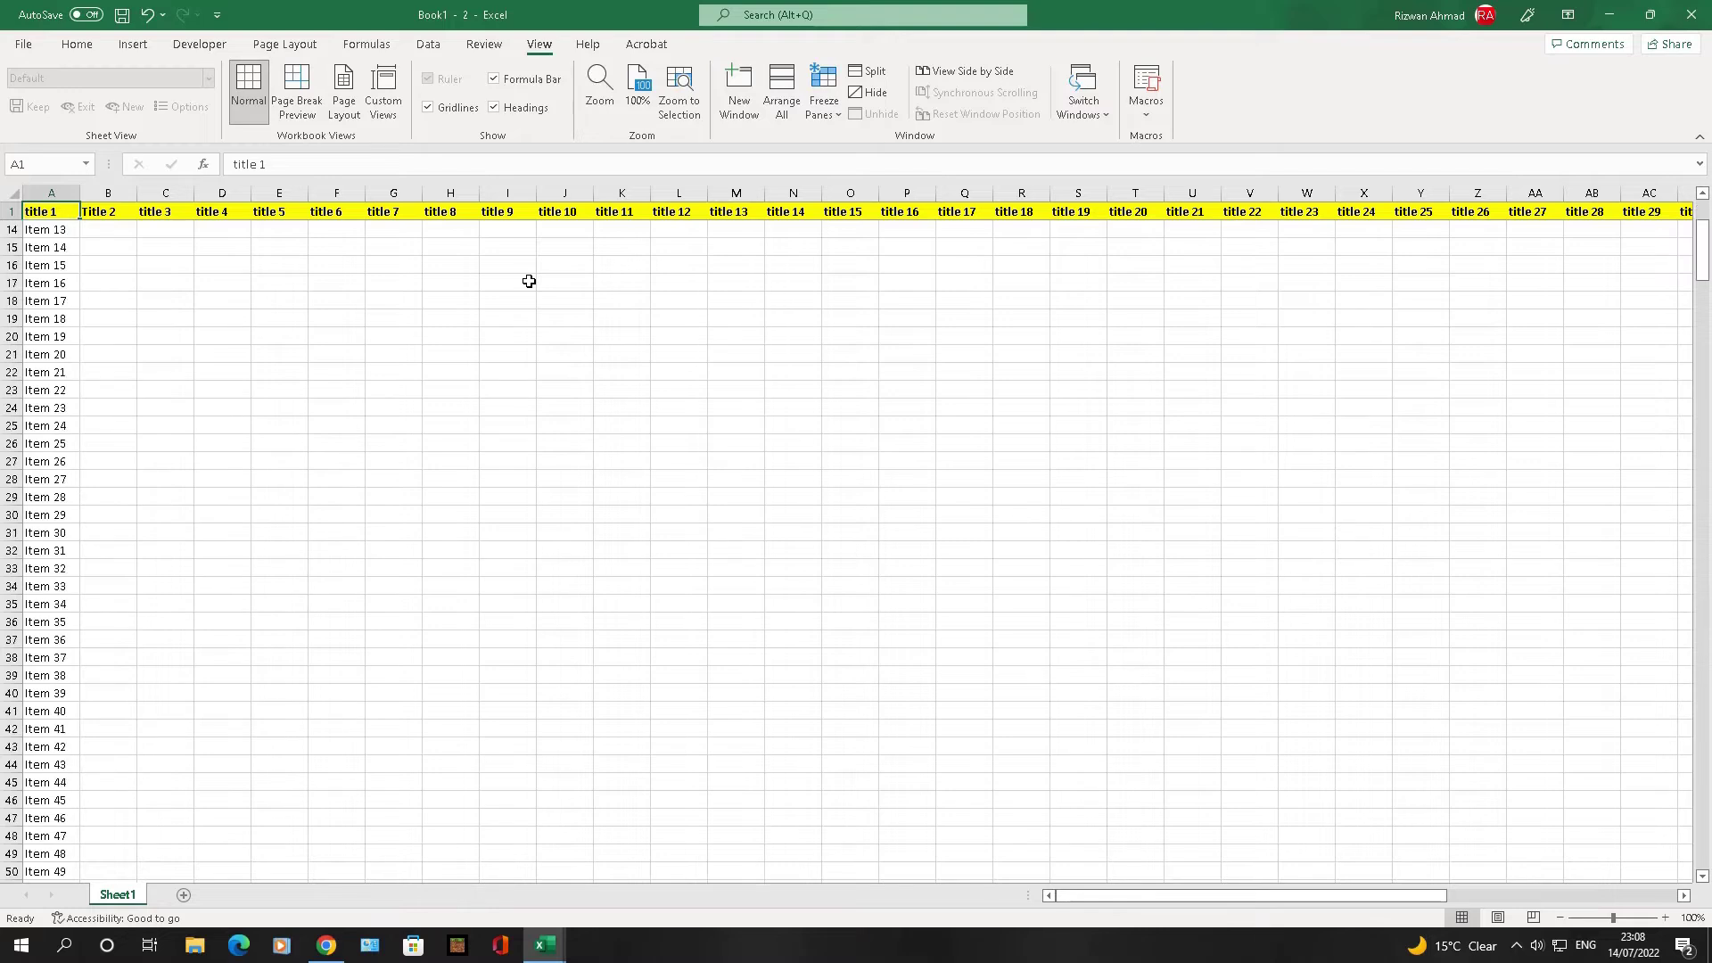
{"action": "scroll", "coordinate": [529, 281], "scroll_direction": "down", "scroll_amount": 9}
{"action": "scroll", "coordinate": [399, 296], "scroll_direction": "down", "scroll_amount": 9}
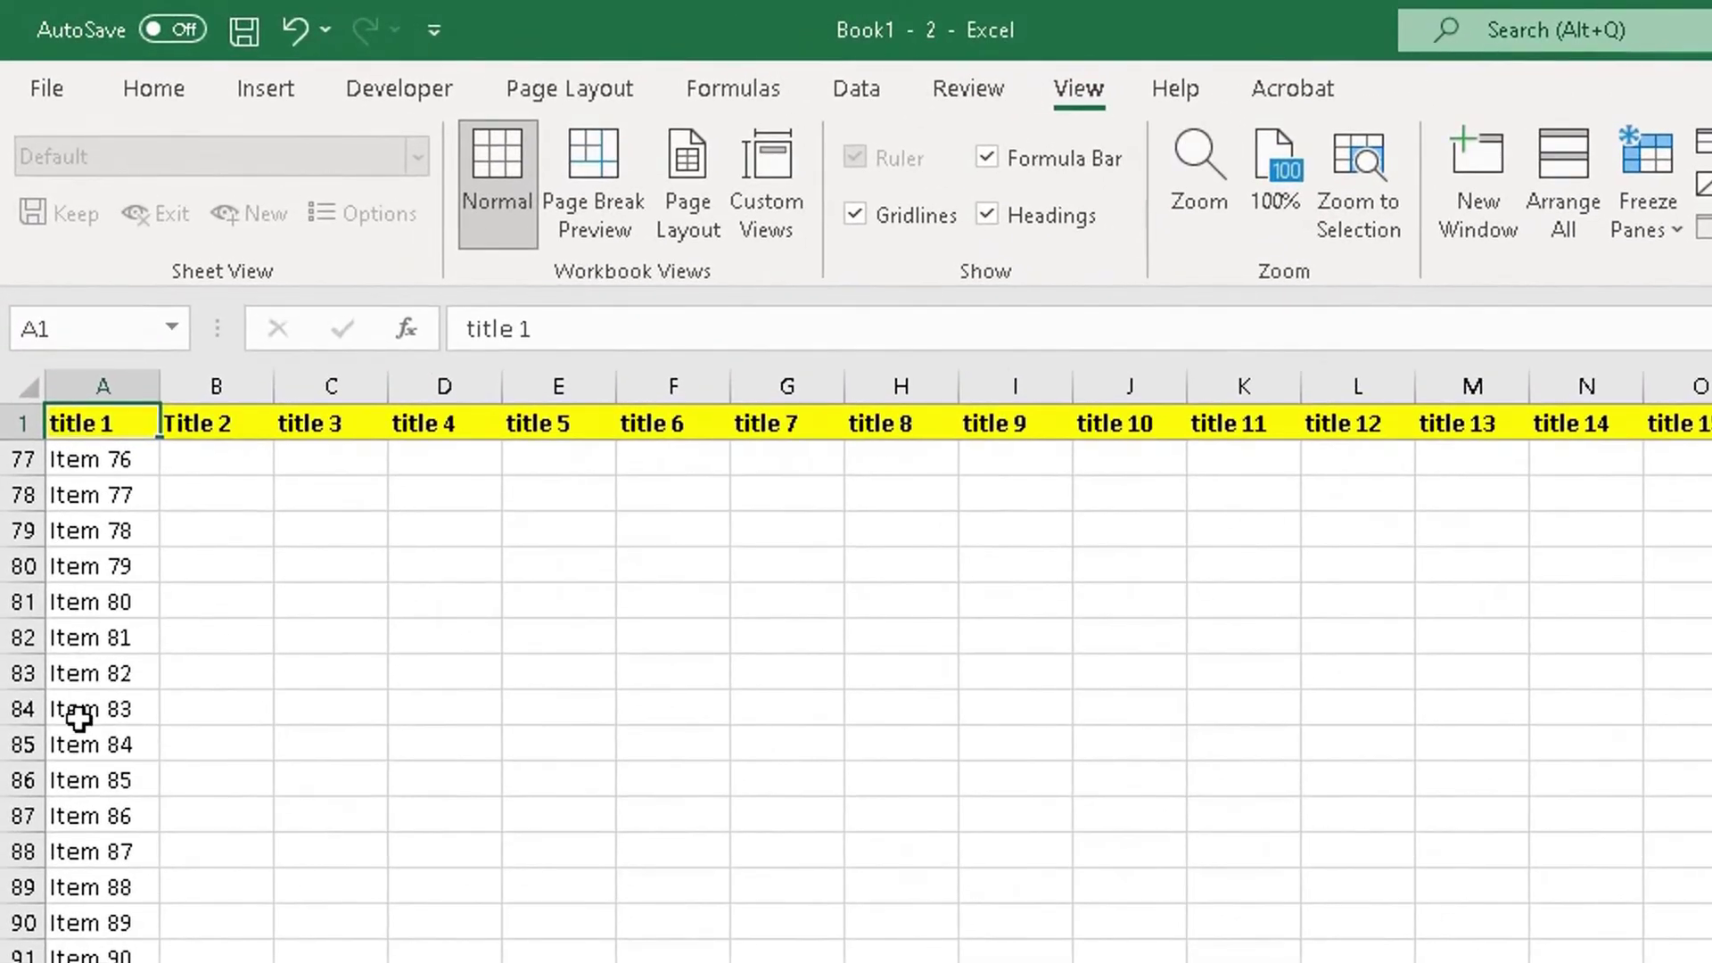
{"action": "scroll", "coordinate": [58, 533], "scroll_direction": "down", "scroll_amount": 3}
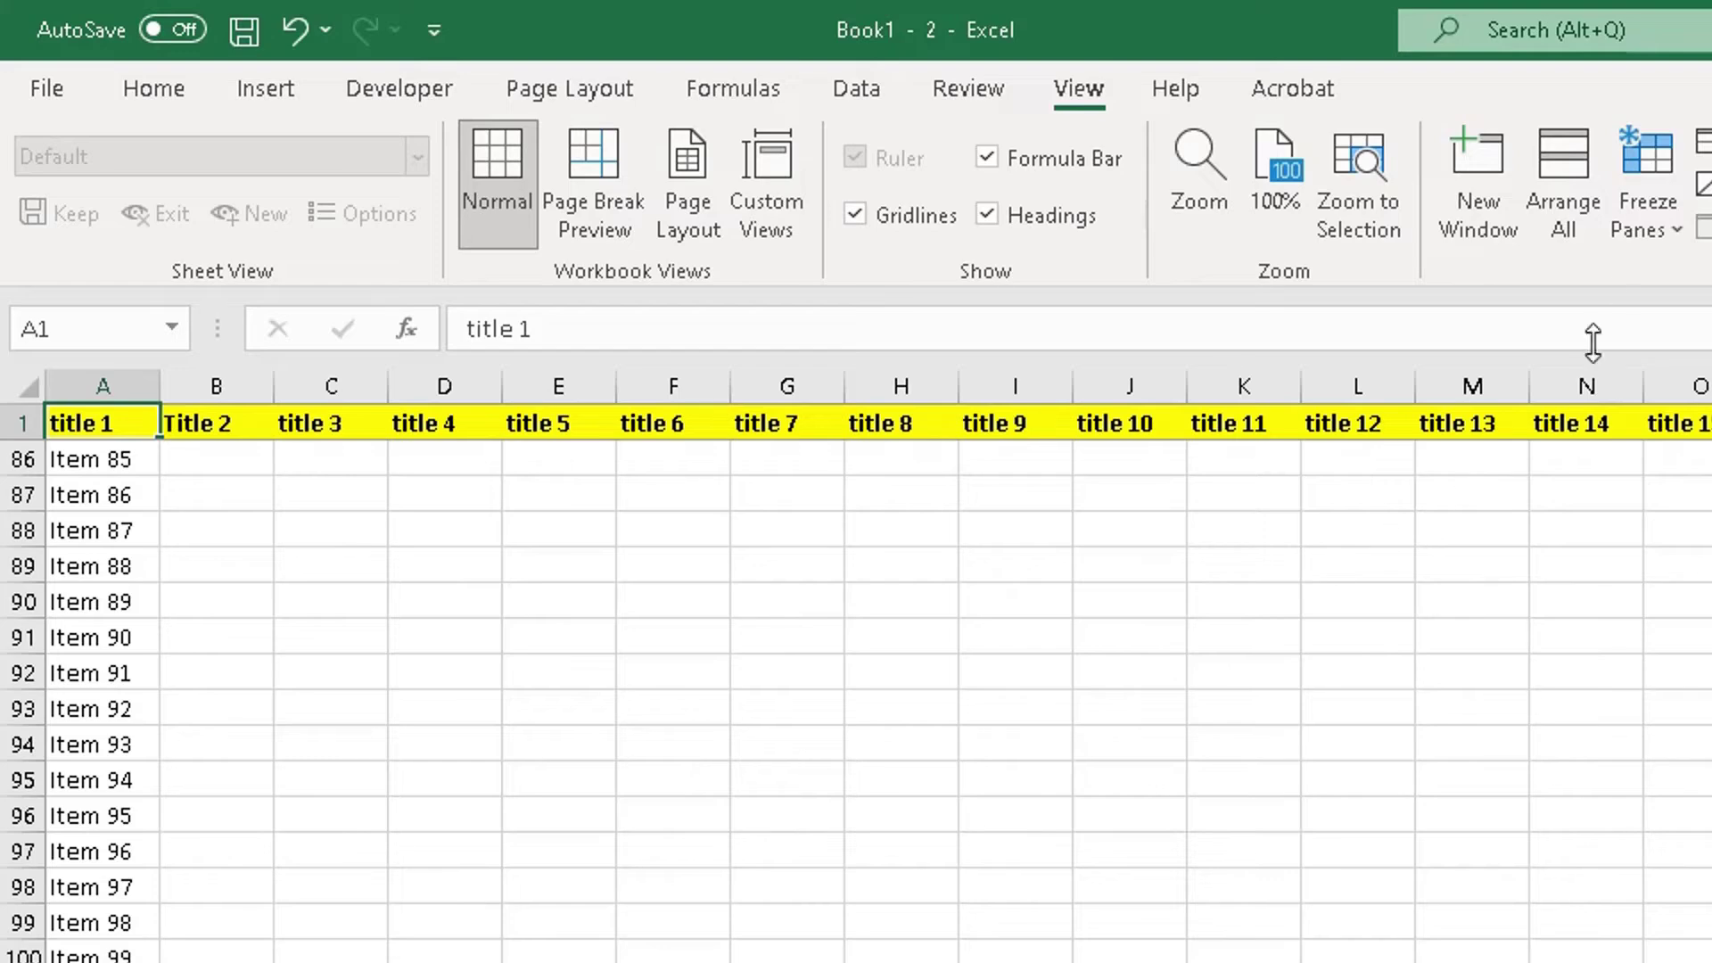
Step: Unfreeze the panes and return to cell A1
{"action": "left_click", "coordinate": [1645, 230]}
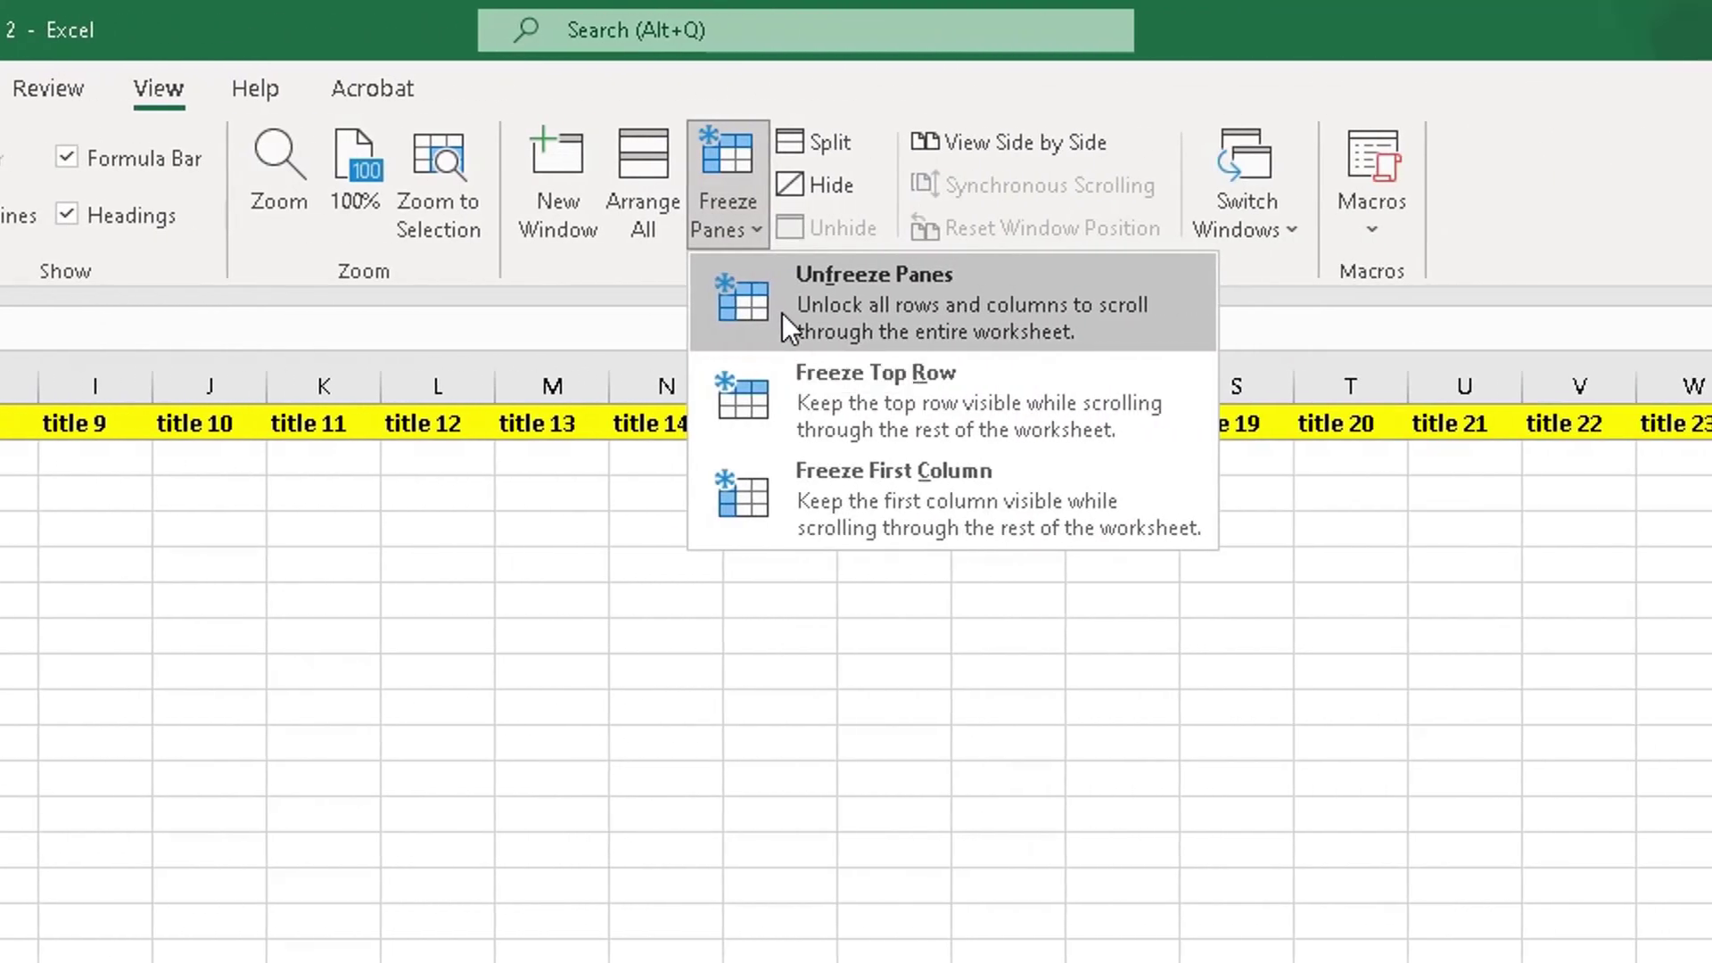
{"action": "left_click", "coordinate": [1703, 329]}
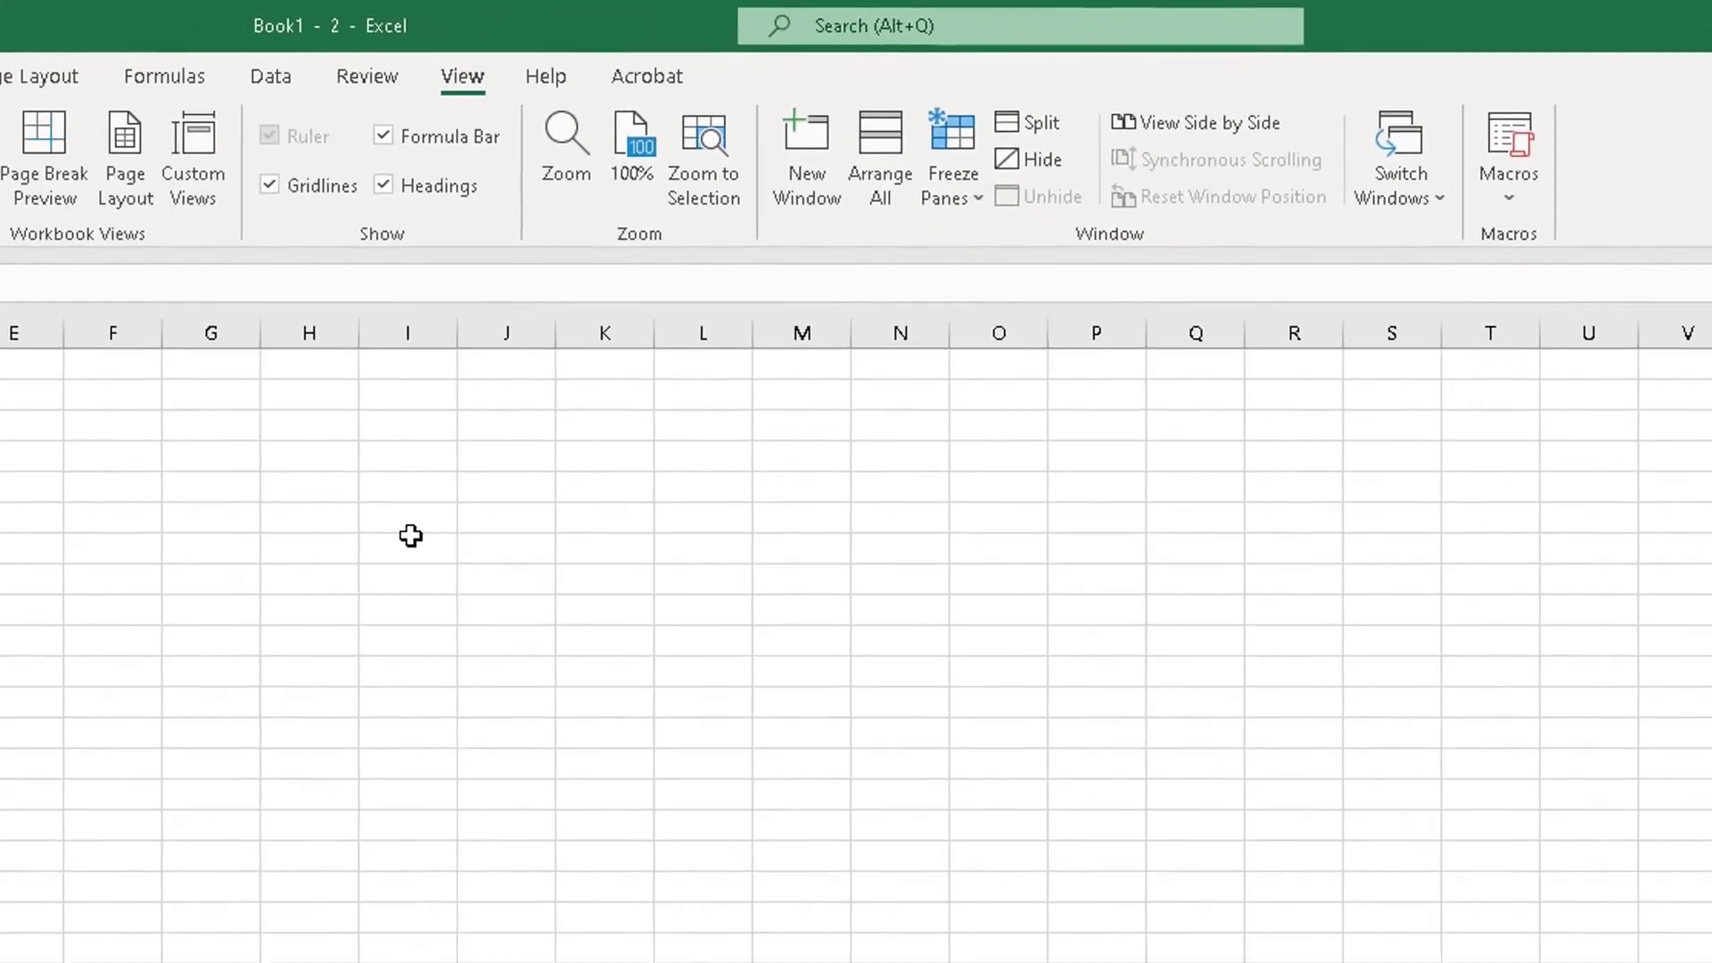
{"action": "key", "text": "ctrl+Home"}
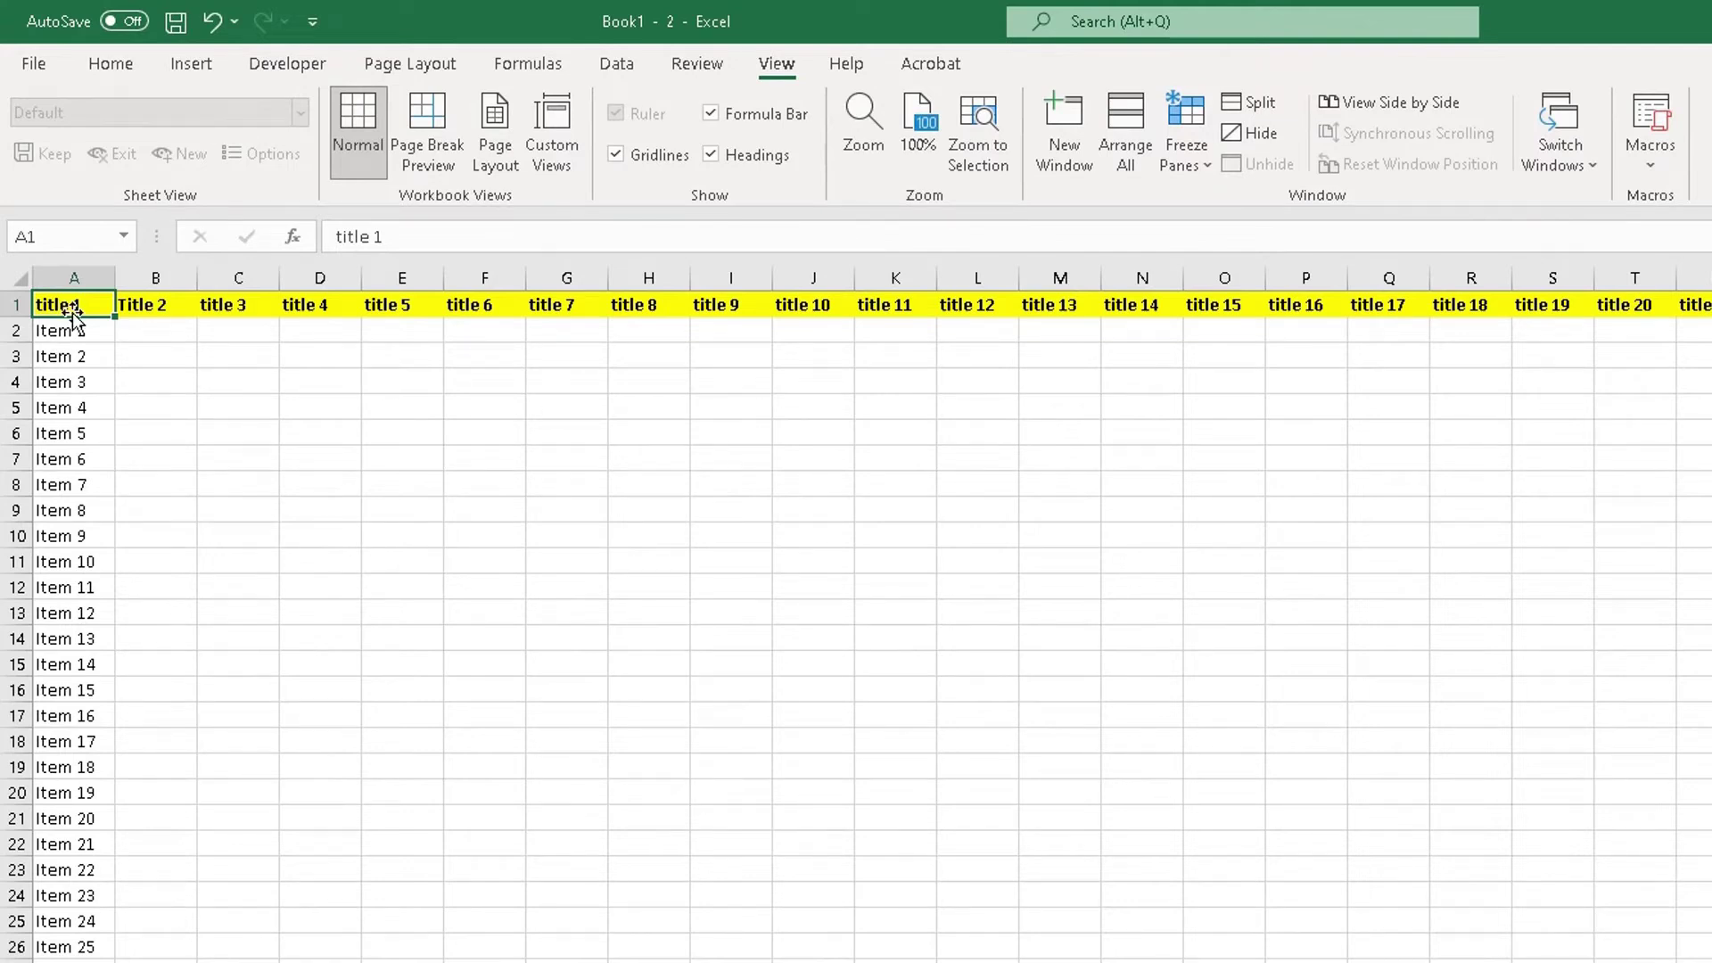
Step: Select column A, freeze the first column, and check it against the titles further along row 1
{"action": "left_click", "coordinate": [76, 279]}
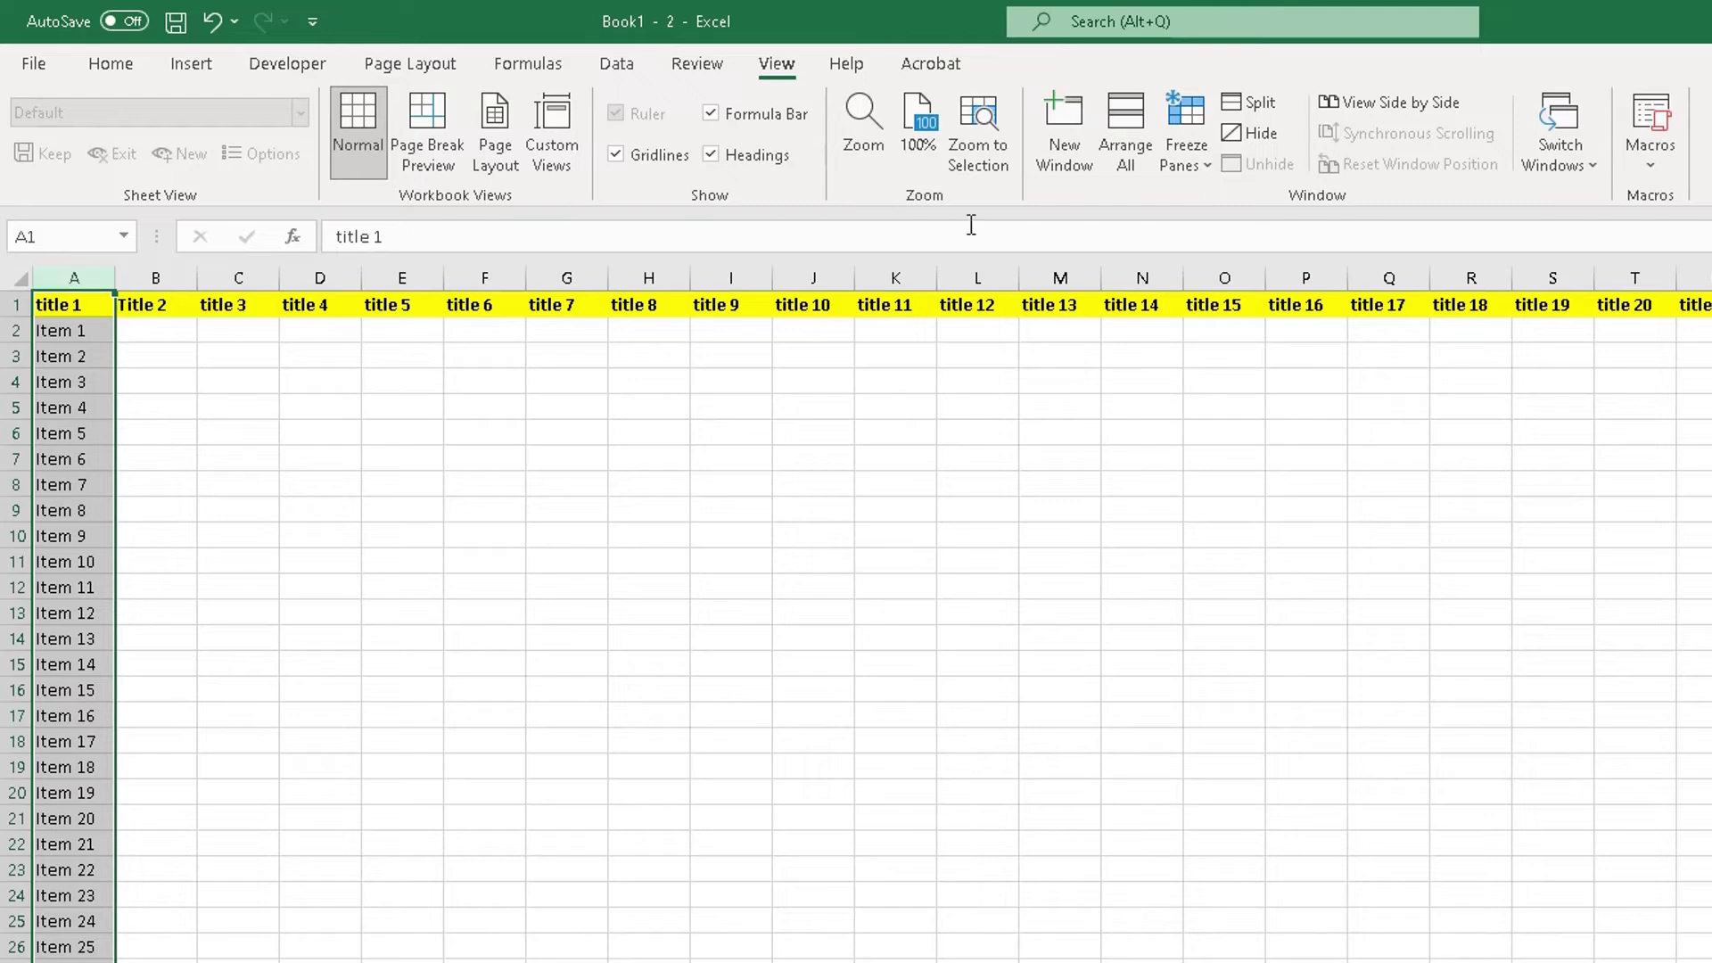
{"action": "left_click", "coordinate": [1195, 170]}
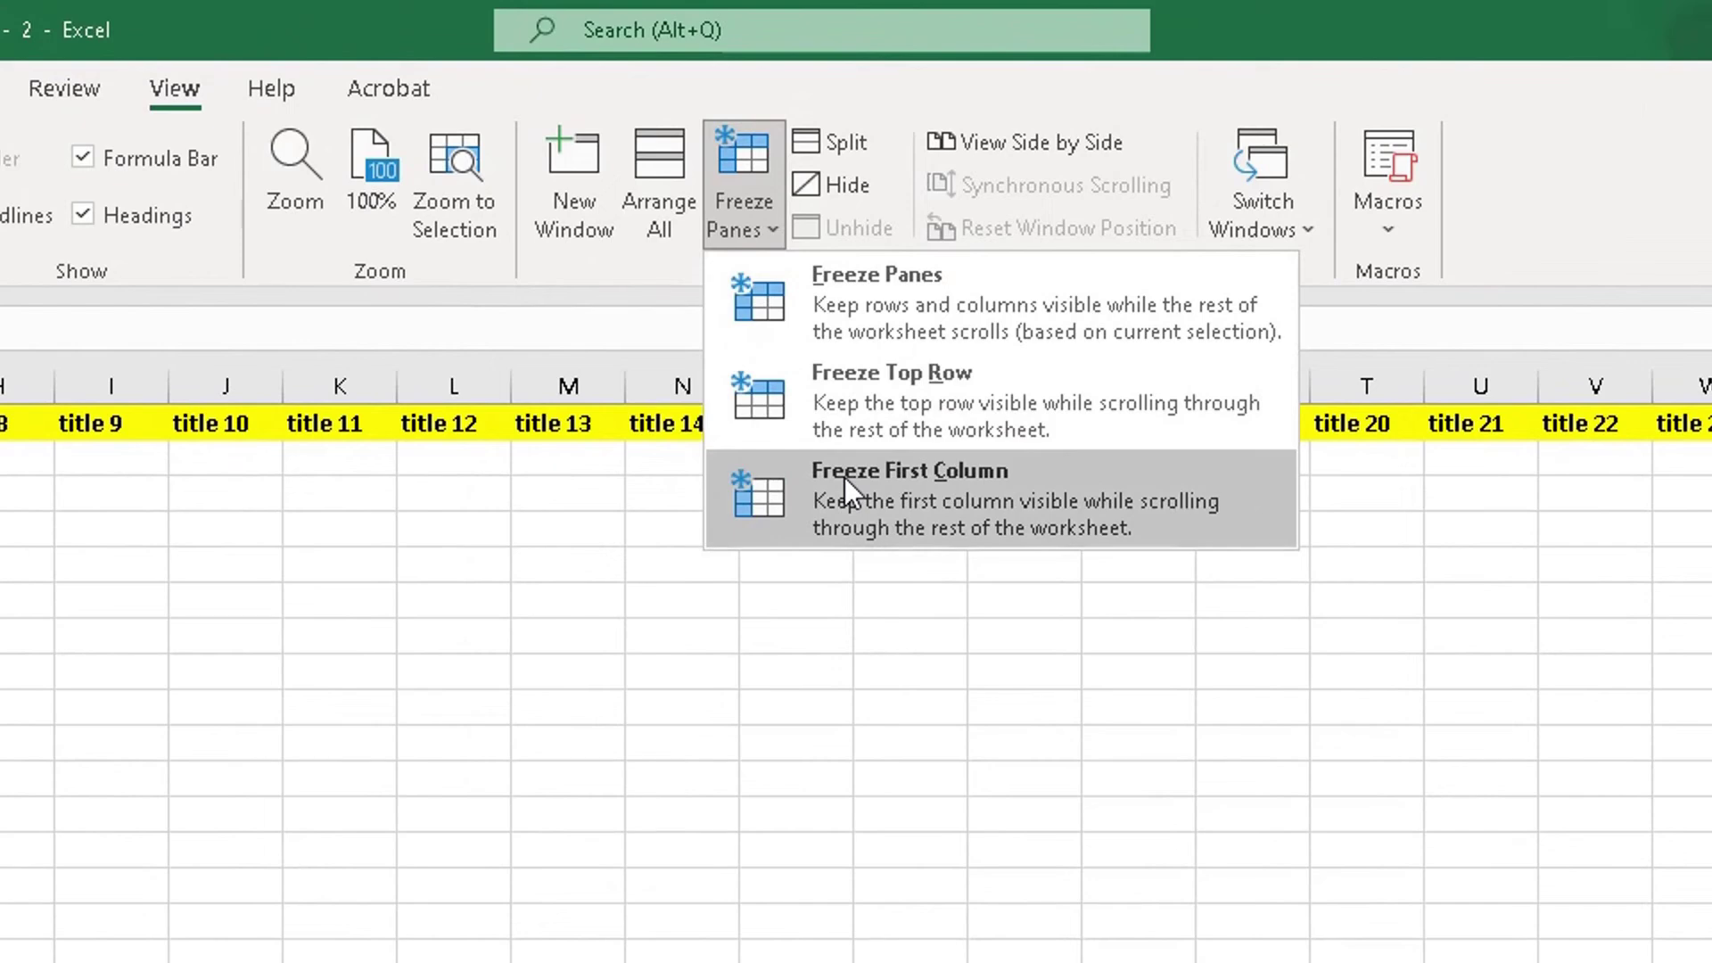
{"action": "left_click", "coordinate": [843, 478]}
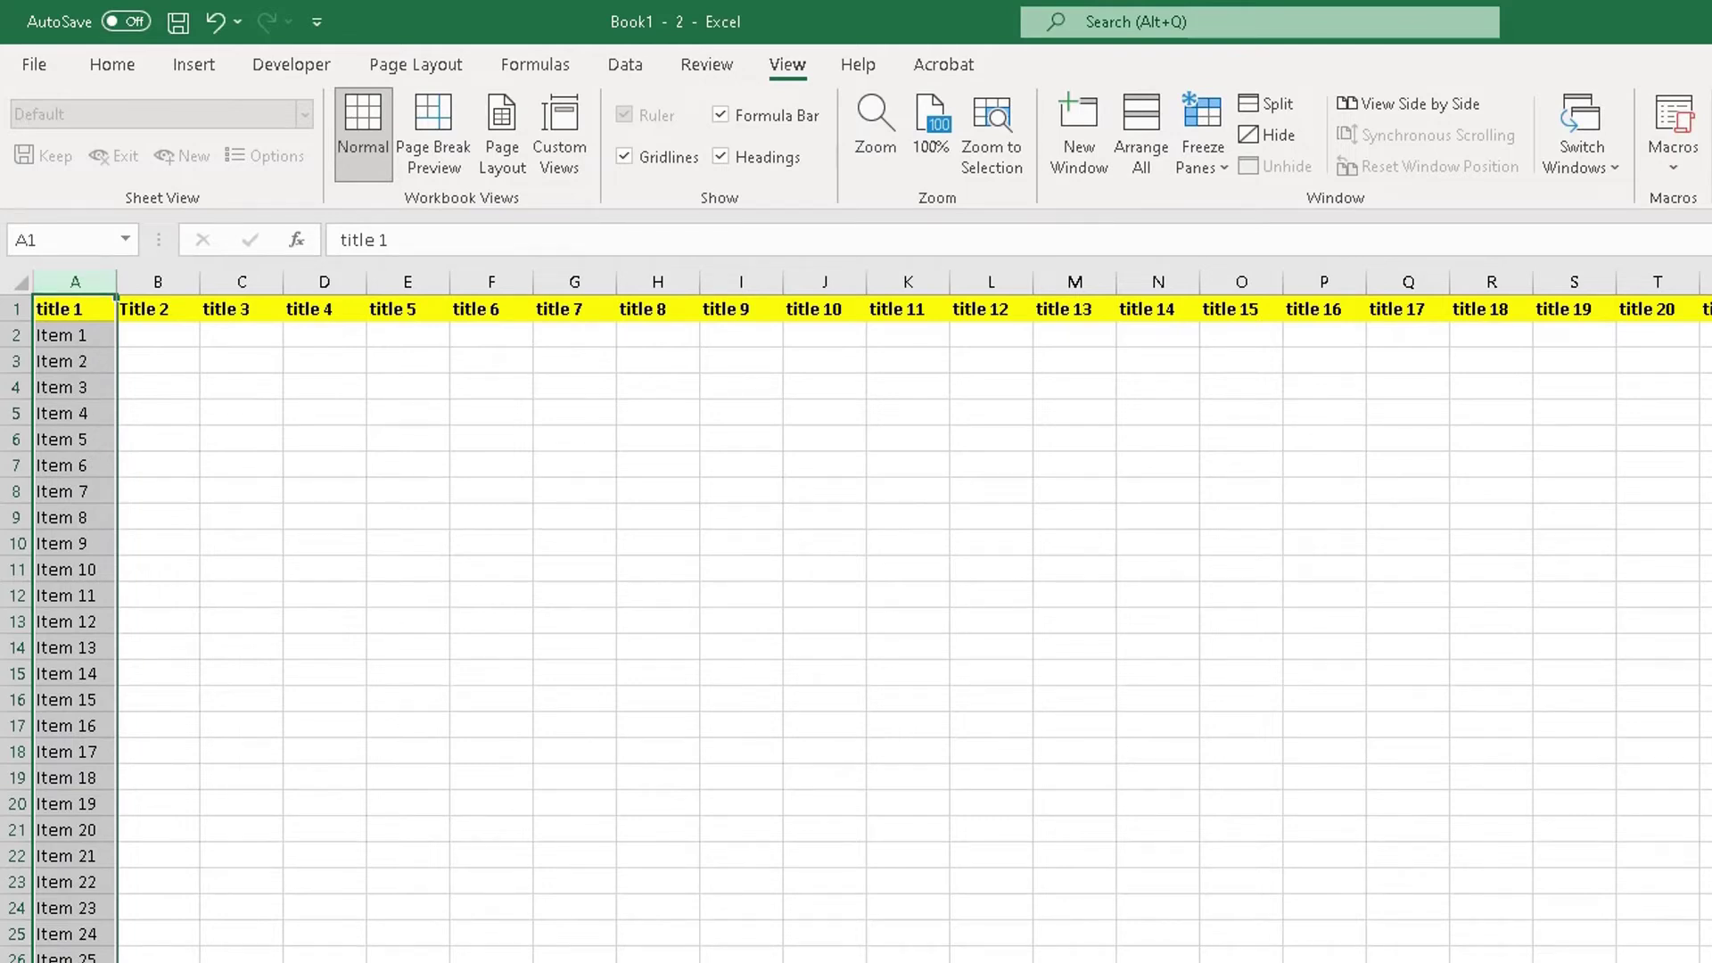
{"action": "scroll", "coordinate": [913, 616], "scroll_direction": "right", "scroll_amount": 5}
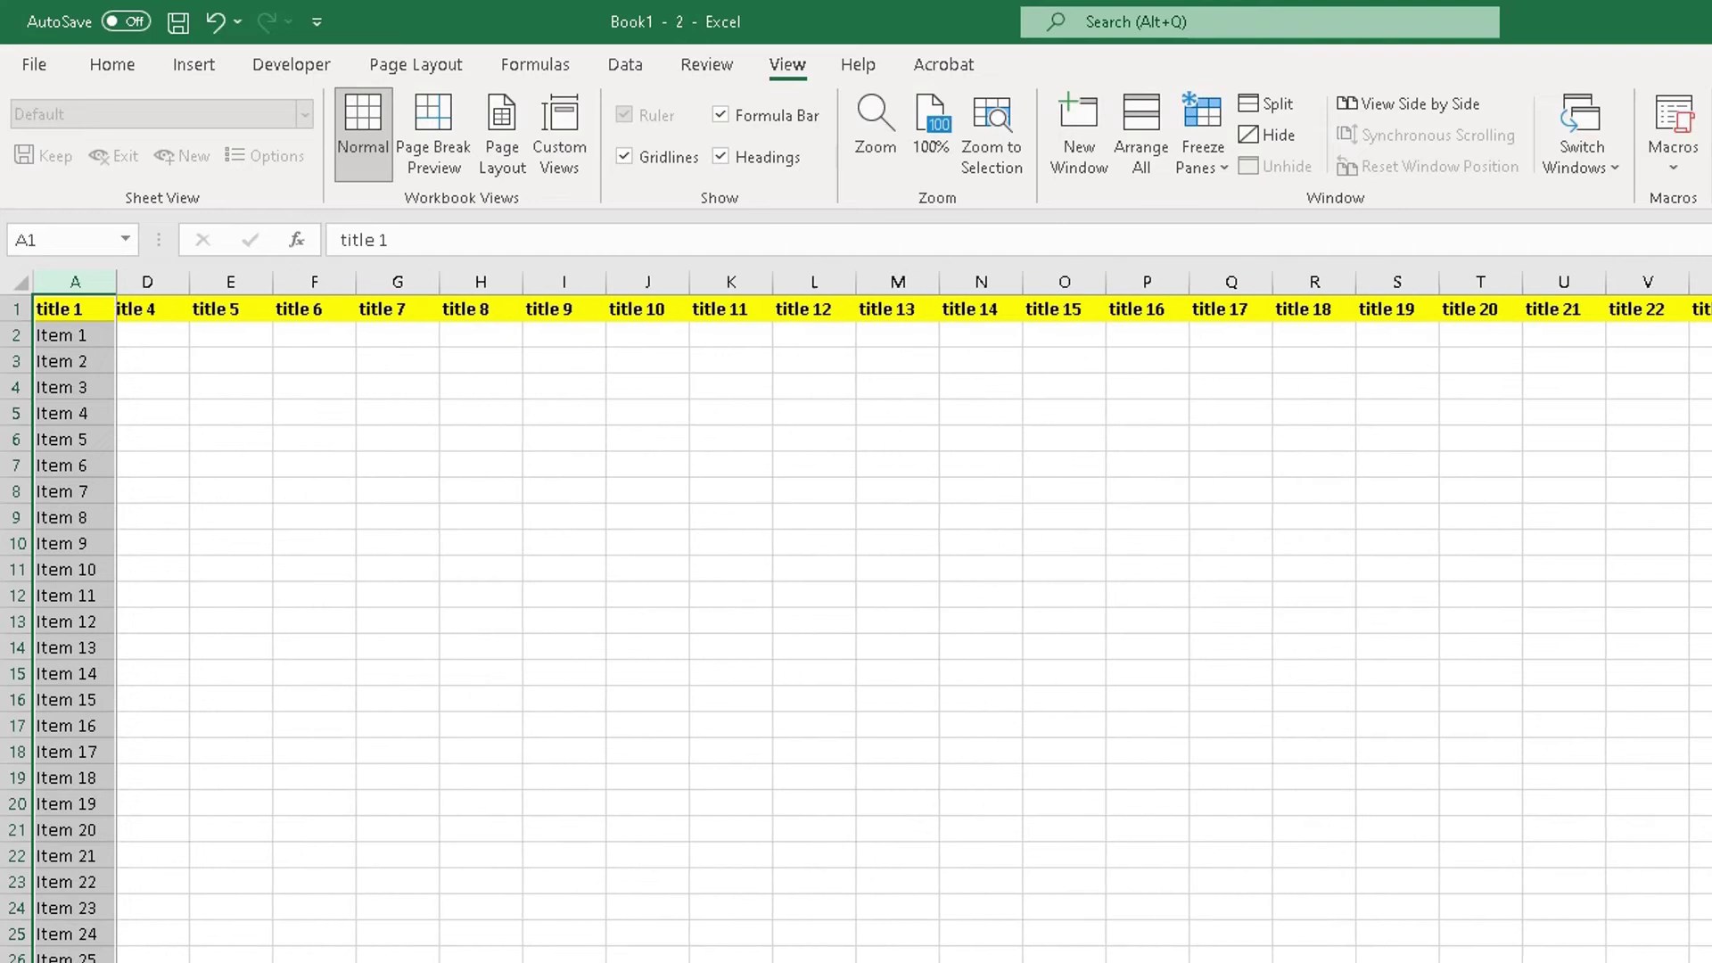
Step: Unfreeze the first column after checking it against more titles along row 1, and select cell I8
{"action": "scroll", "coordinate": [1066, 622], "scroll_direction": "right", "scroll_amount": 2}
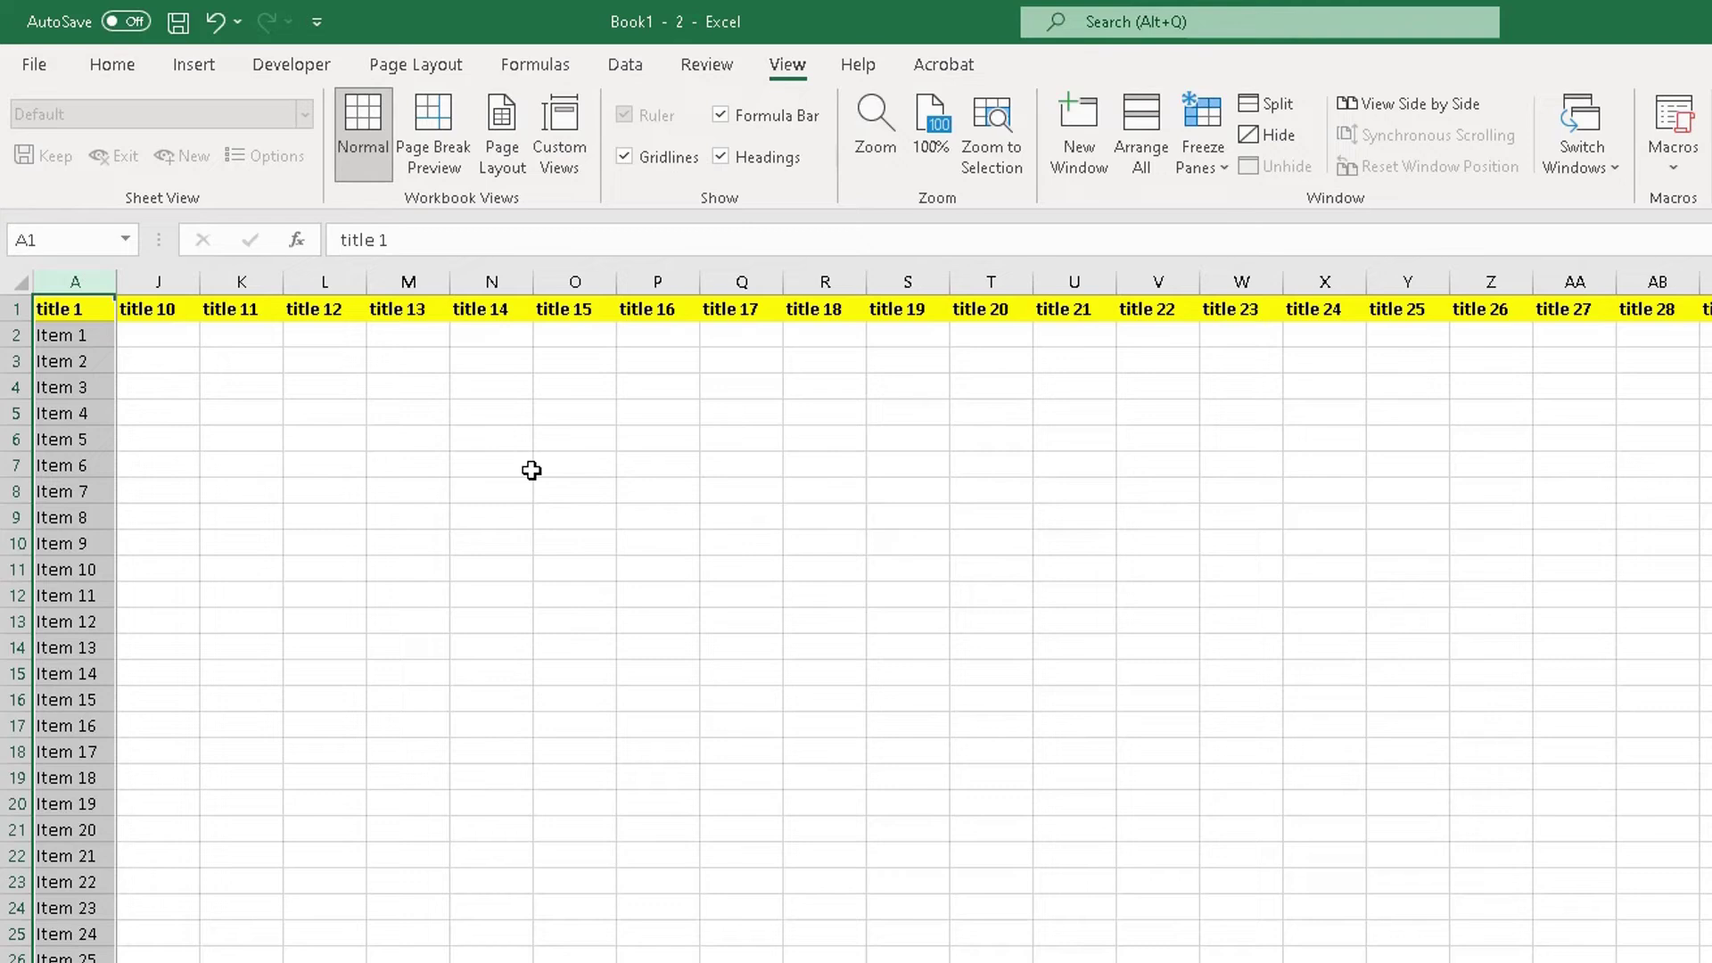
{"action": "left_click", "coordinate": [1214, 178]}
{"action": "left_click", "coordinate": [1230, 201]}
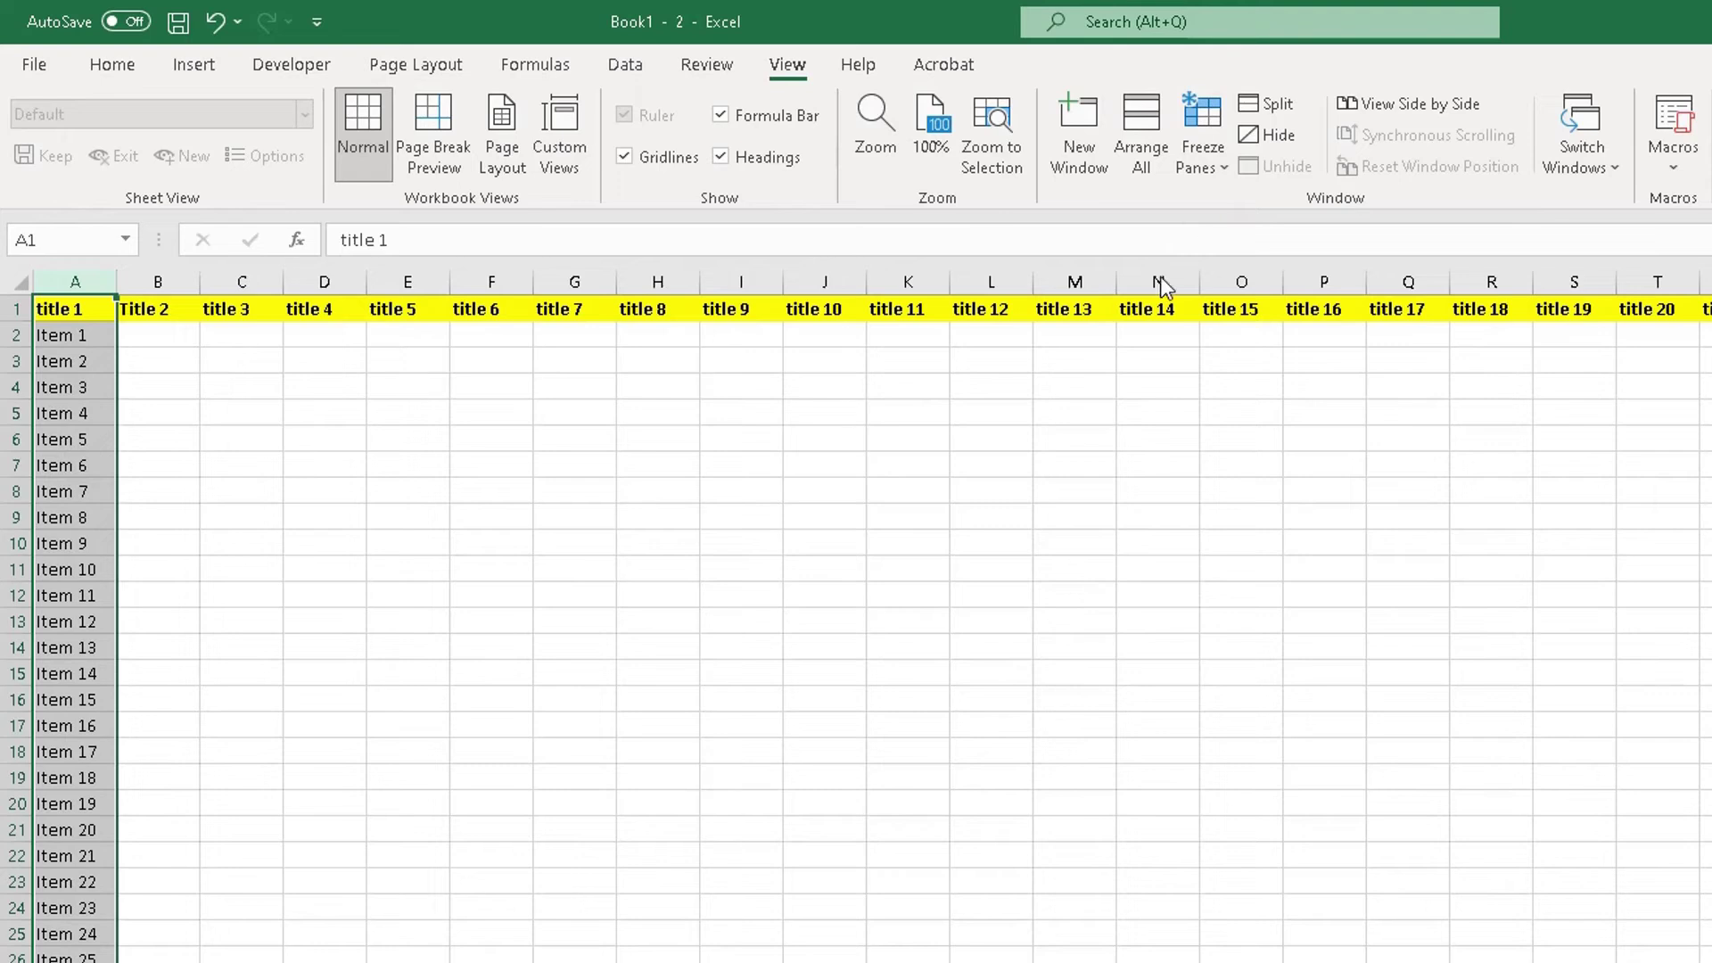
{"action": "left_click", "coordinate": [758, 483]}
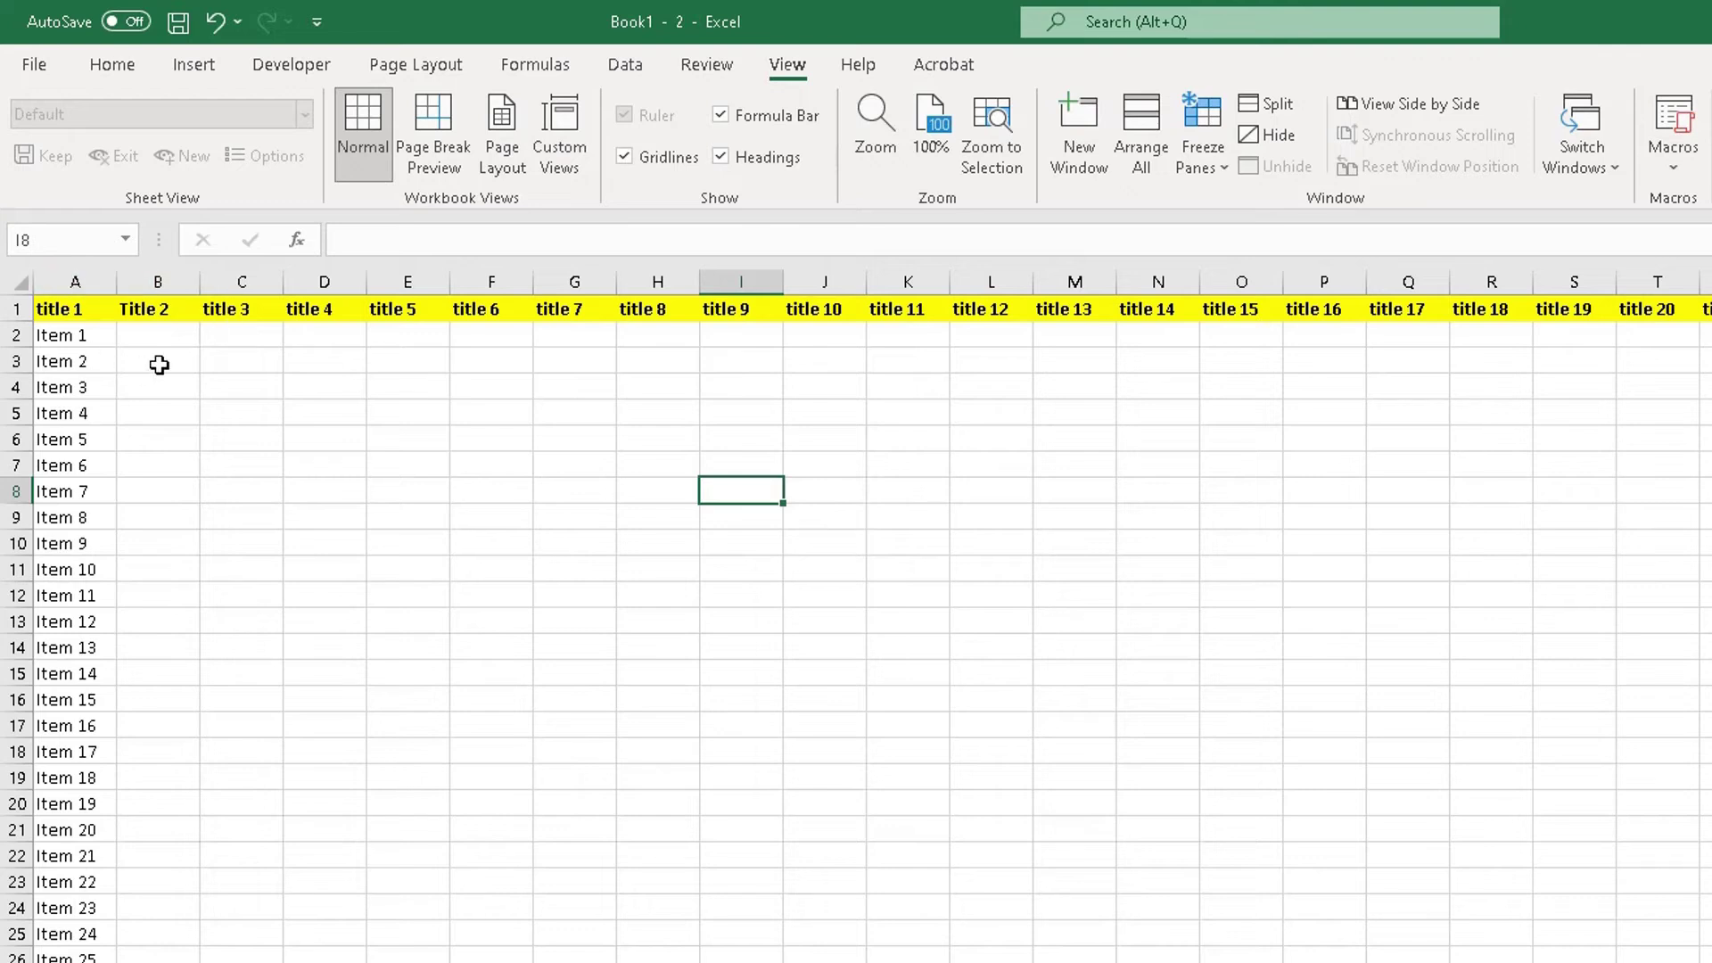
Step: Freeze both row 1 and column A by applying Freeze Panes from cell B2
{"action": "left_click", "coordinate": [70, 311]}
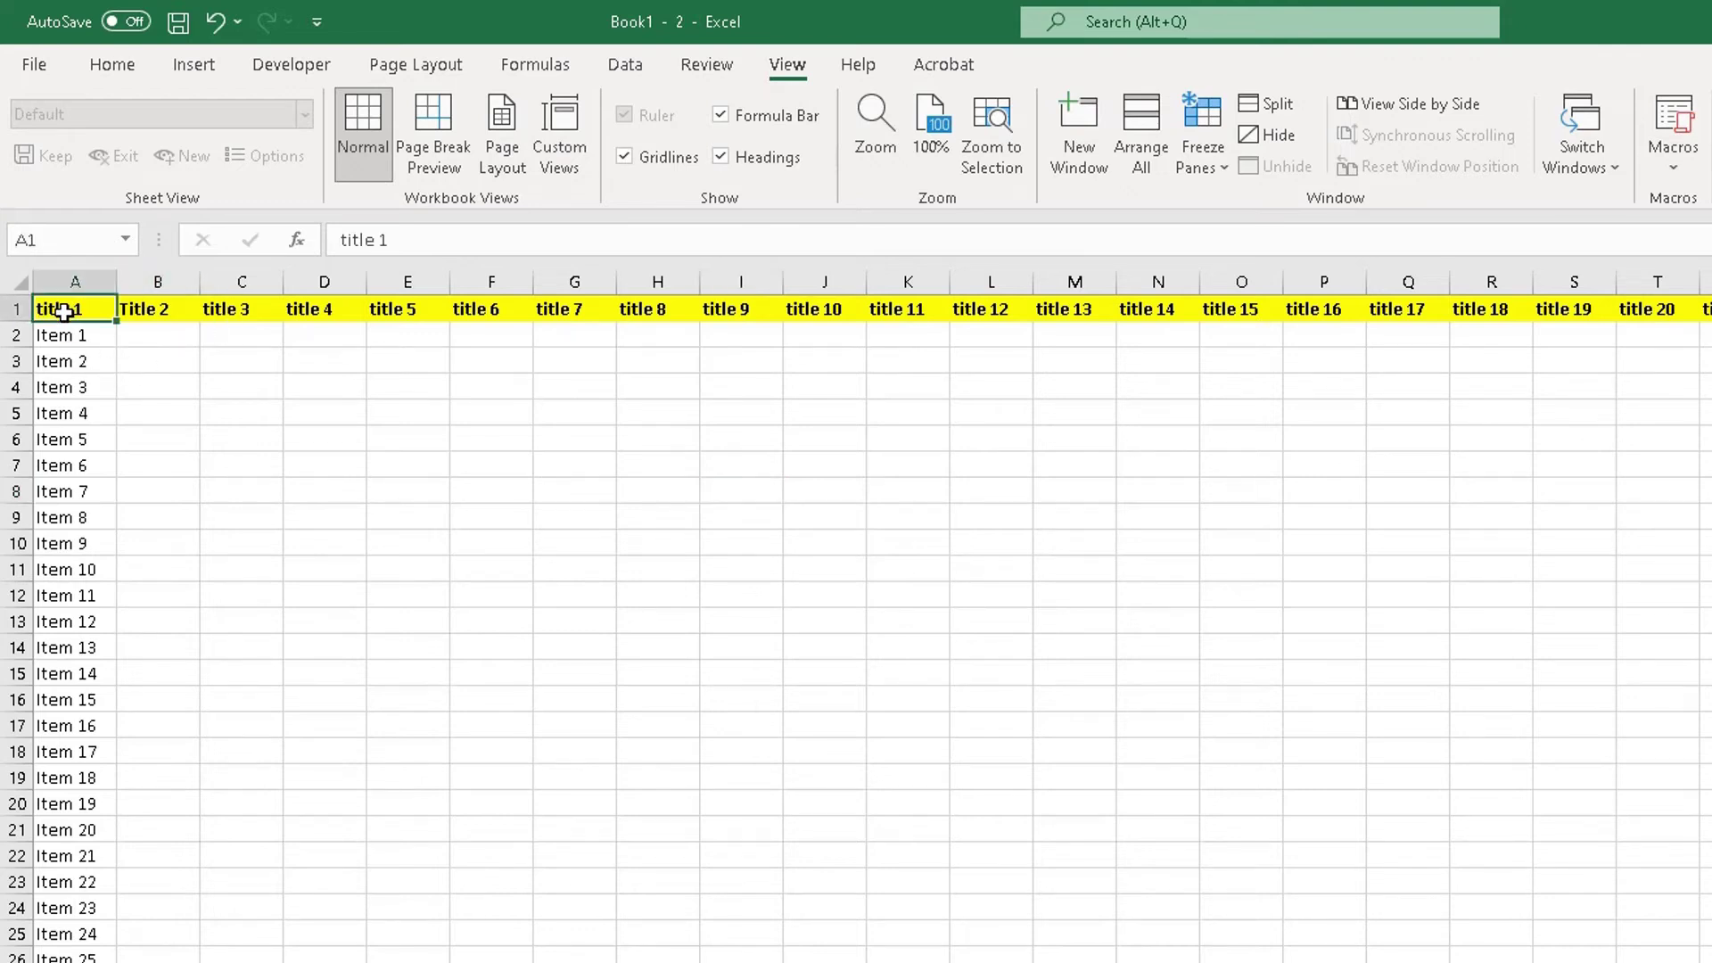
{"action": "left_click", "coordinate": [16, 309]}
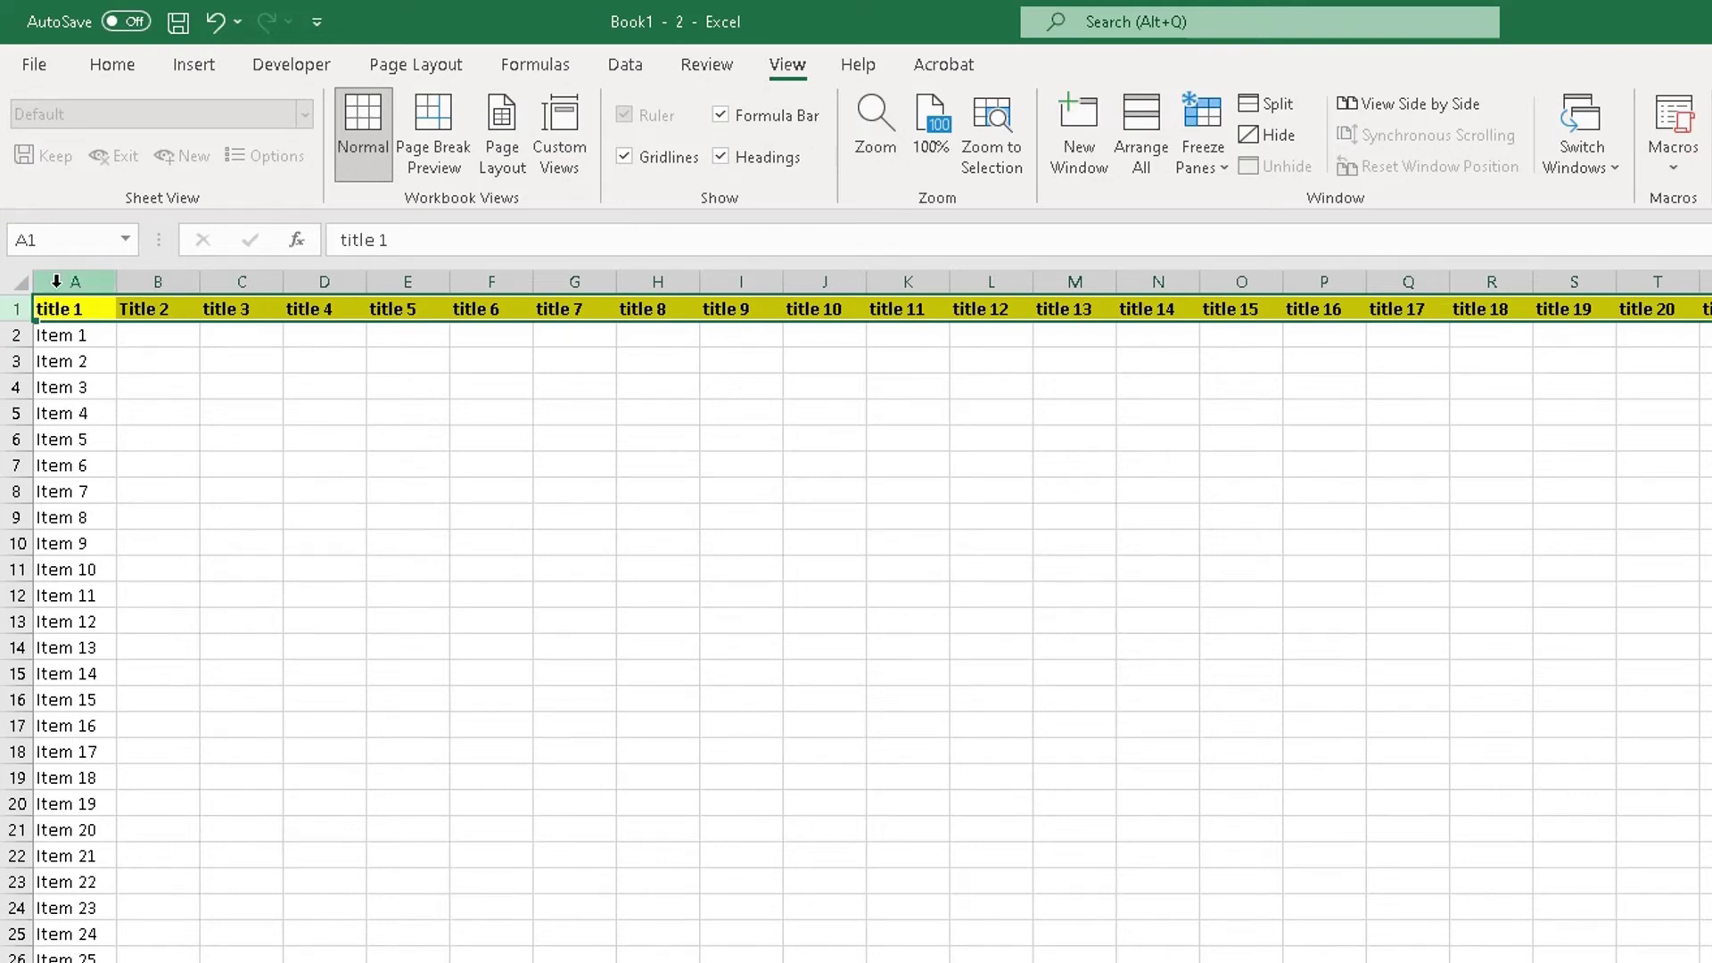
{"action": "left_click", "coordinate": [58, 281]}
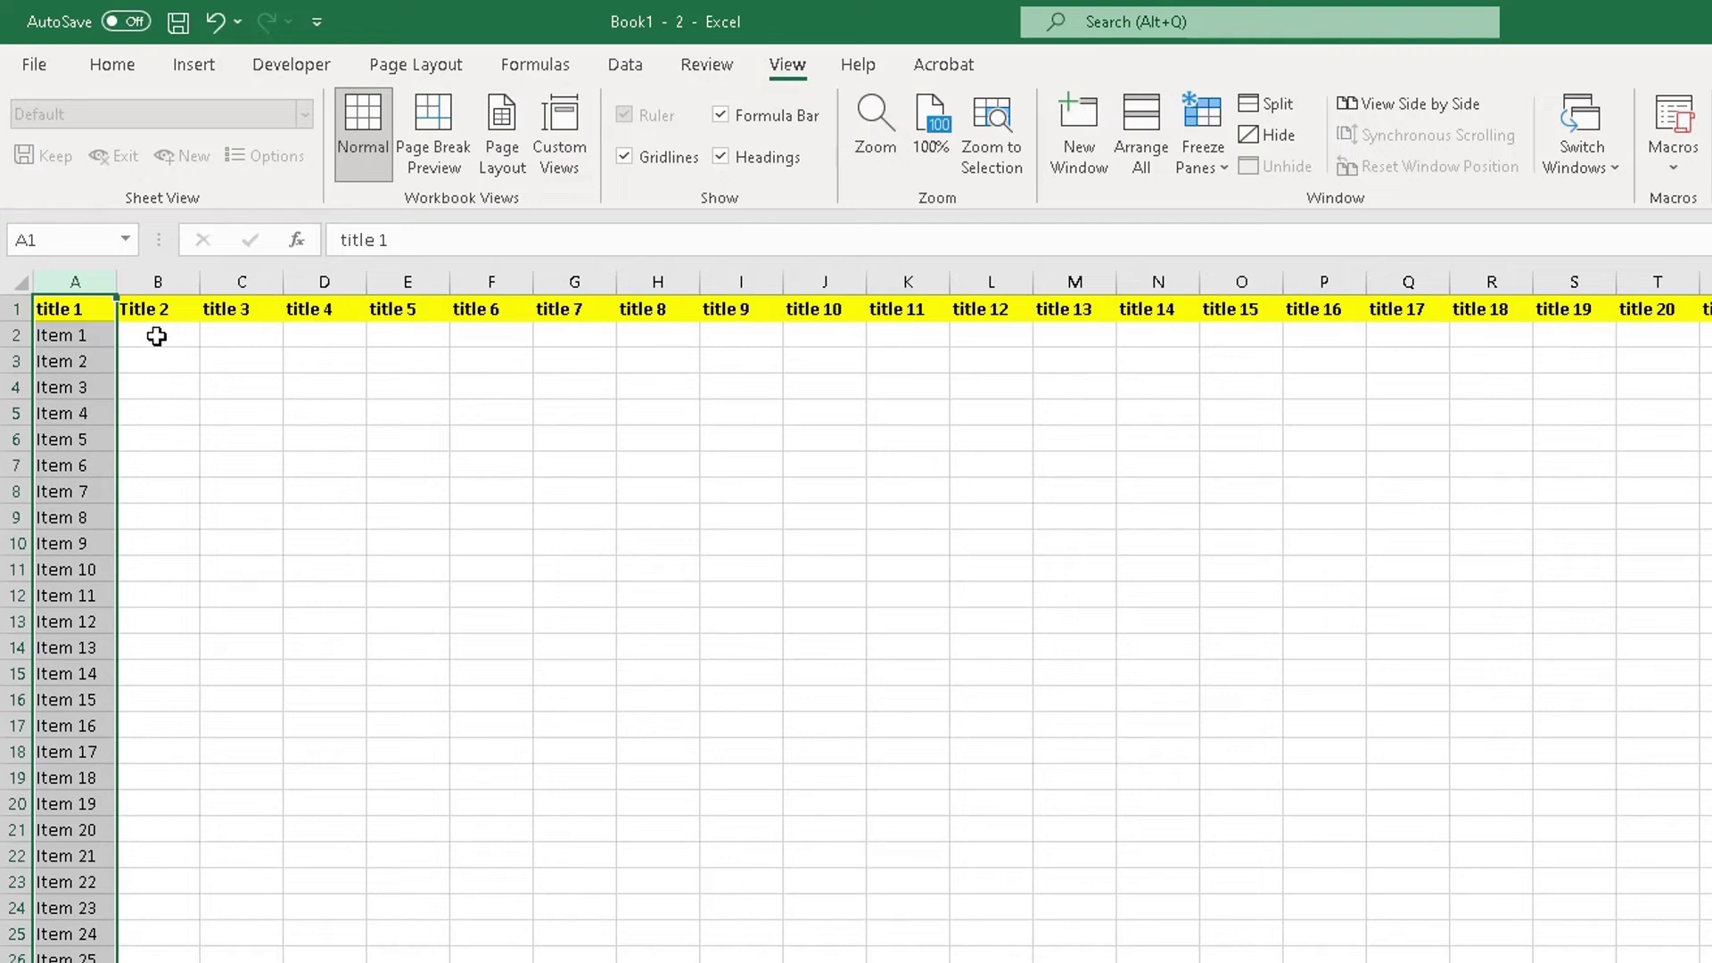
{"action": "left_click", "coordinate": [154, 337]}
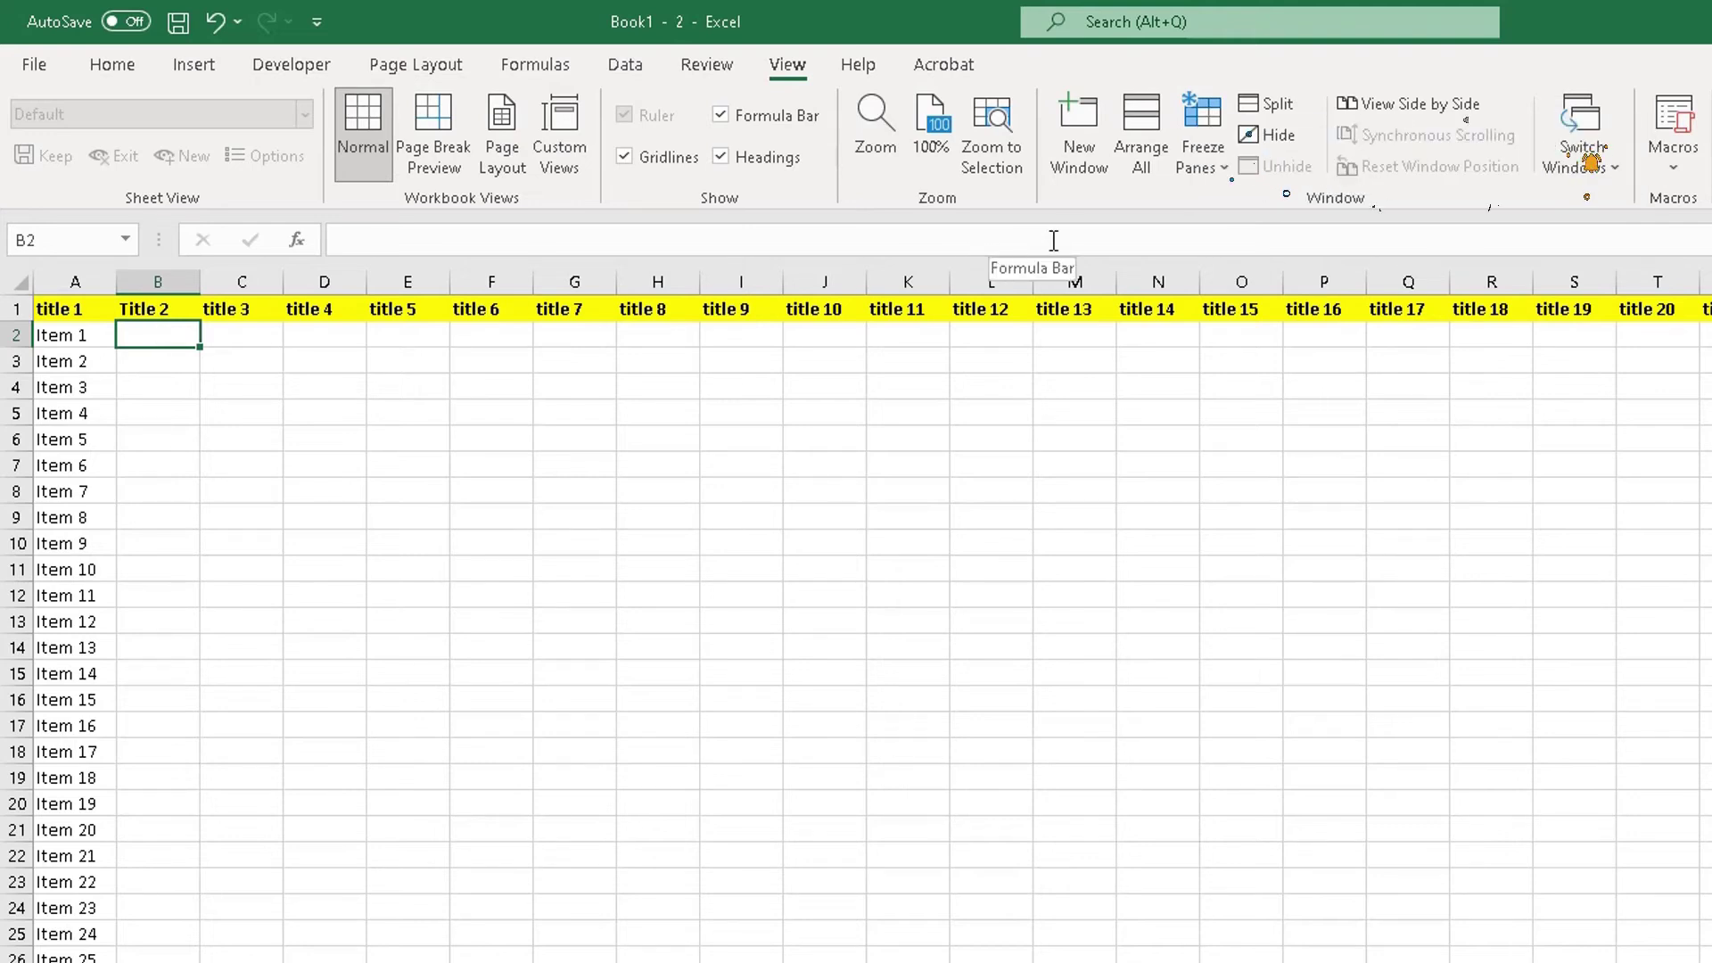
{"action": "left_click", "coordinate": [1210, 169]}
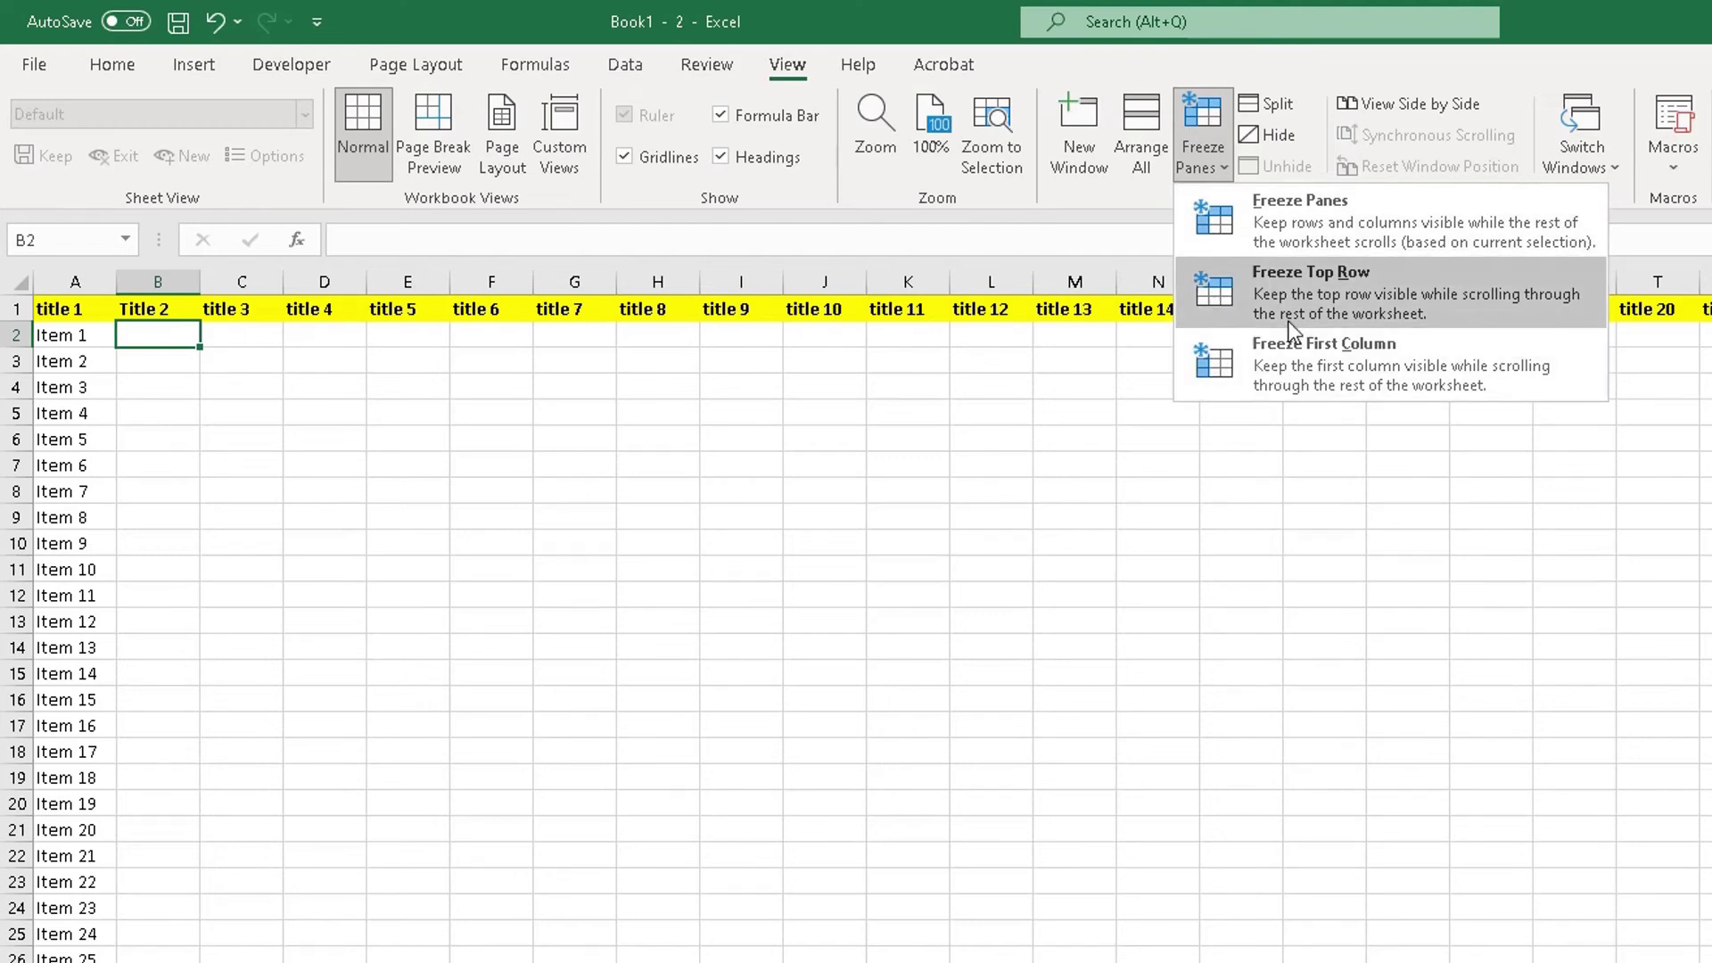
{"action": "left_click", "coordinate": [1292, 226]}
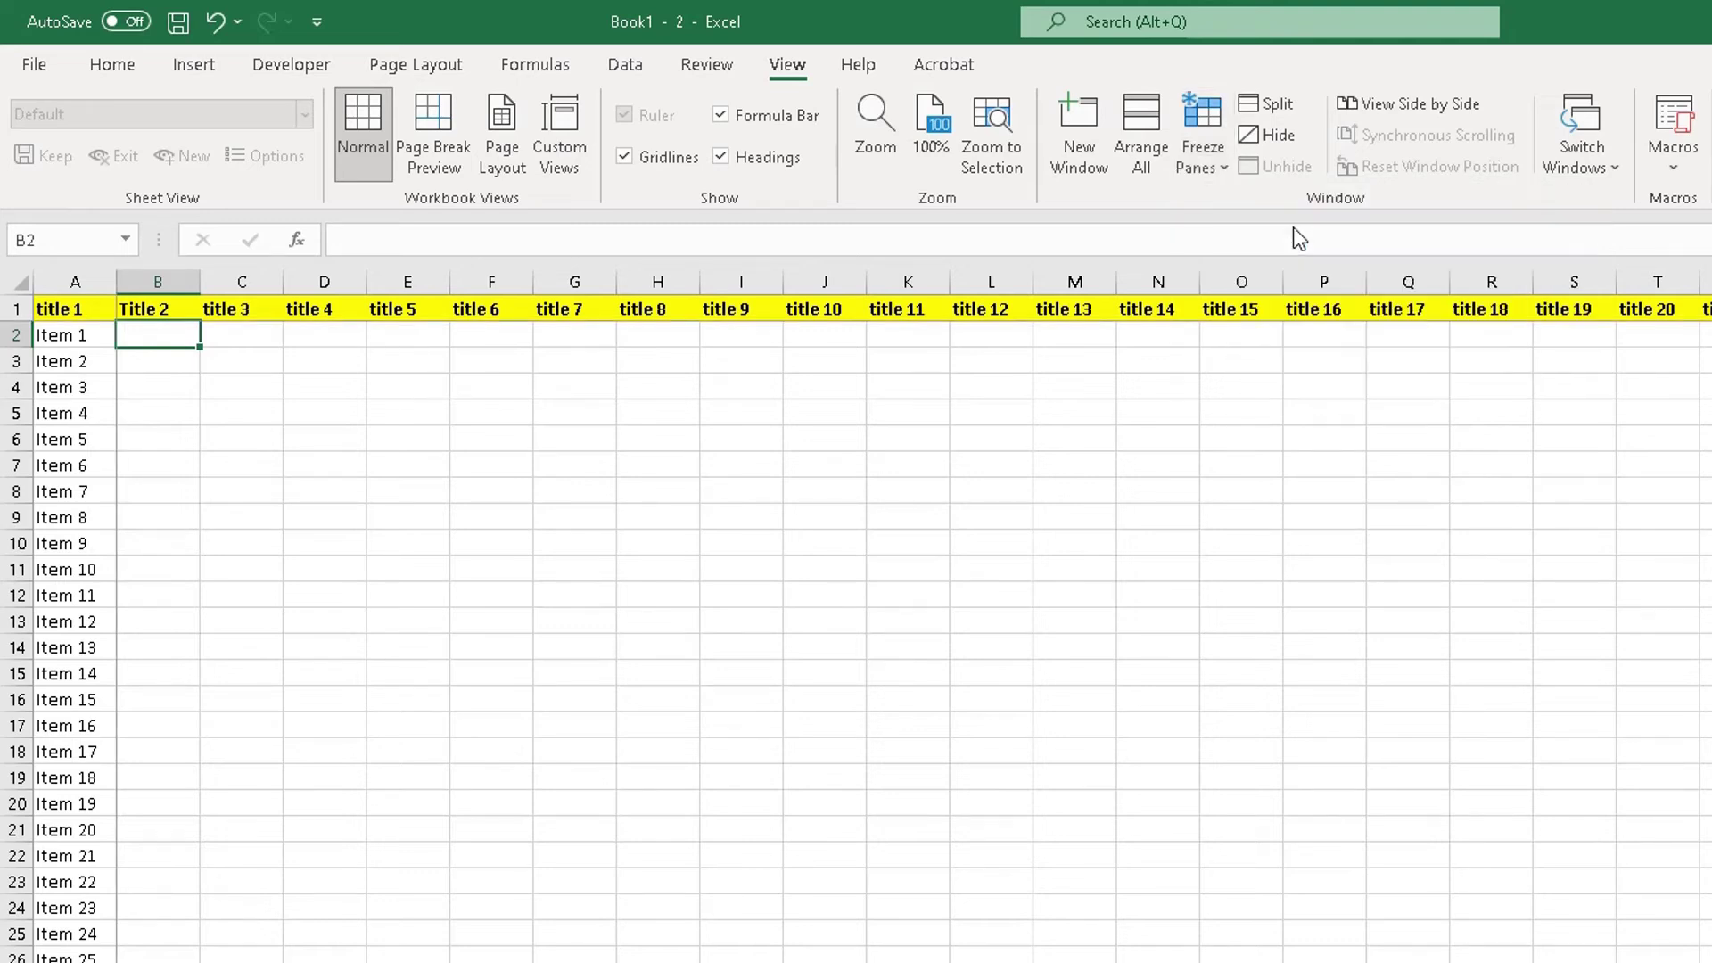
Step: Examine frozen column A and row 1 against items further down and titles further along, and return to the sheet's start
{"action": "left_click", "coordinate": [70, 275]}
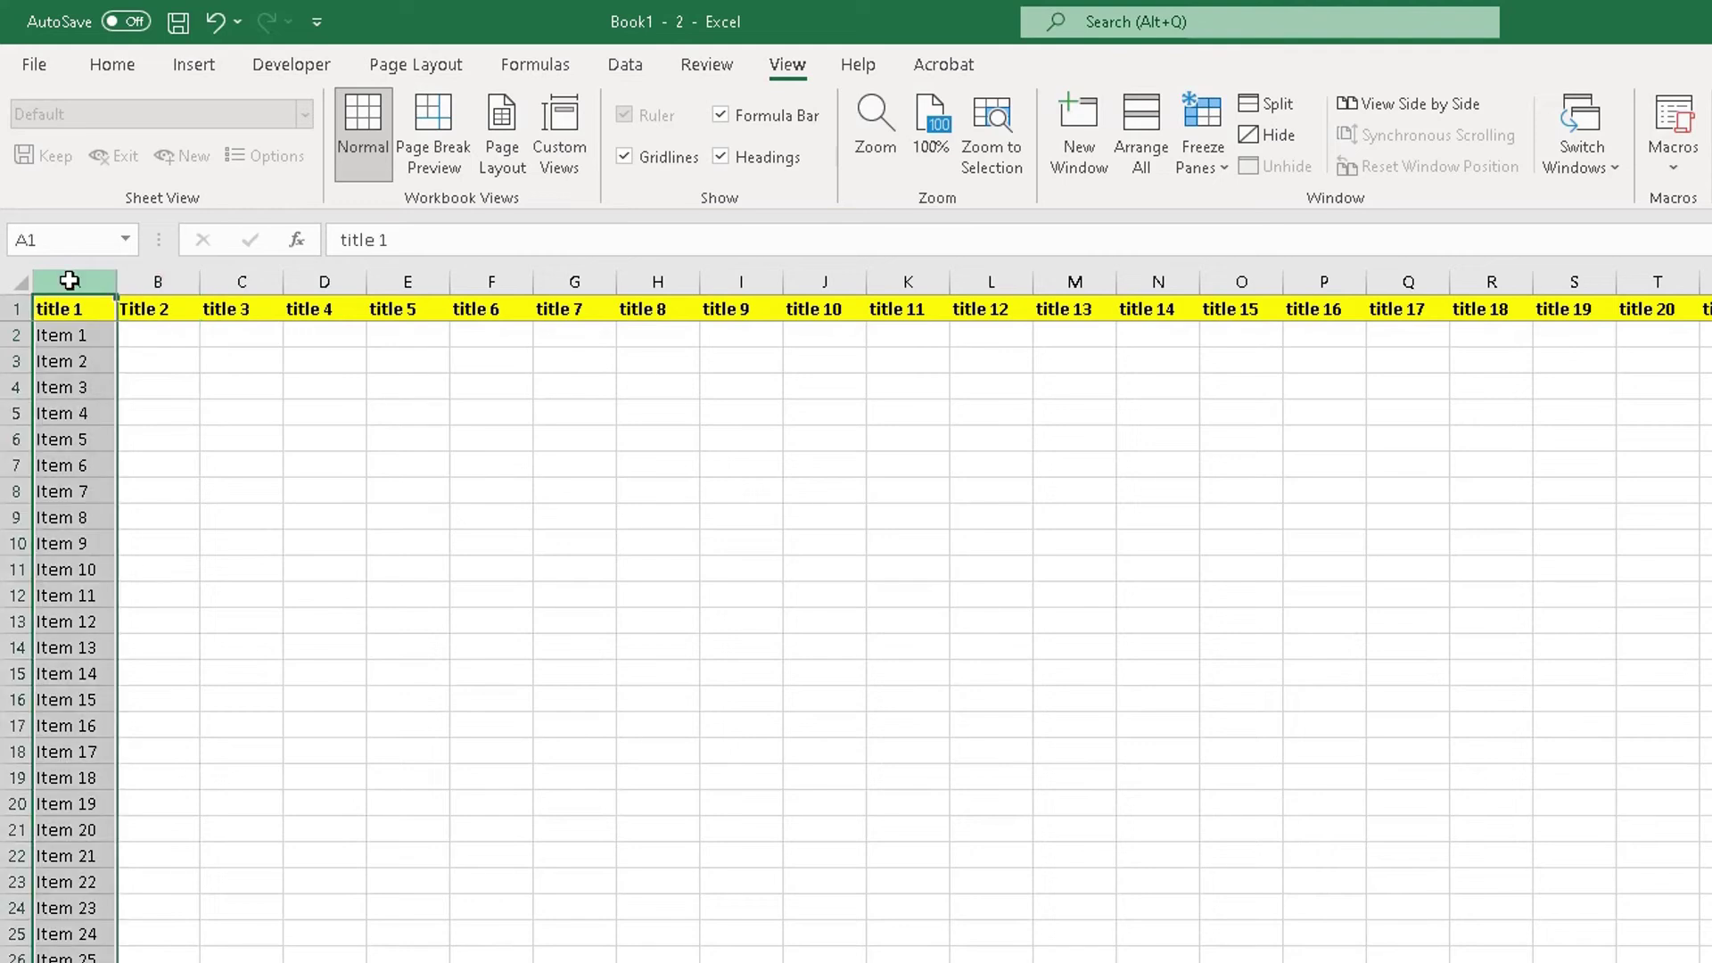
{"action": "left_click", "coordinate": [19, 314]}
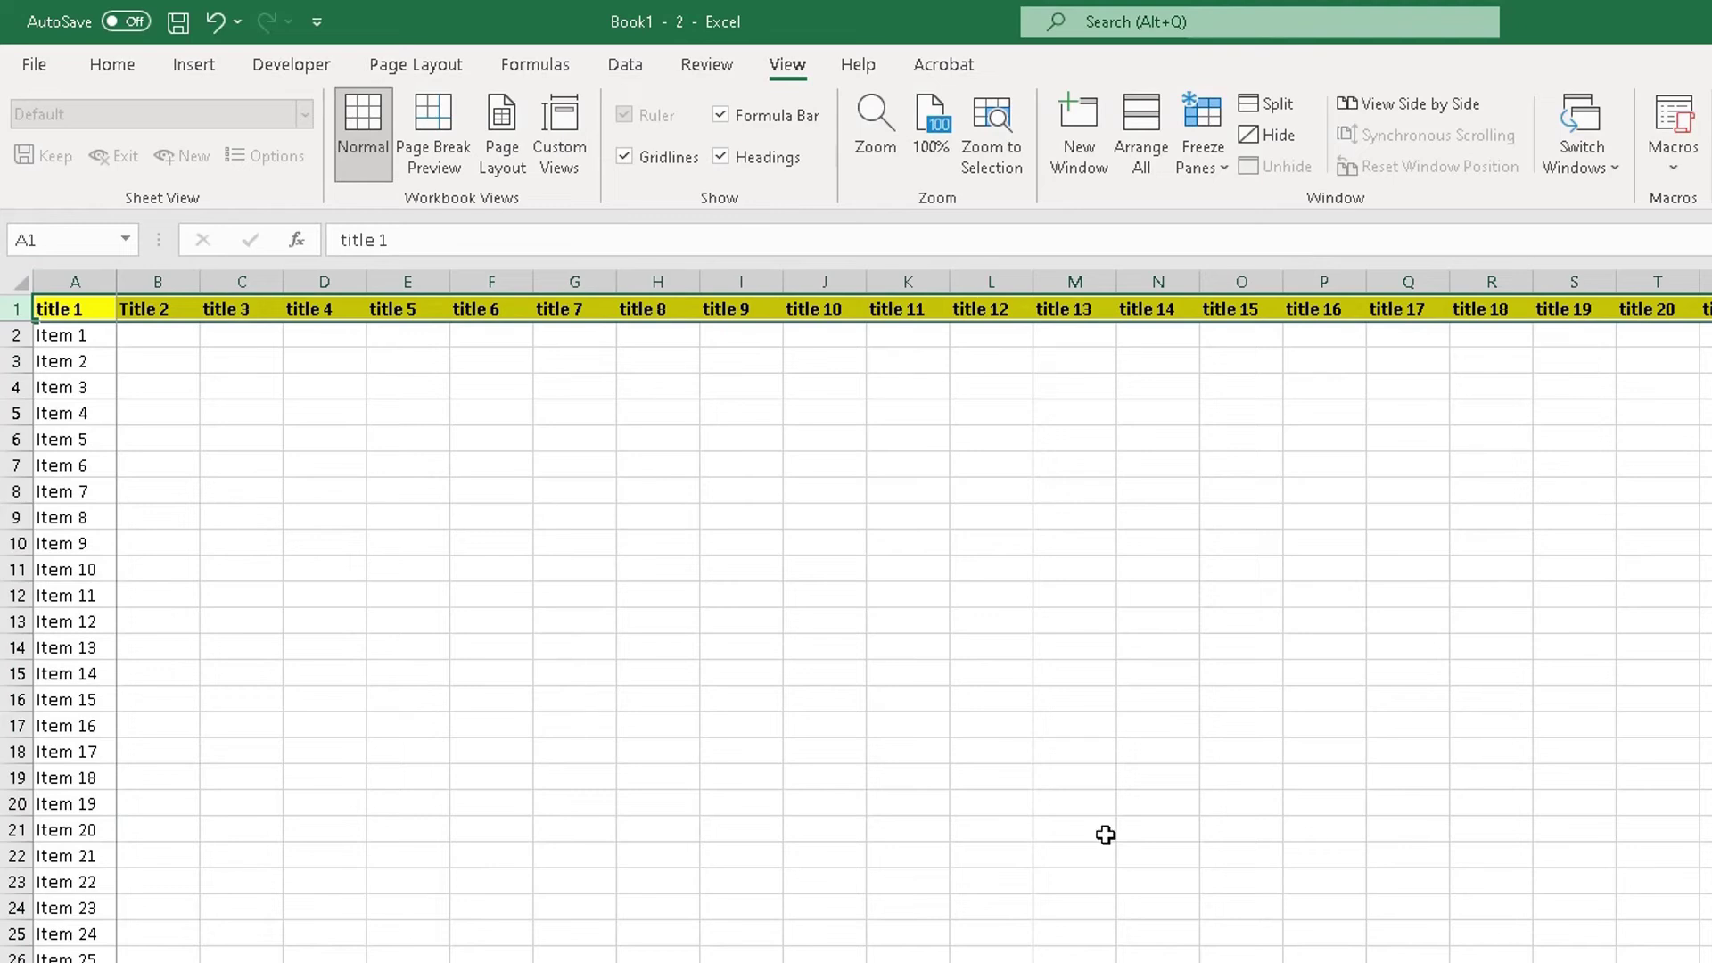
{"action": "scroll", "coordinate": [472, 551], "scroll_direction": "down", "scroll_amount": 3}
{"action": "scroll", "coordinate": [472, 551], "scroll_direction": "down", "scroll_amount": 4}
{"action": "scroll", "coordinate": [473, 551], "scroll_direction": "down", "scroll_amount": 8}
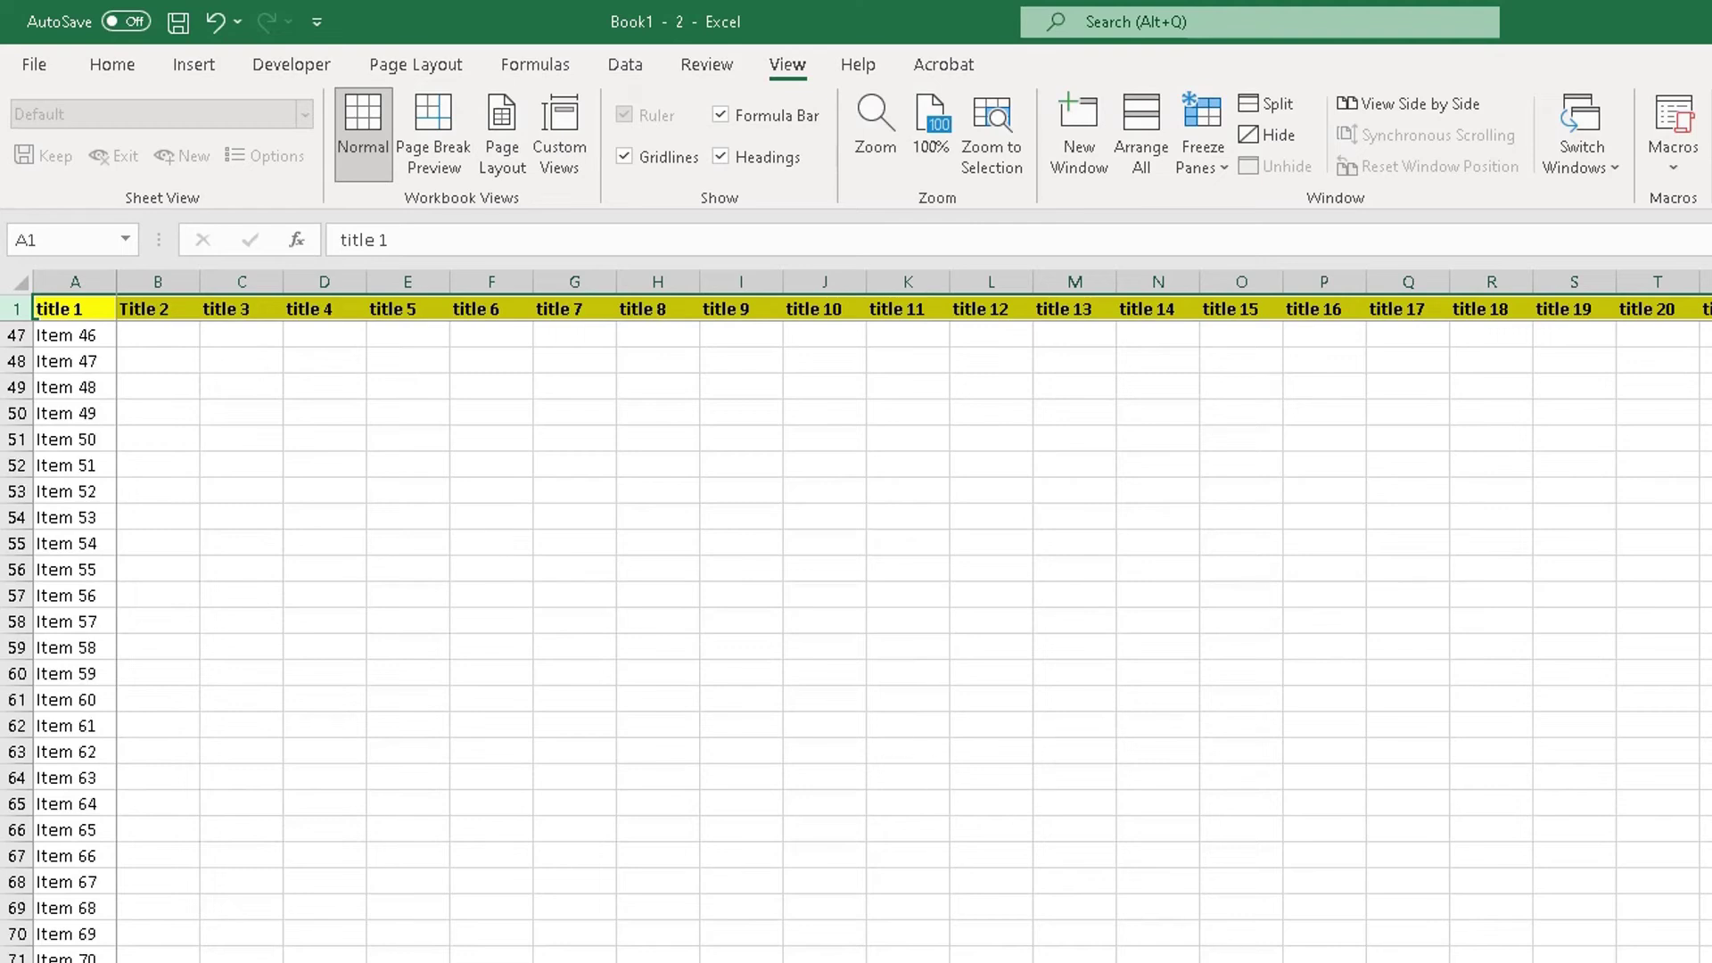
{"action": "scroll", "coordinate": [913, 618], "scroll_direction": "right", "scroll_amount": 3}
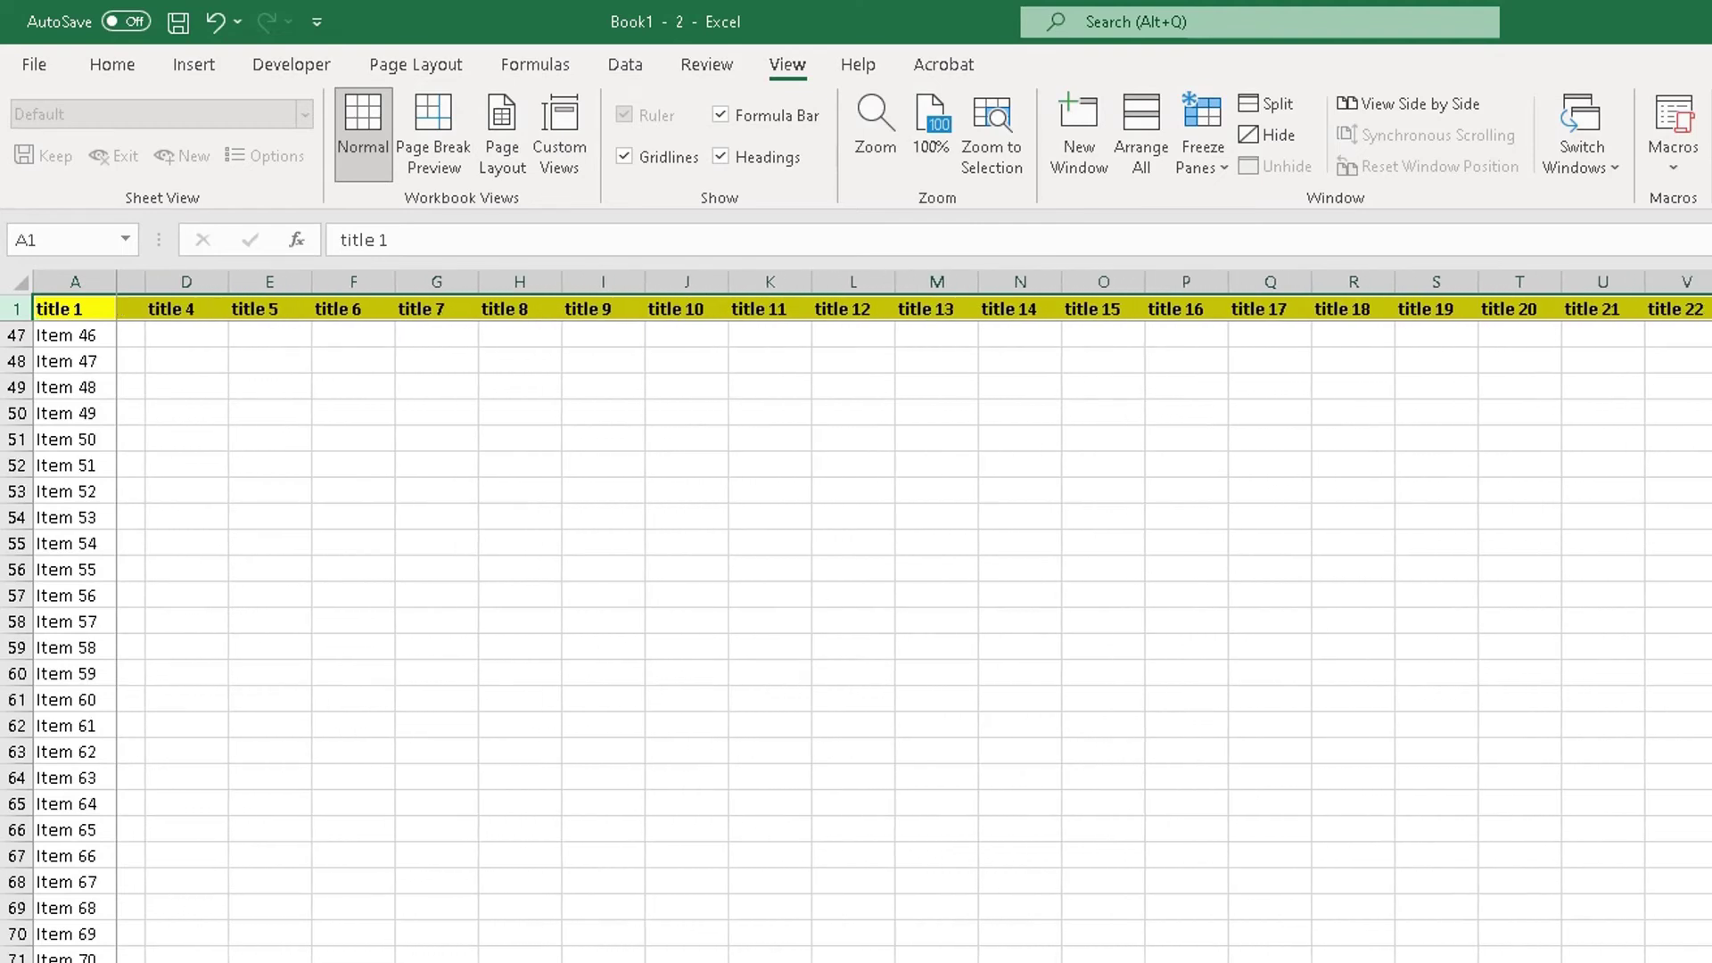
{"action": "scroll", "coordinate": [913, 619], "scroll_direction": "right", "scroll_amount": 3}
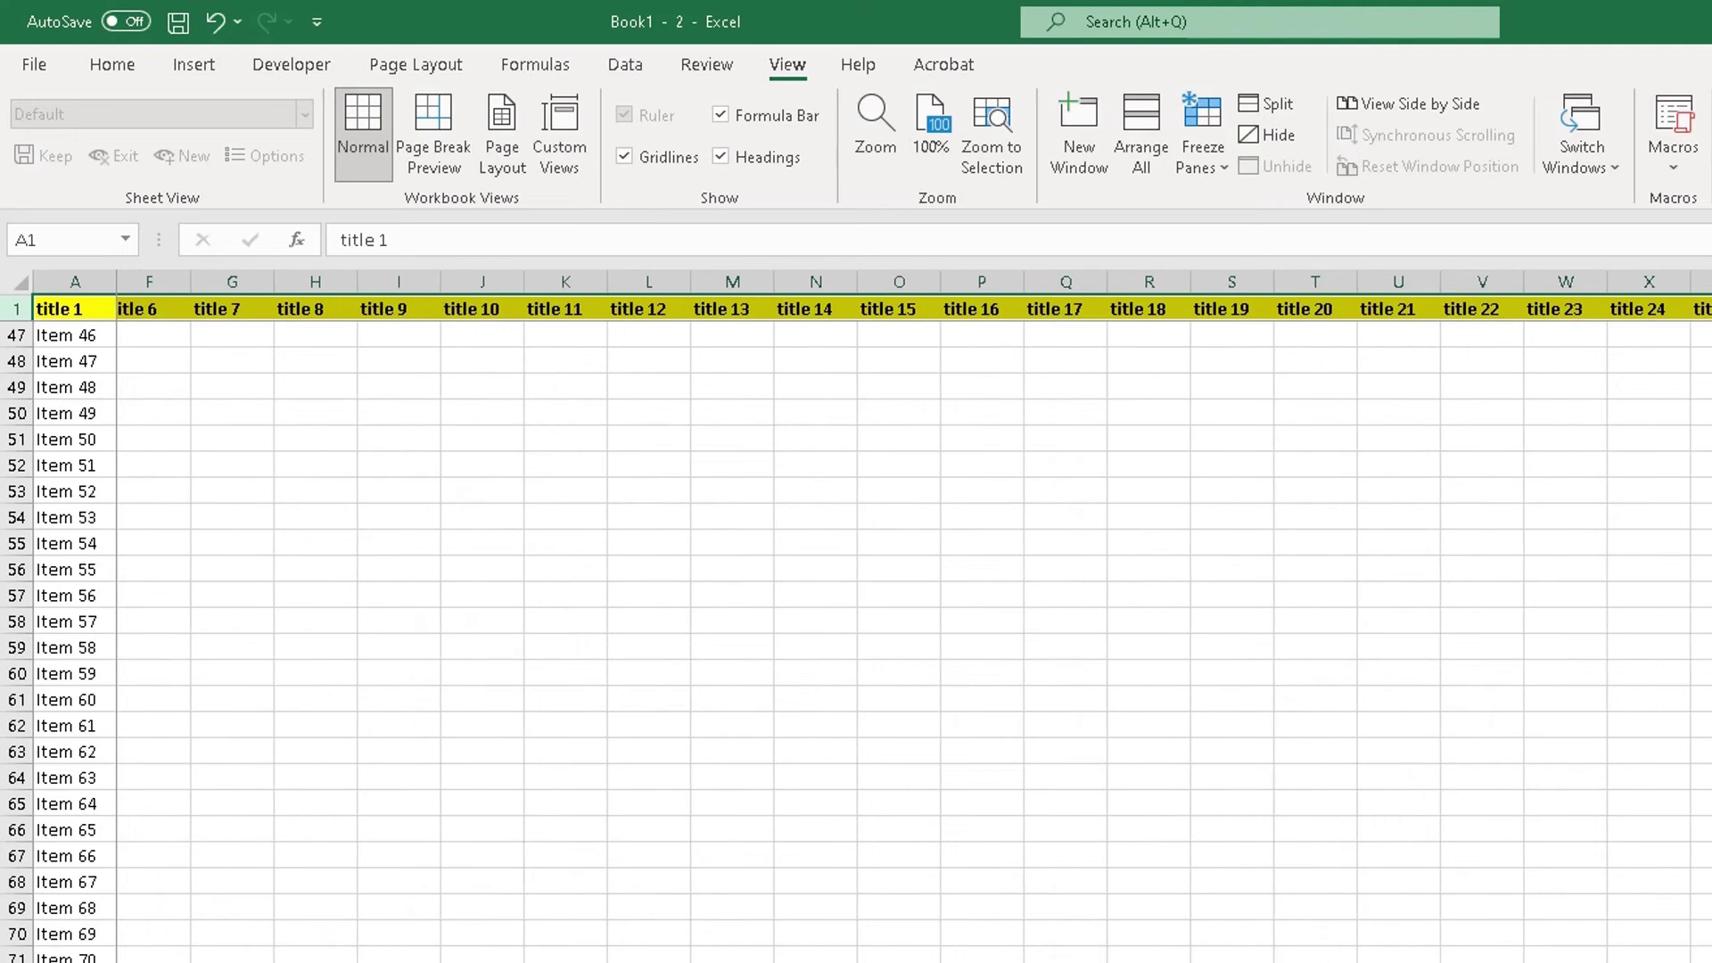
{"action": "scroll", "coordinate": [913, 619], "scroll_direction": "right", "scroll_amount": 2}
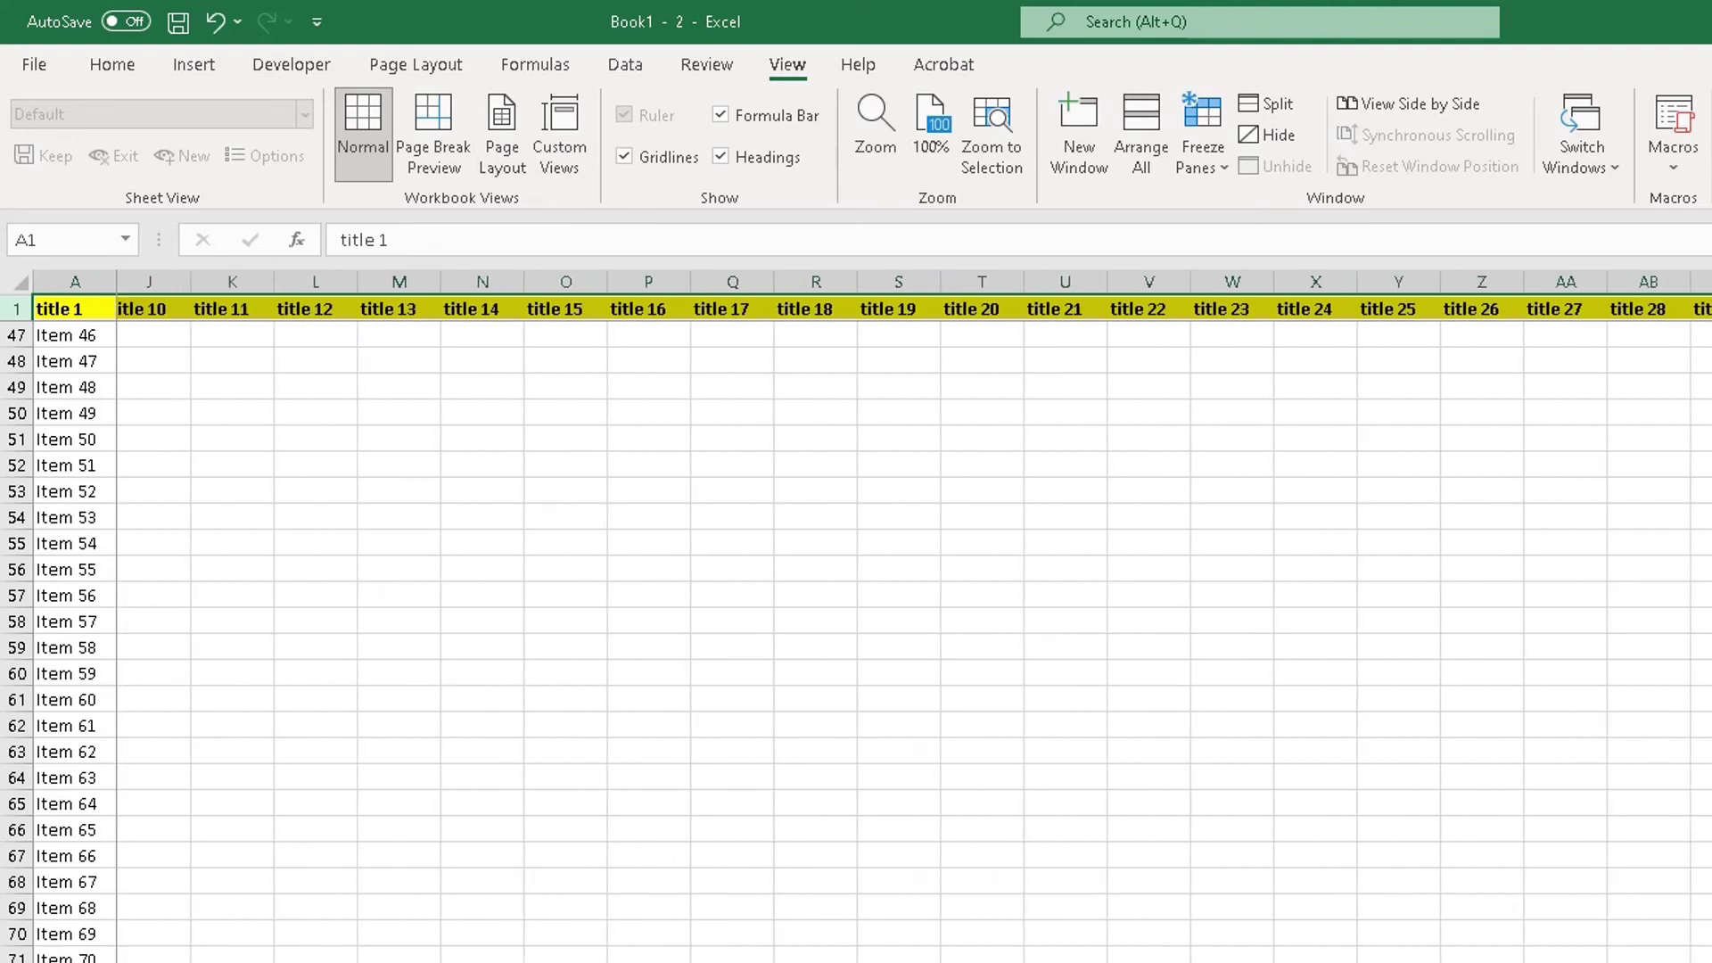
{"action": "scroll", "coordinate": [912, 619], "scroll_direction": "left", "scroll_amount": 6}
{"action": "scroll", "coordinate": [1318, 942], "scroll_direction": "up", "scroll_amount": 15}
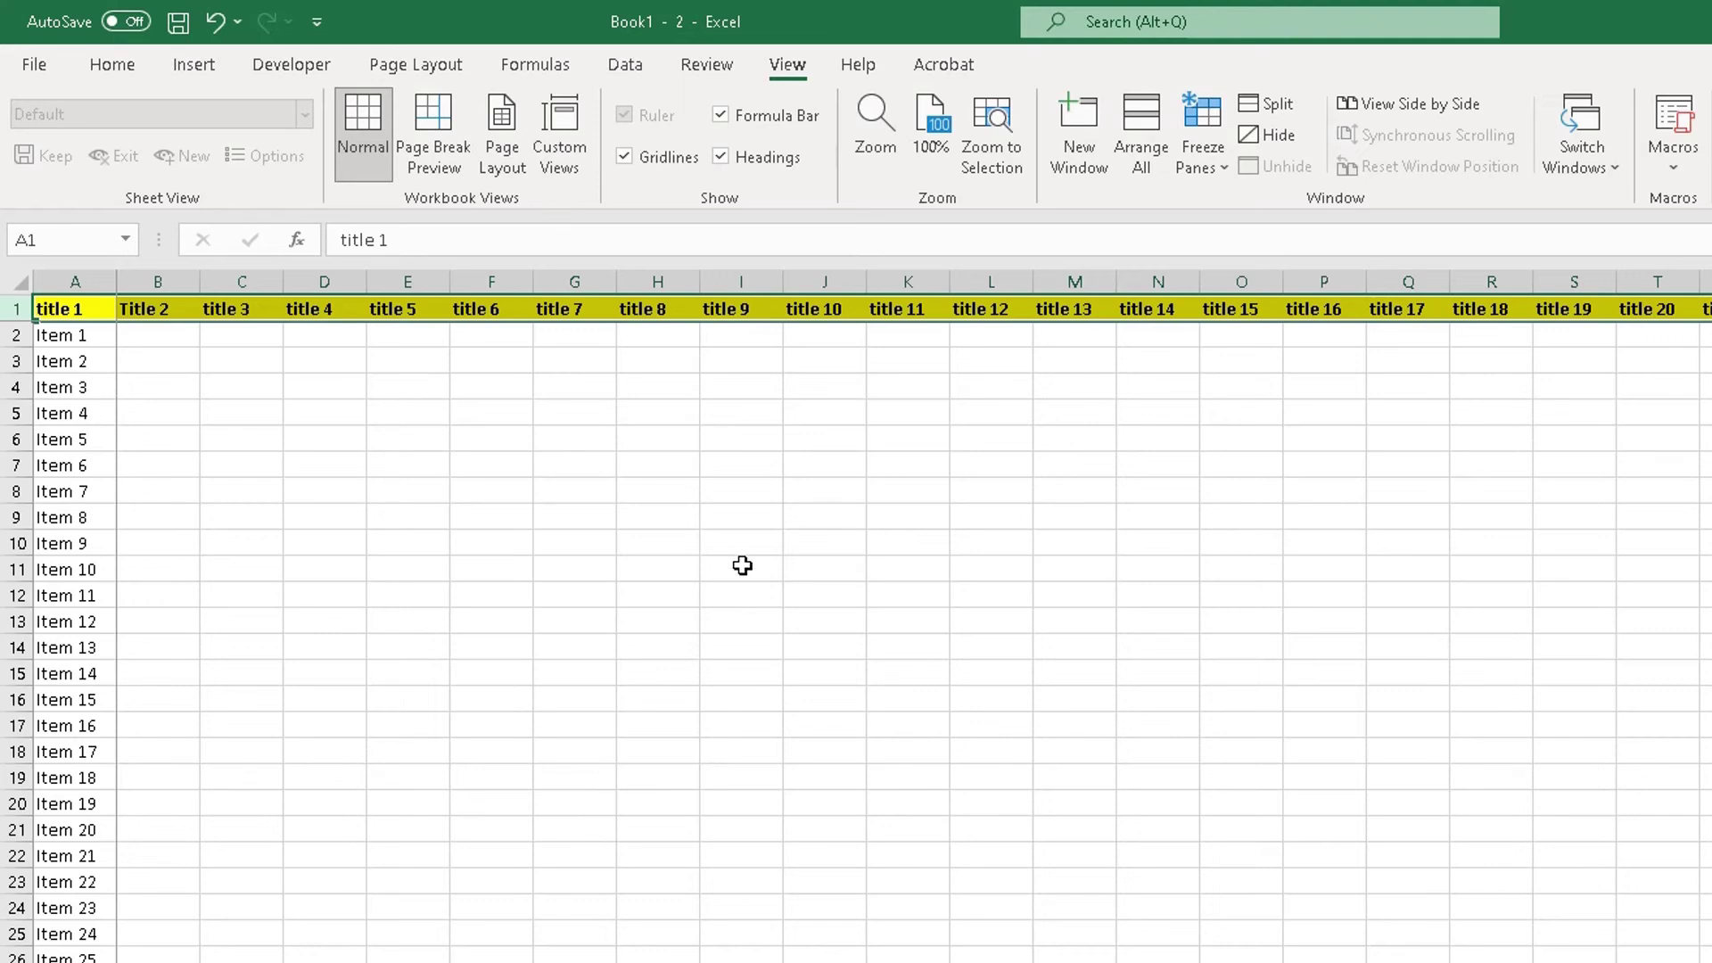
Step: Unfreeze the panes and select cell C2
{"action": "left_click", "coordinate": [1214, 171]}
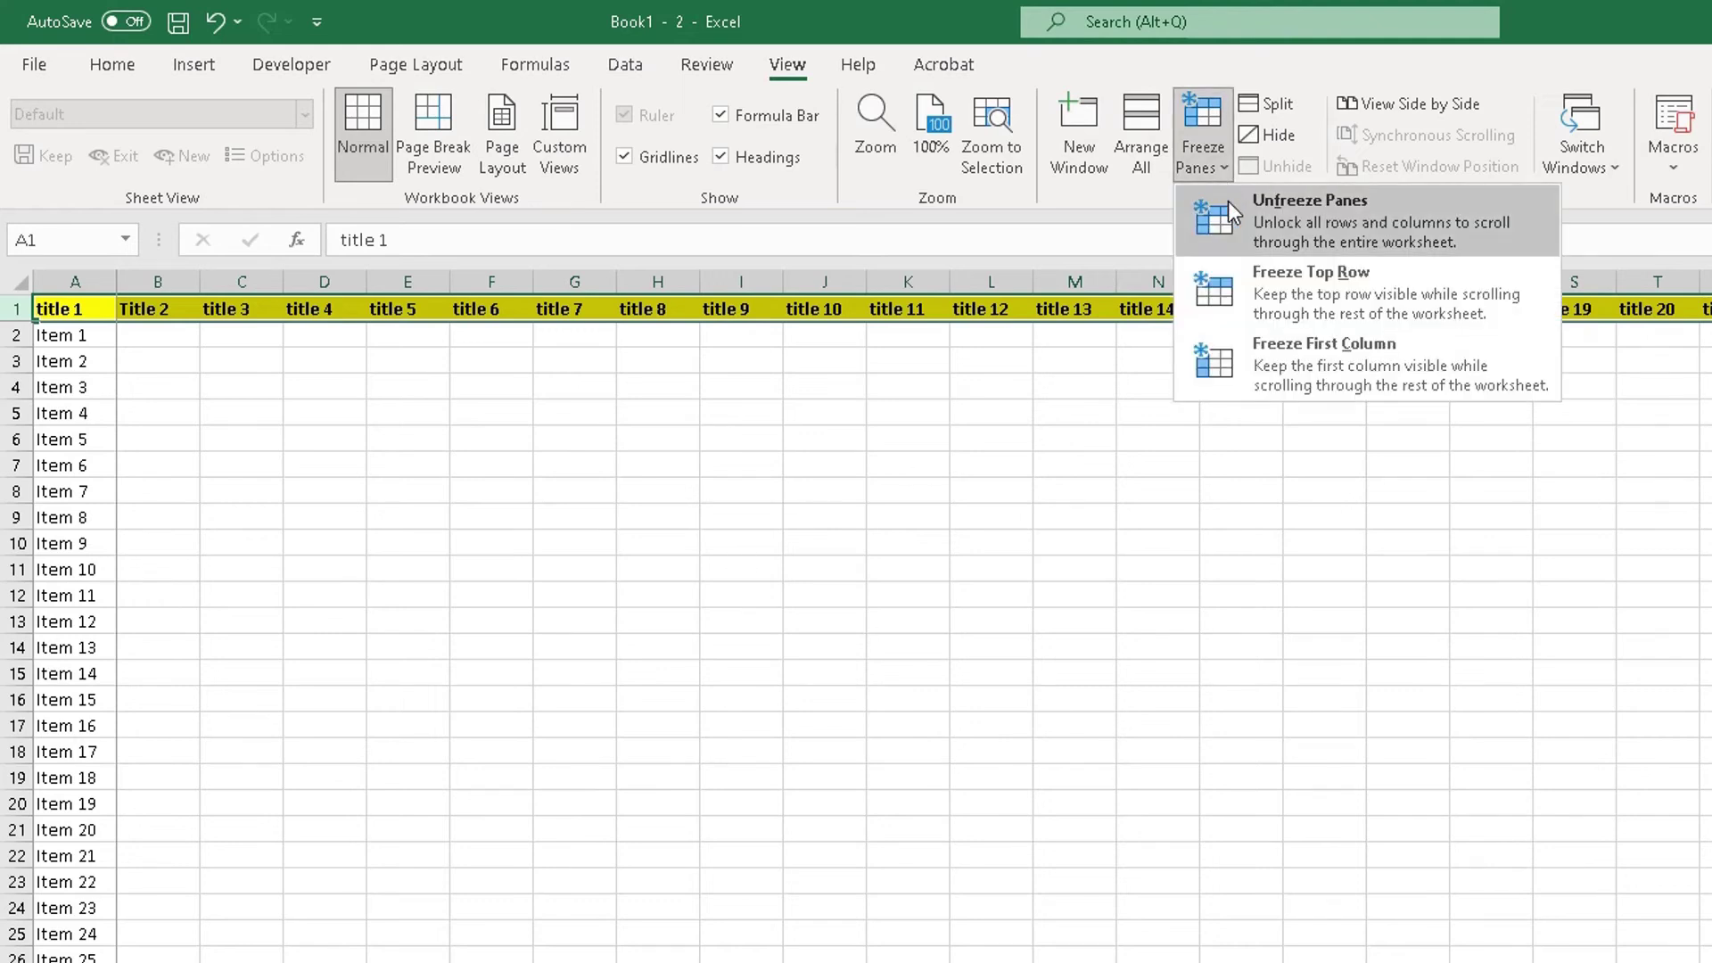
{"action": "left_click", "coordinate": [1227, 201]}
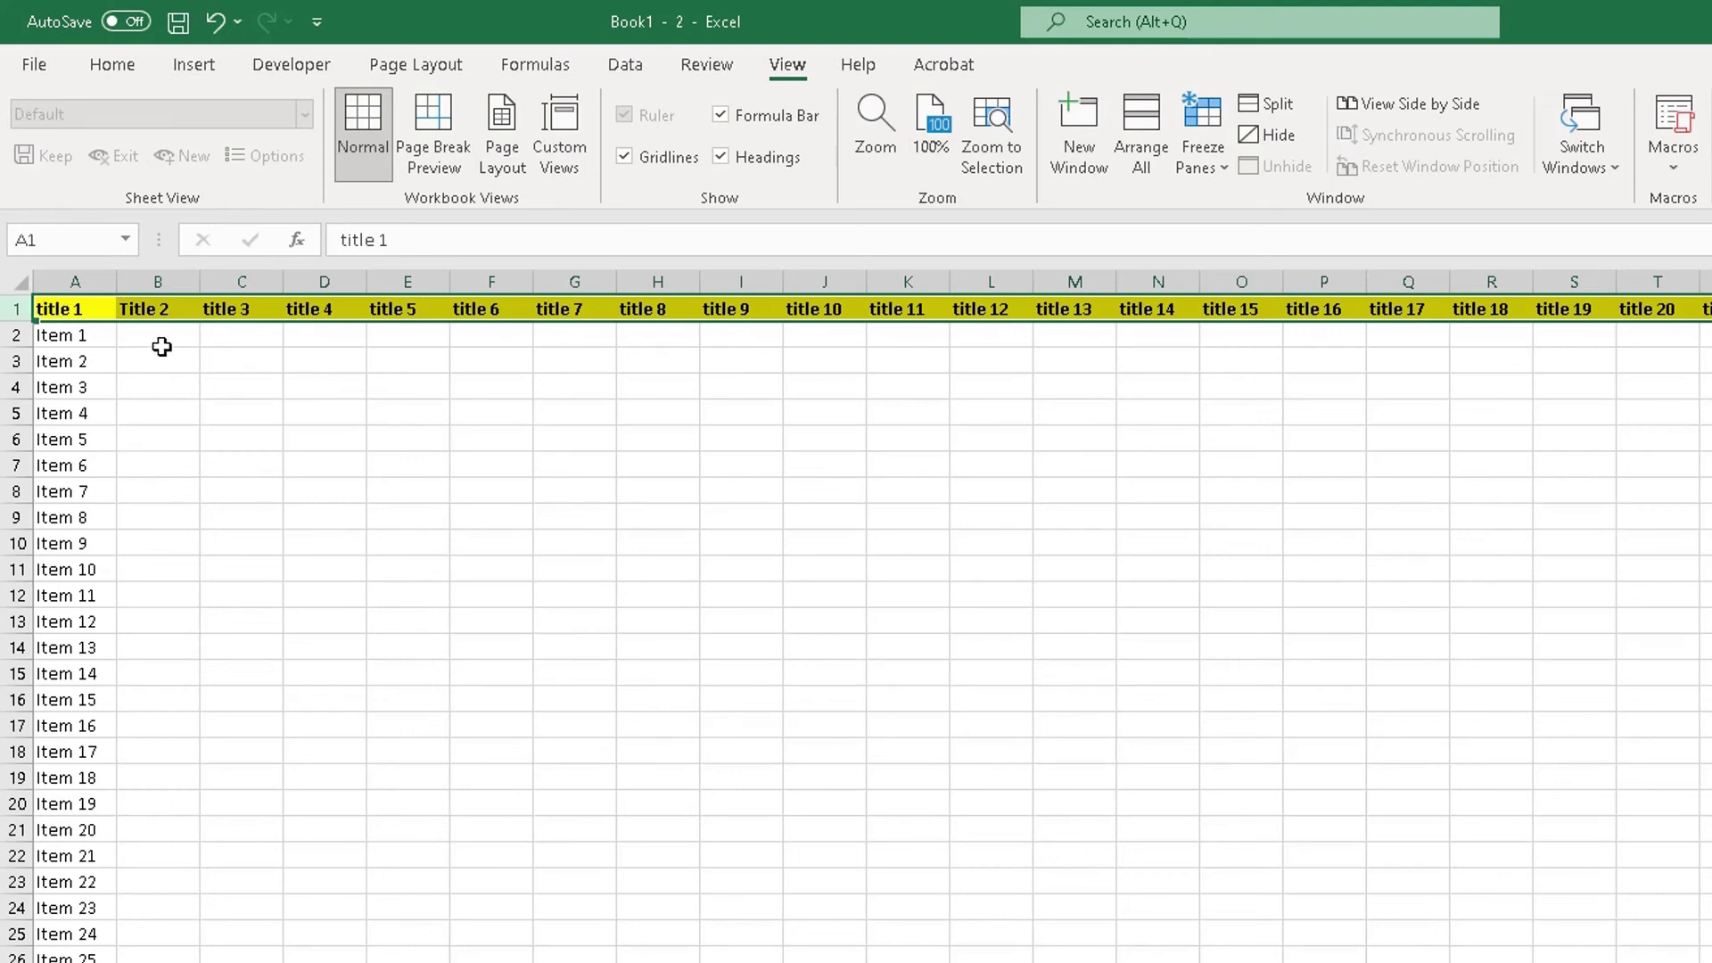
{"action": "left_click", "coordinate": [240, 341]}
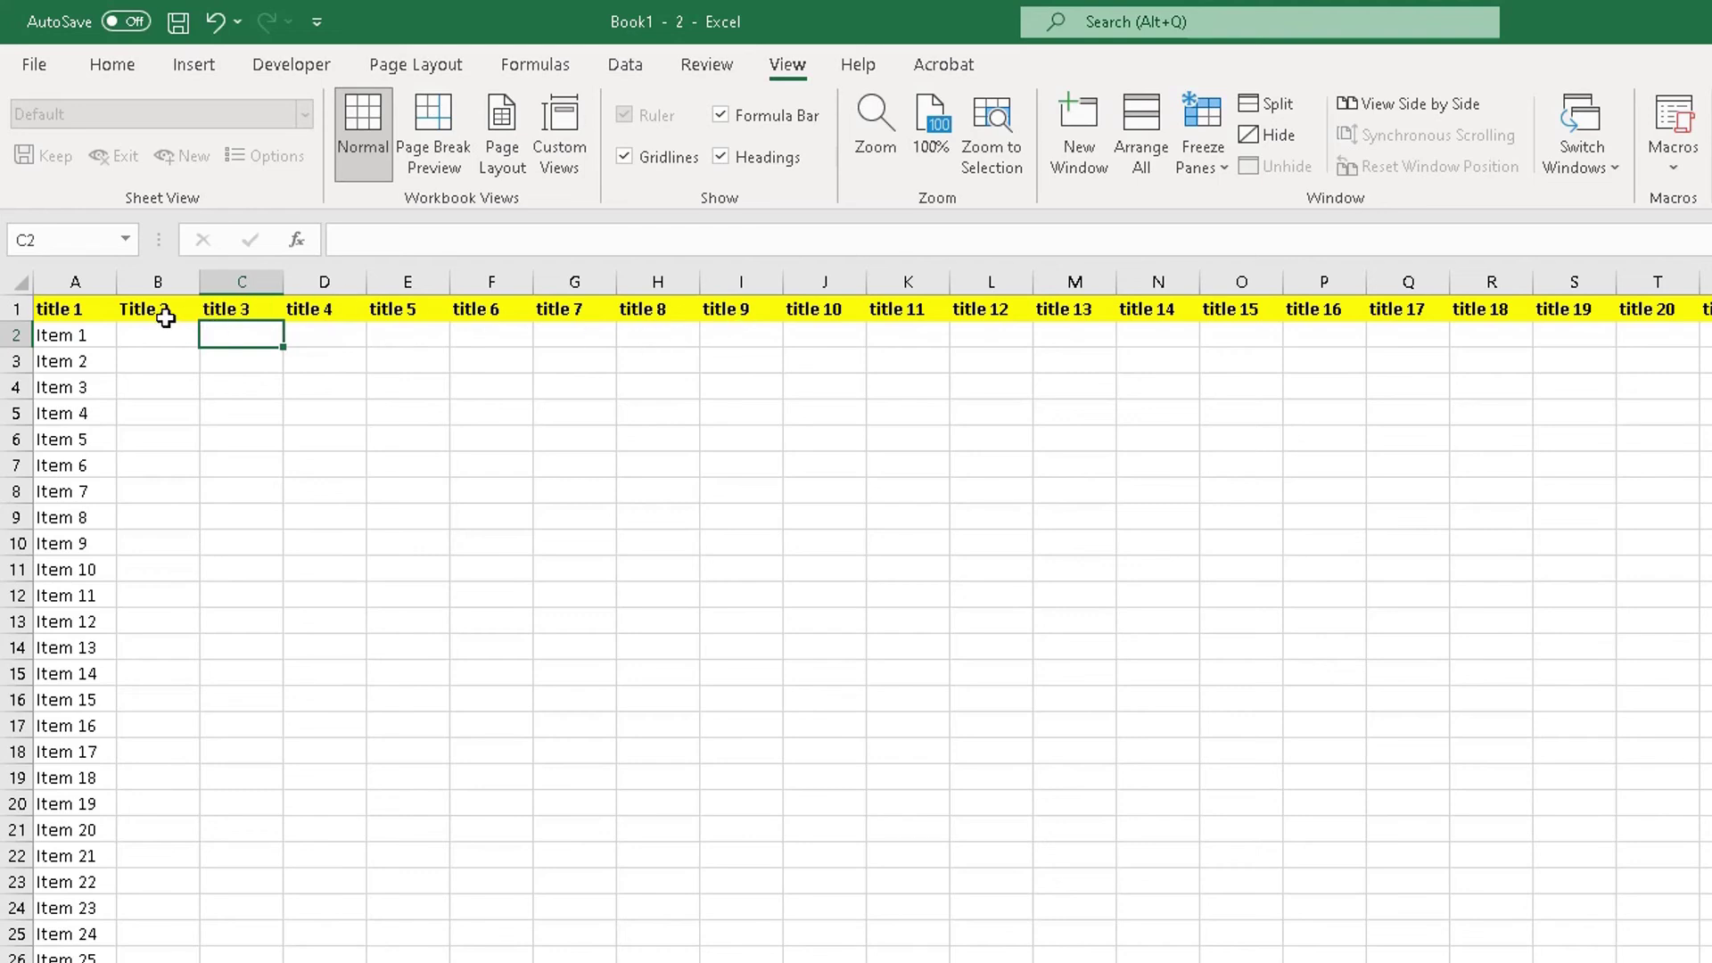
Step: Freeze row 1 together with columns A and B from cell C2, and check them against further items and titles
{"action": "left_click", "coordinate": [154, 290]}
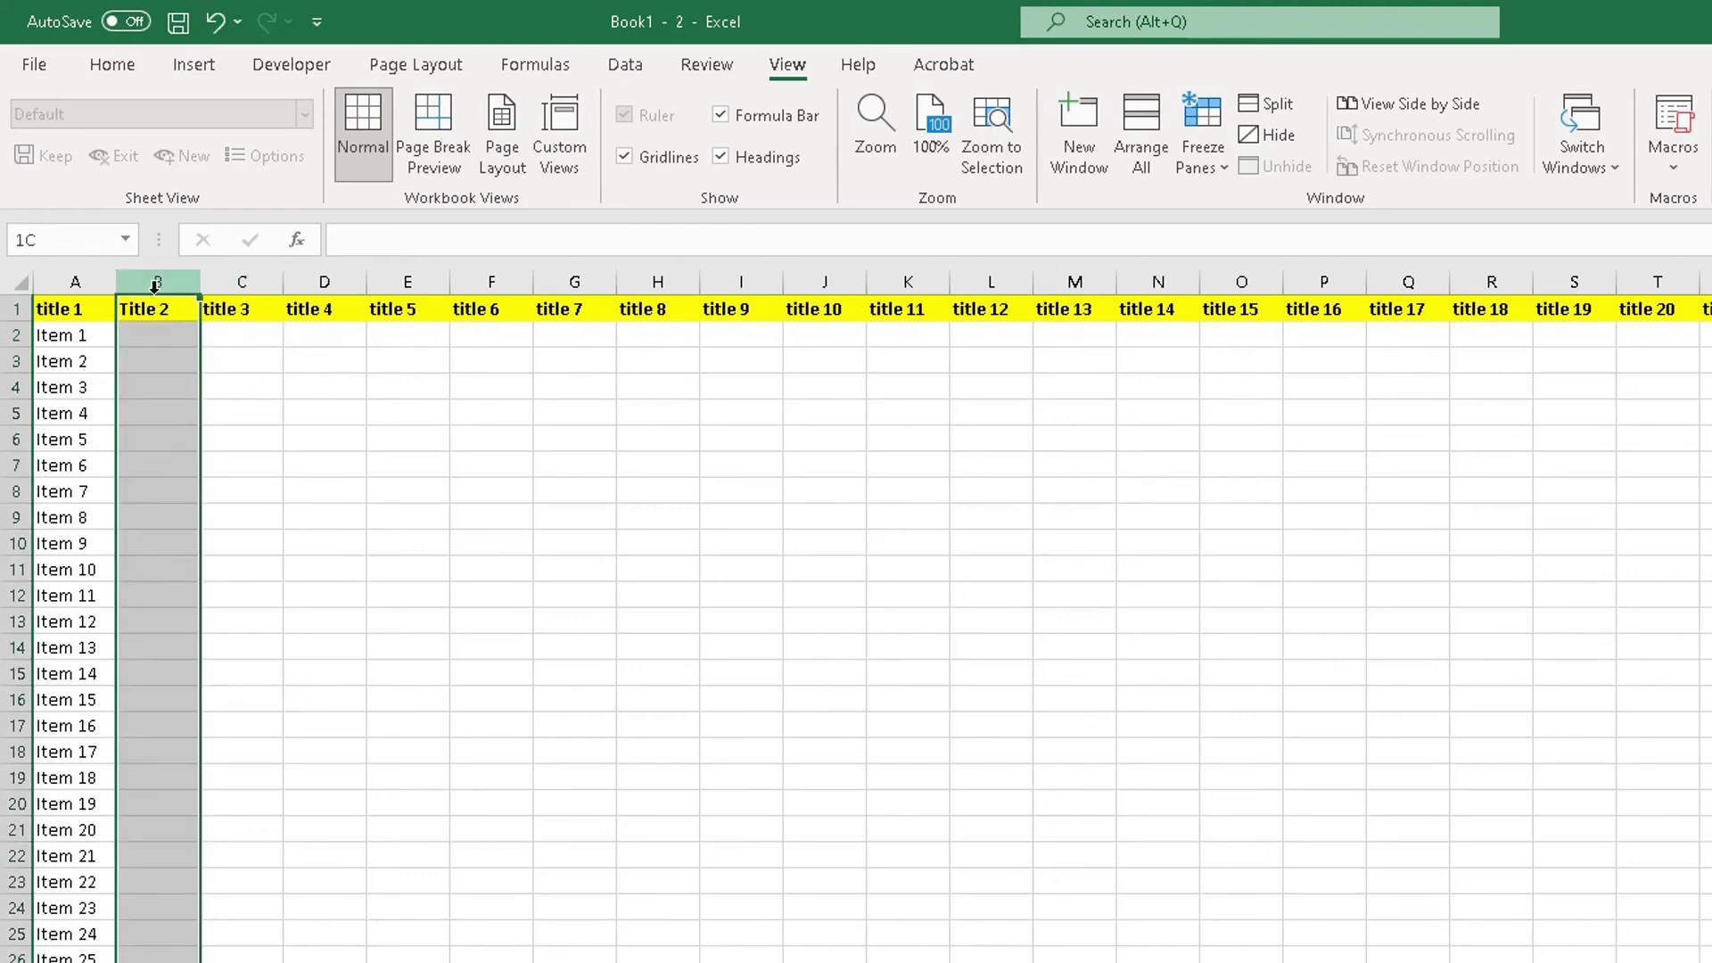
{"action": "left_click", "coordinate": [75, 283]}
{"action": "left_click", "coordinate": [220, 332]}
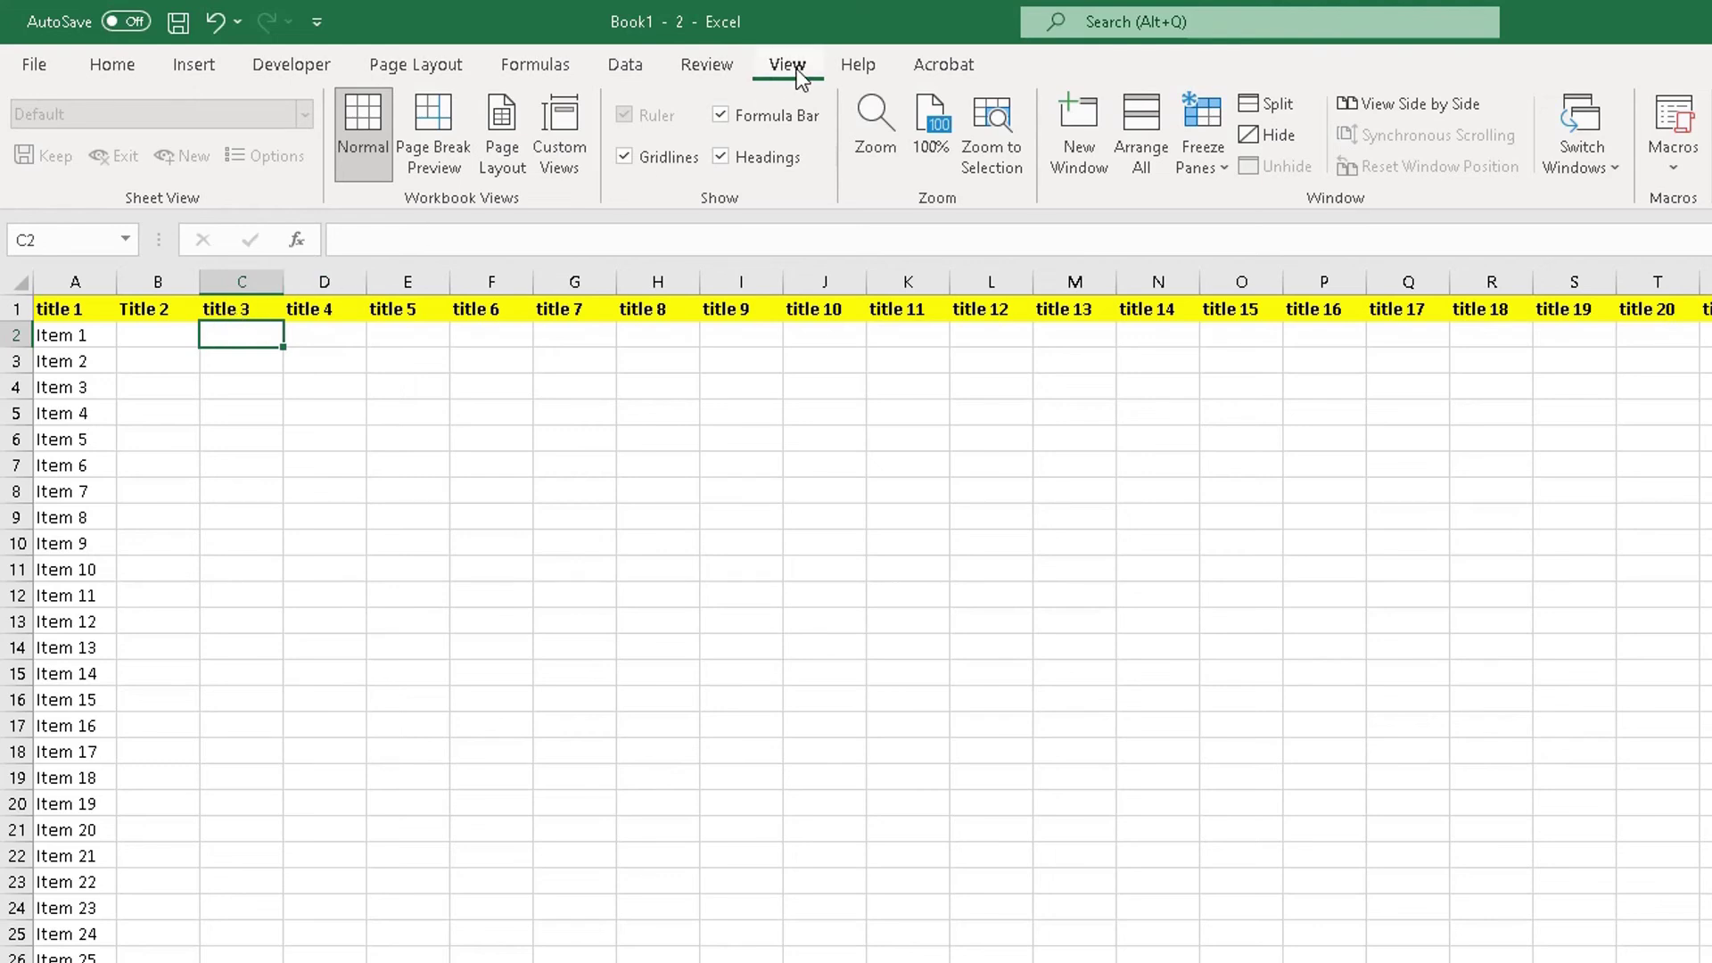
{"action": "left_click", "coordinate": [1190, 167]}
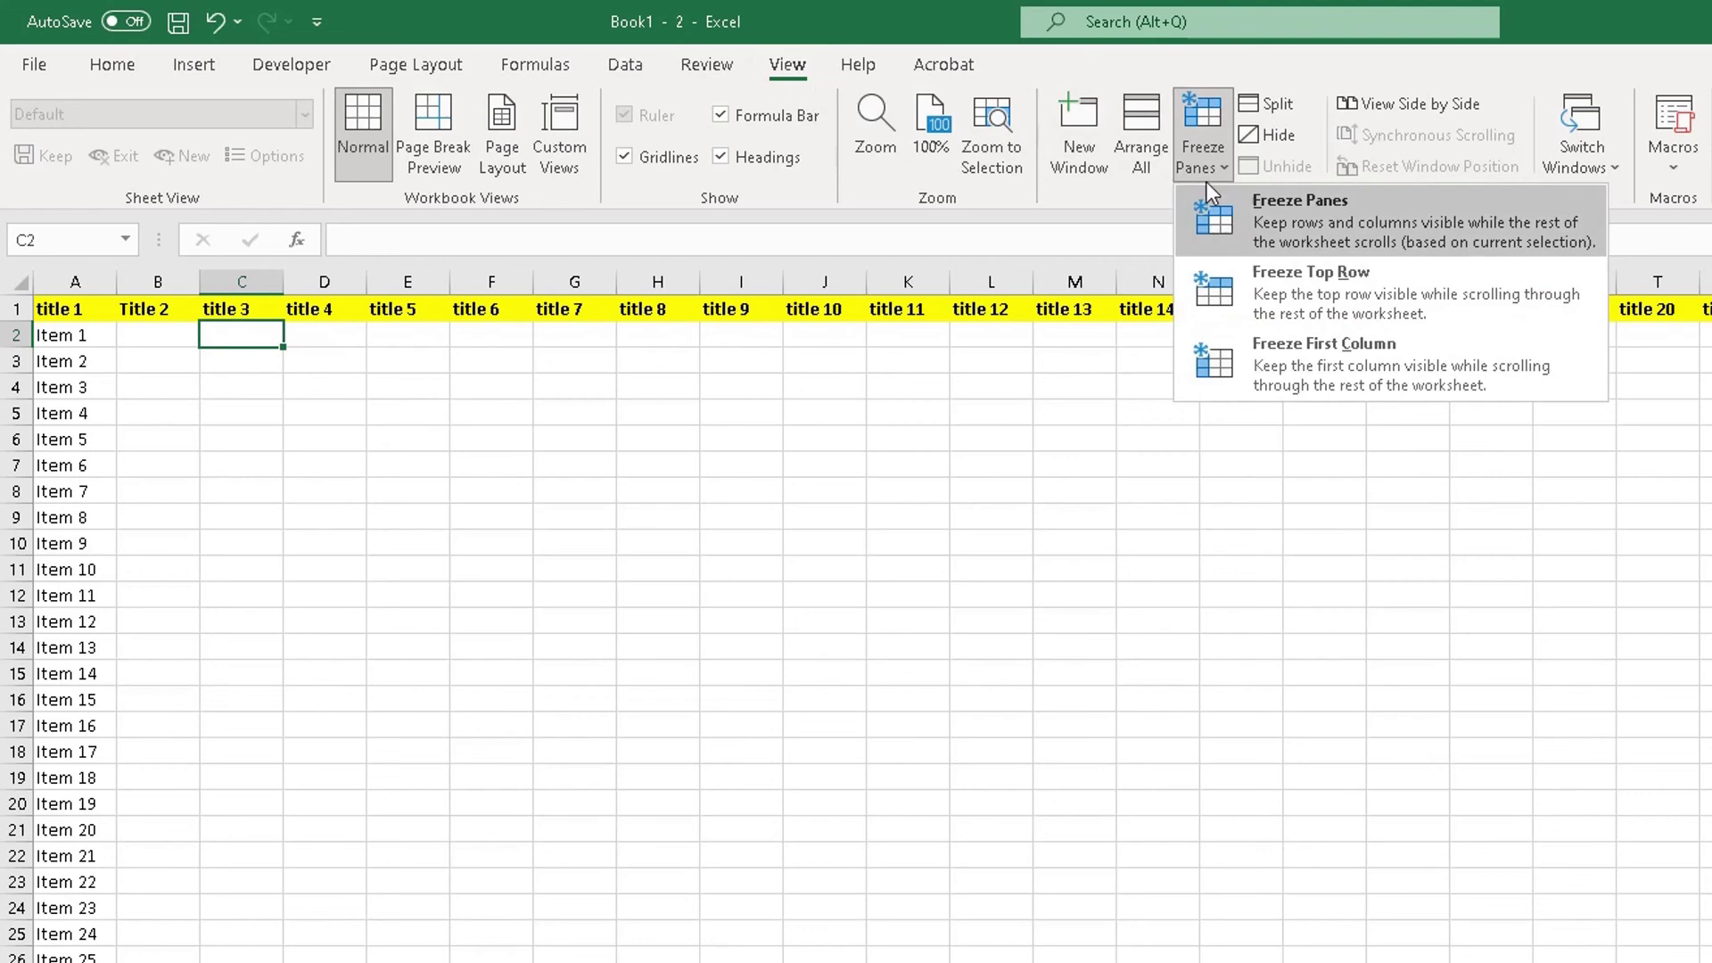
{"action": "left_click", "coordinate": [1248, 212]}
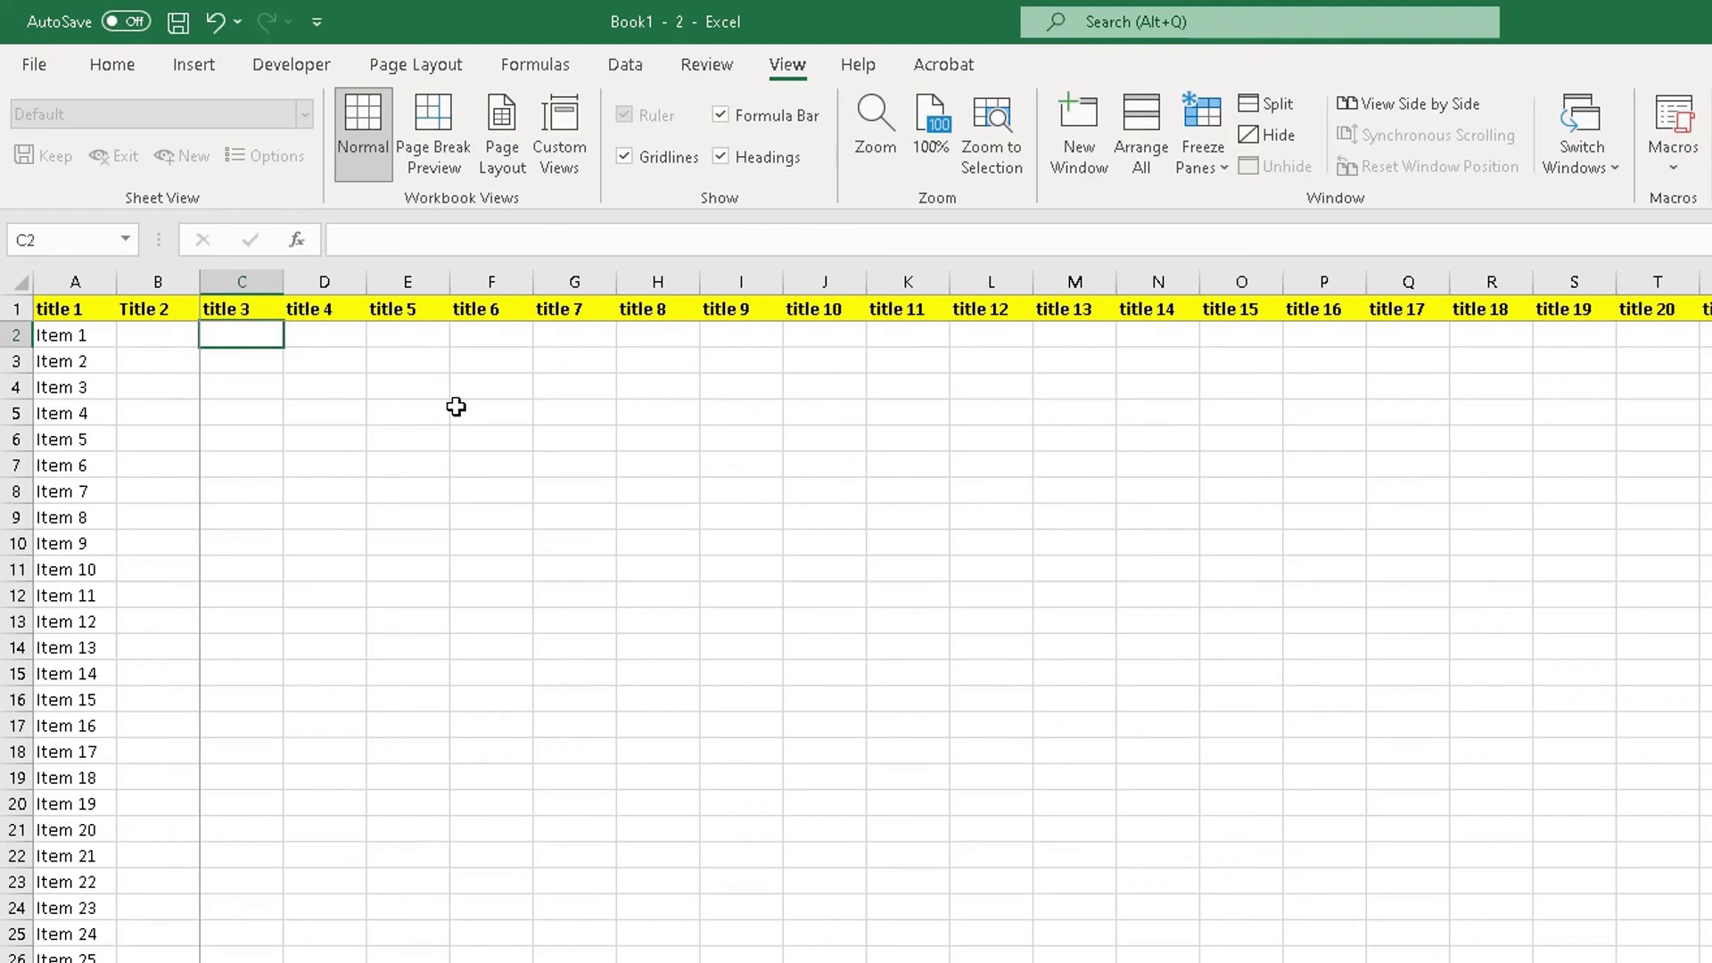
{"action": "scroll", "coordinate": [455, 406], "scroll_direction": "down", "scroll_amount": 10}
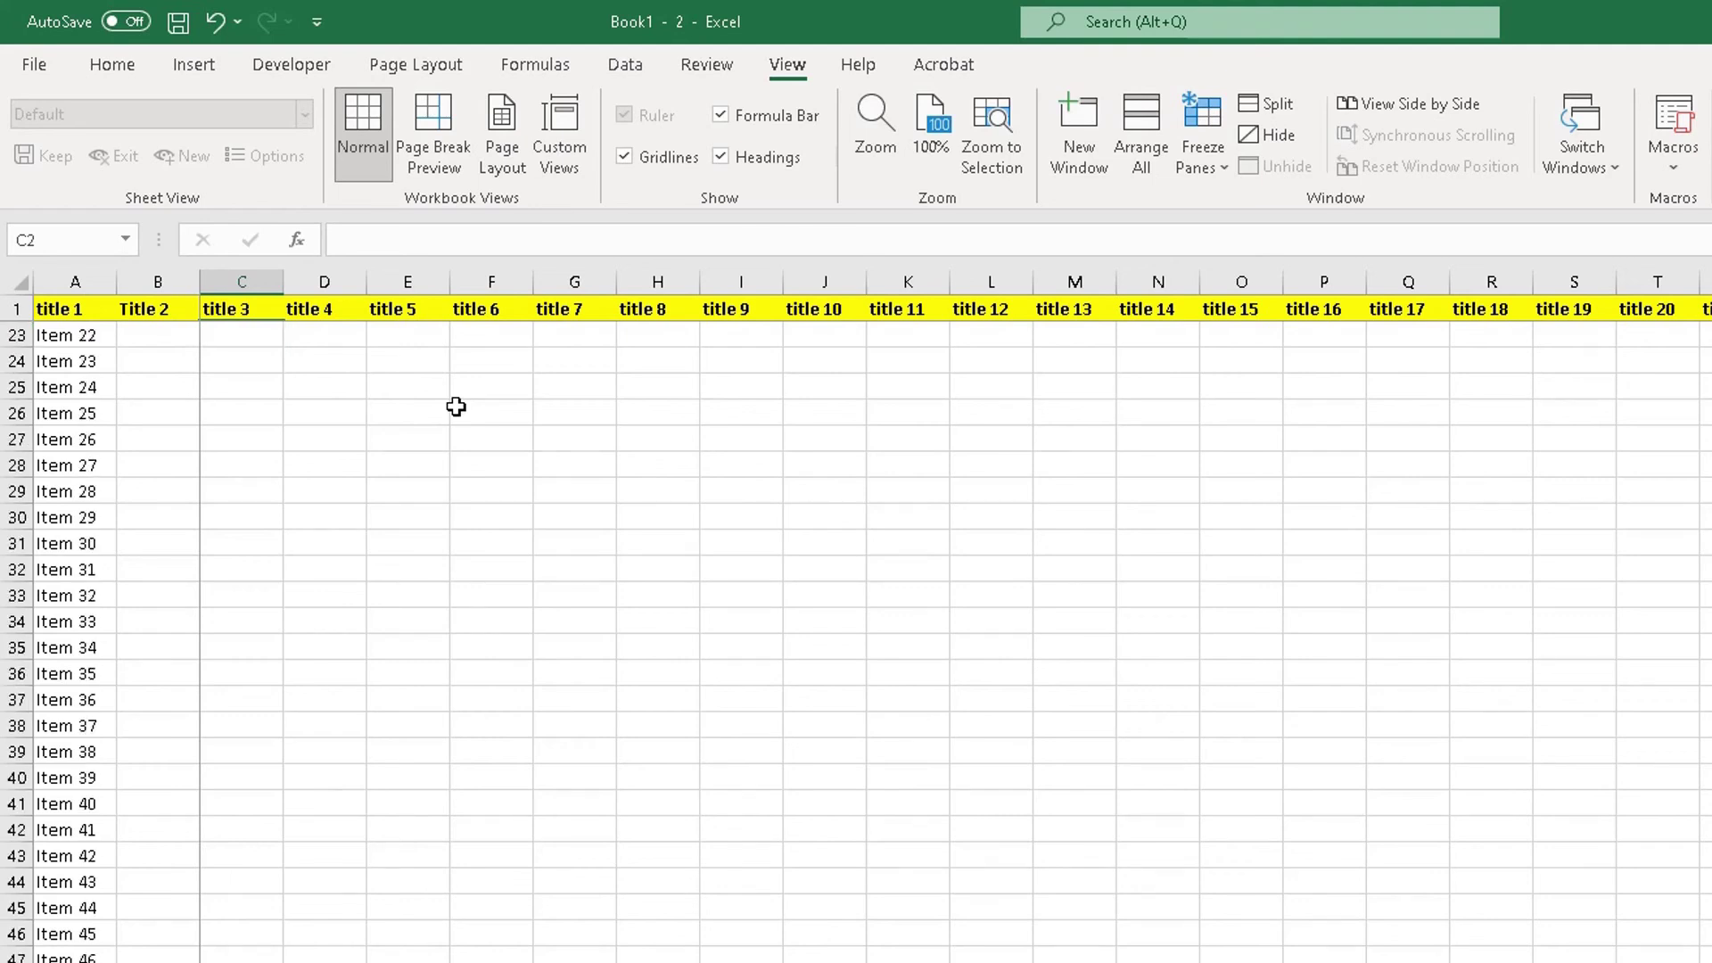
{"action": "scroll", "coordinate": [456, 407], "scroll_direction": "down", "scroll_amount": 6}
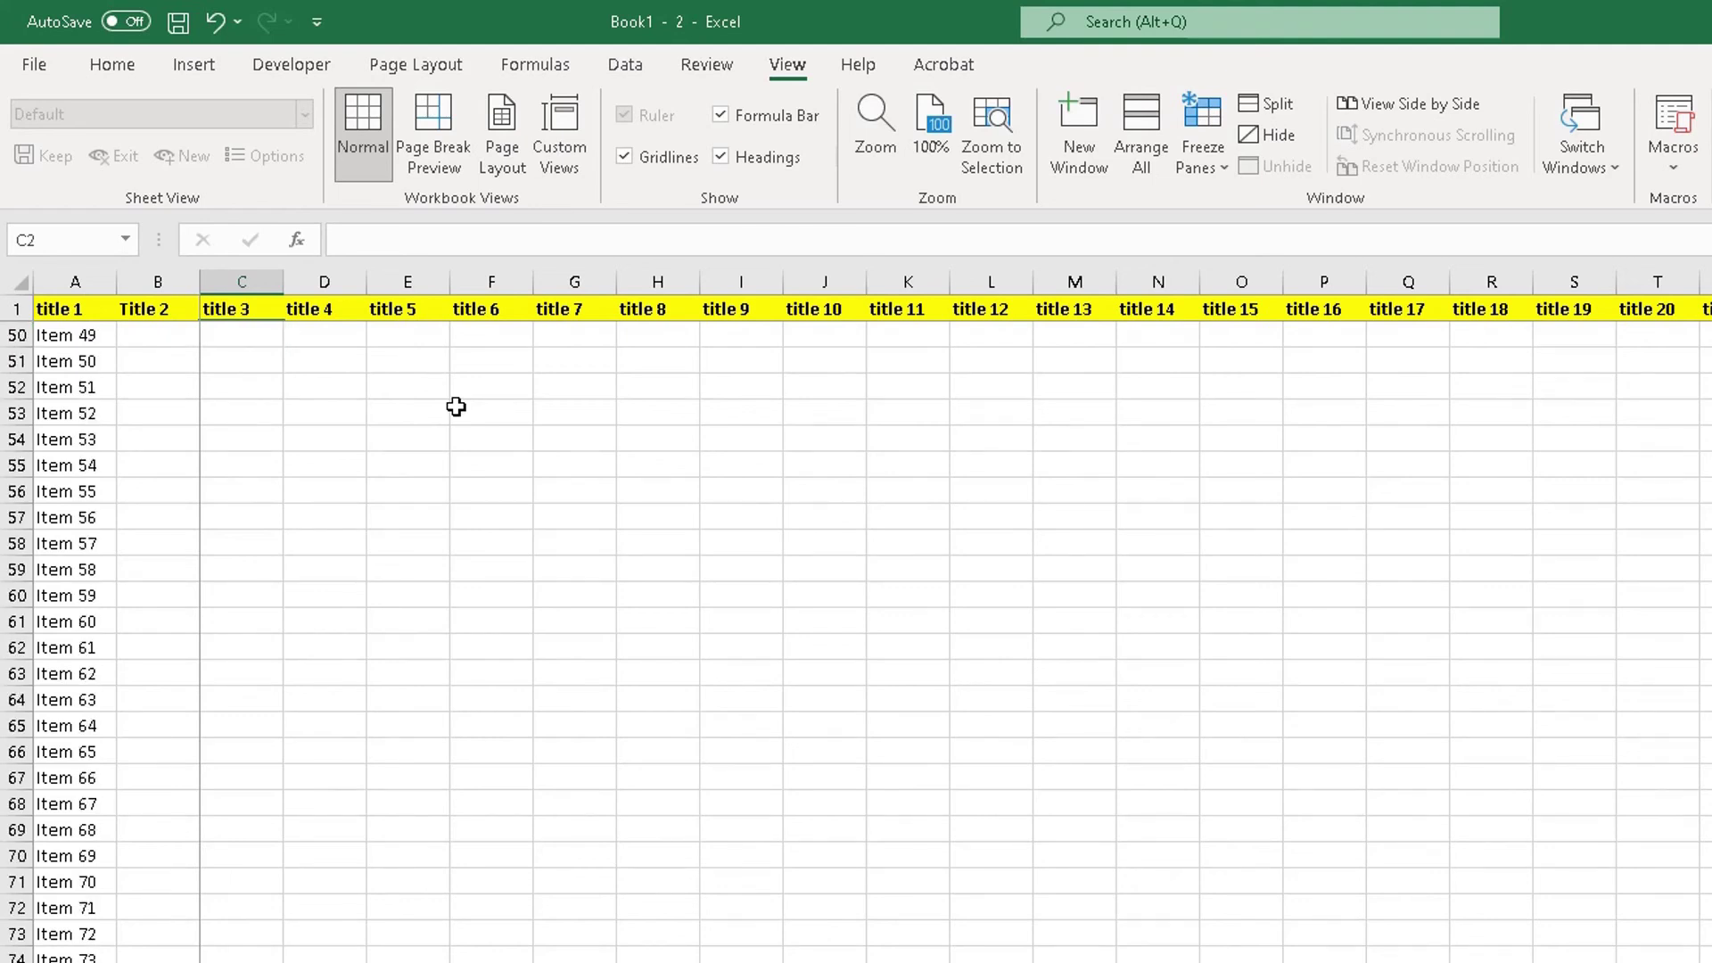
{"action": "scroll", "coordinate": [956, 616], "scroll_direction": "right", "scroll_amount": 7}
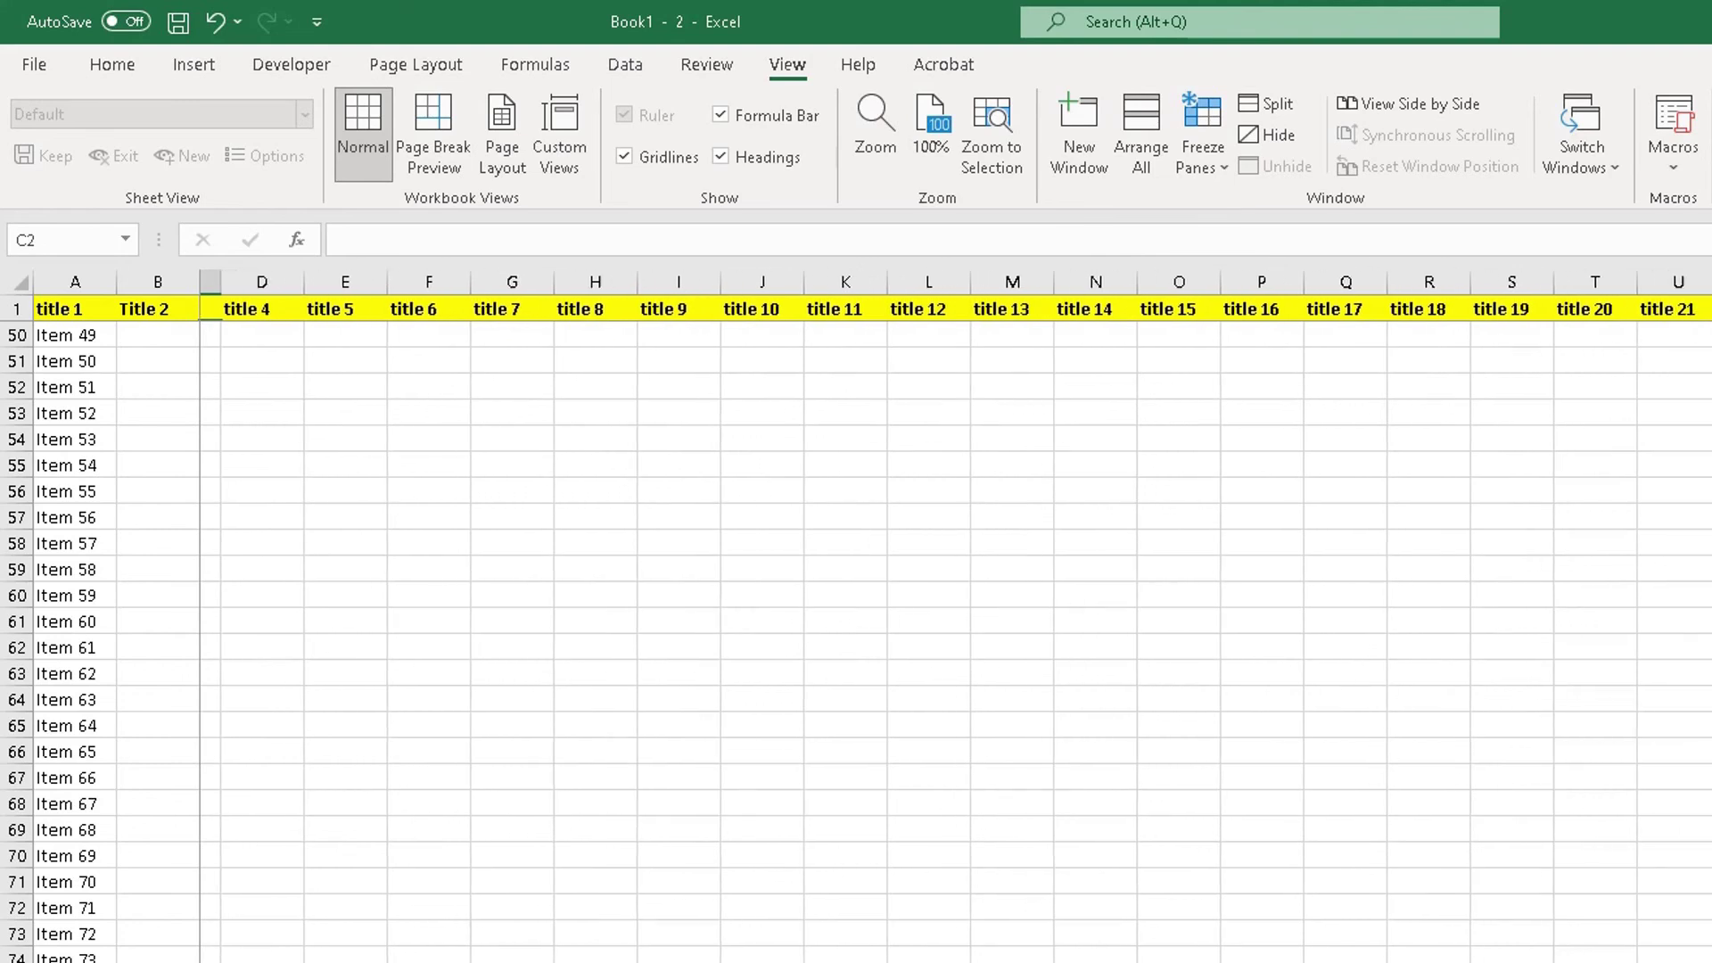
{"action": "scroll", "coordinate": [955, 616], "scroll_direction": "right", "scroll_amount": 4}
{"action": "scroll", "coordinate": [956, 616], "scroll_direction": "left", "scroll_amount": 11}
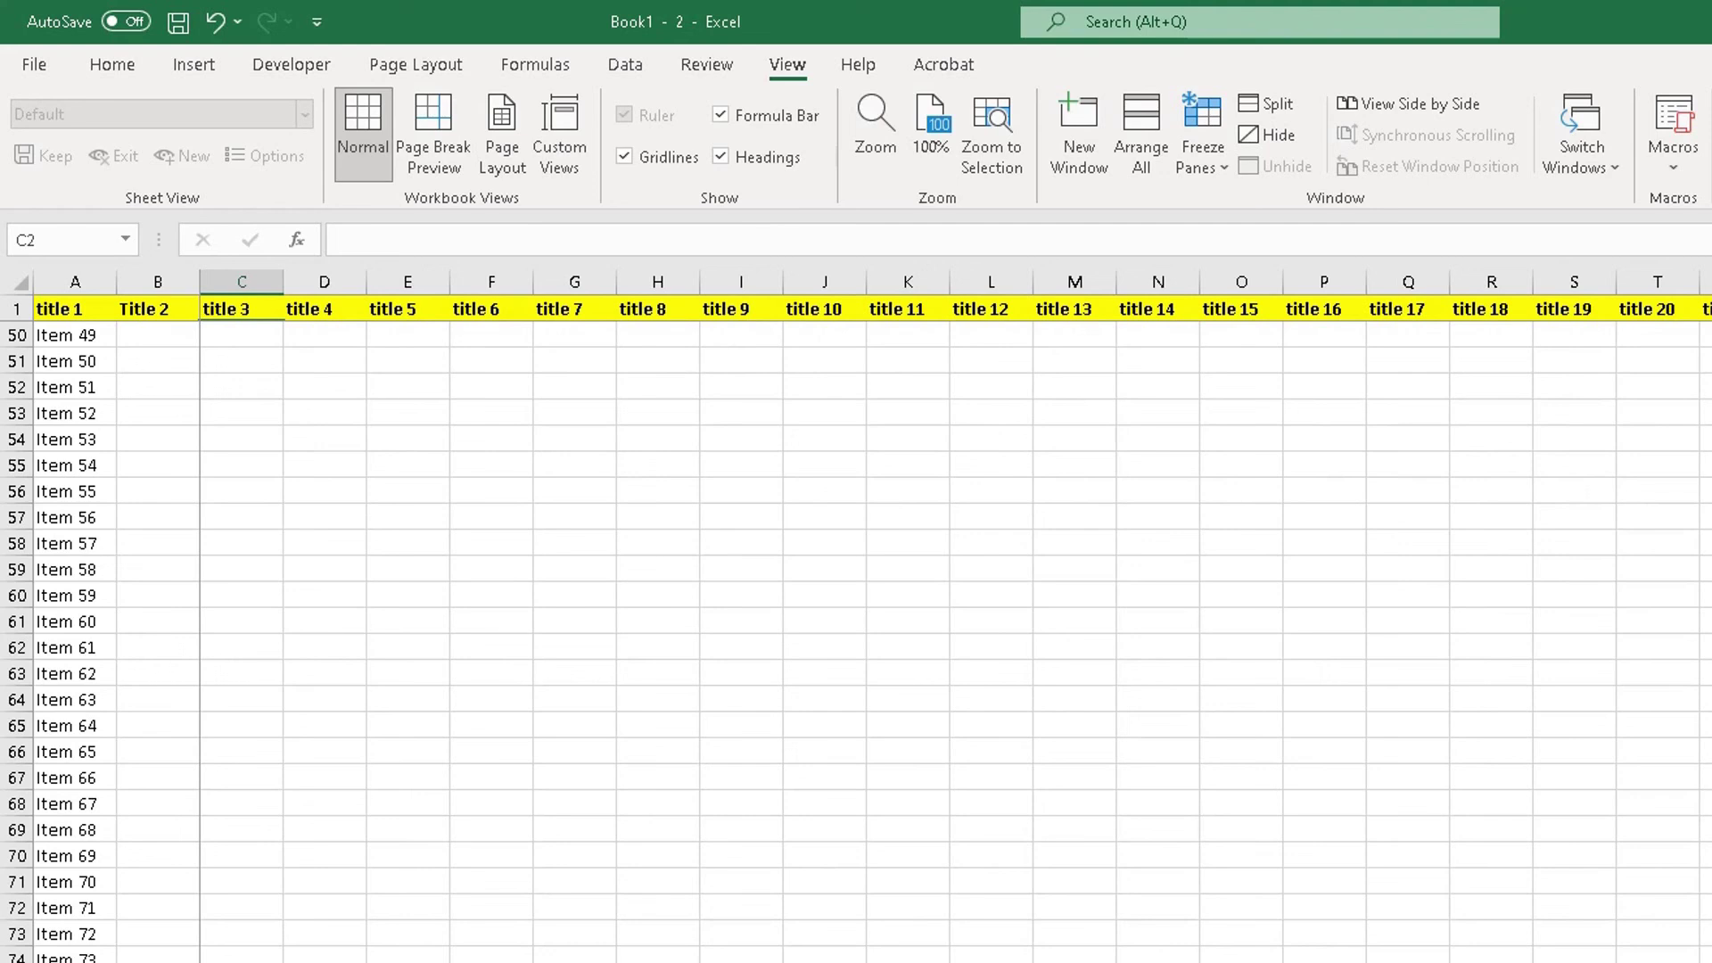